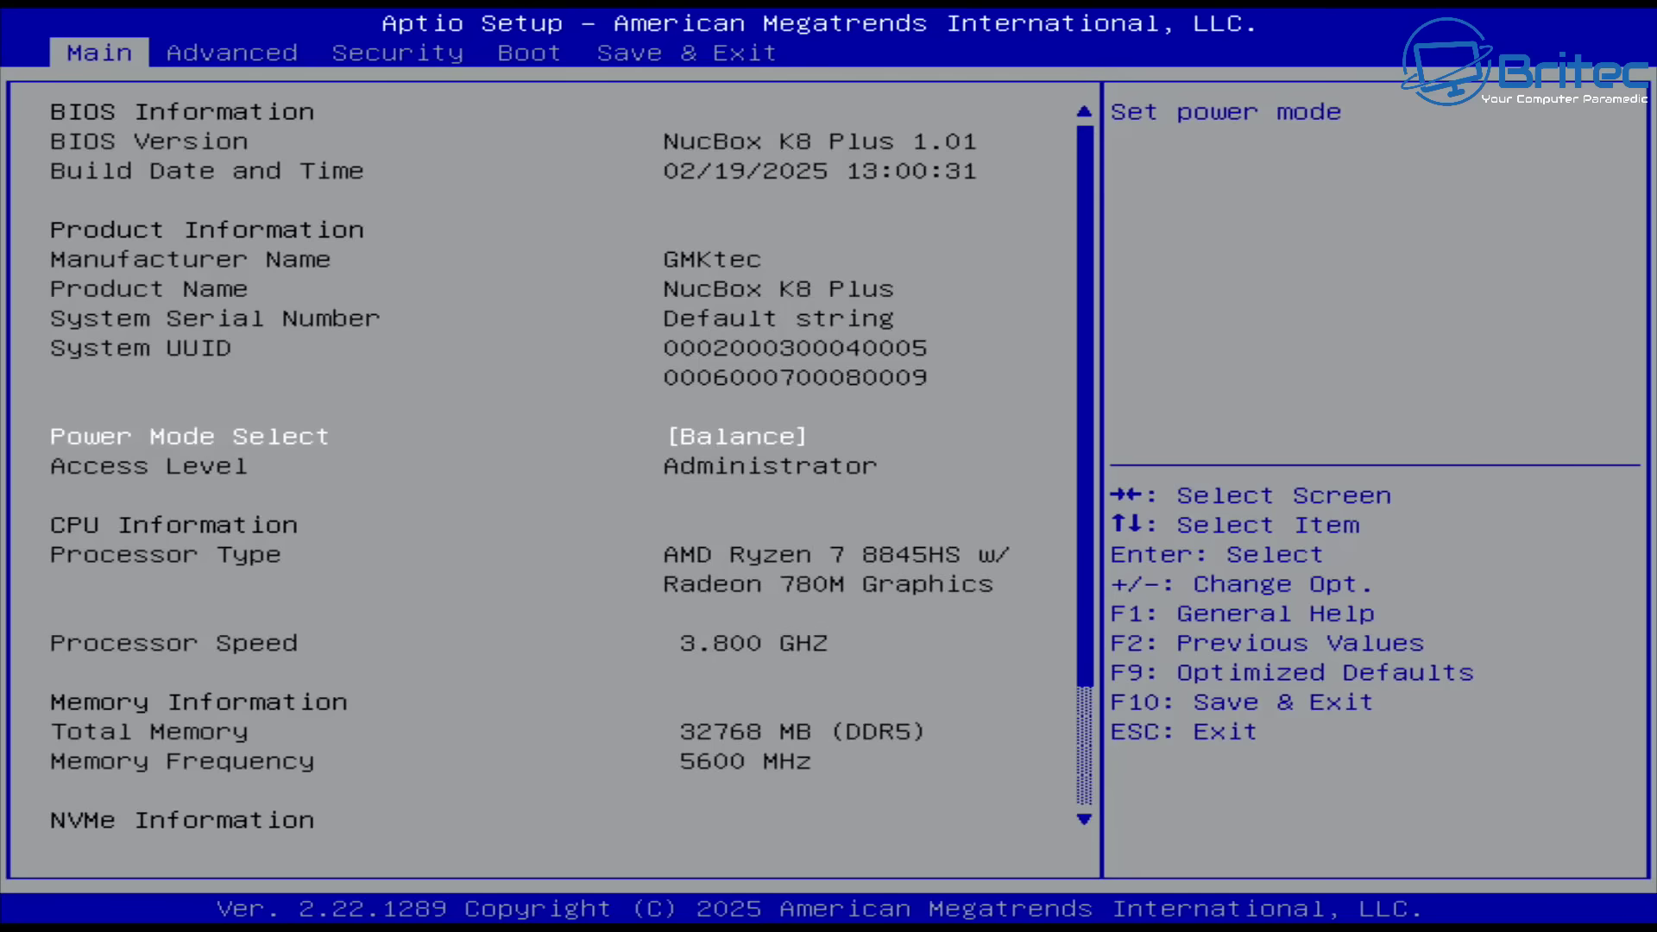
Step: Check the Advanced settings and confirm Secure Boot is disabled under Security > Secure Boot
key(Right)
key(Left)
key(Right)
key(Right)
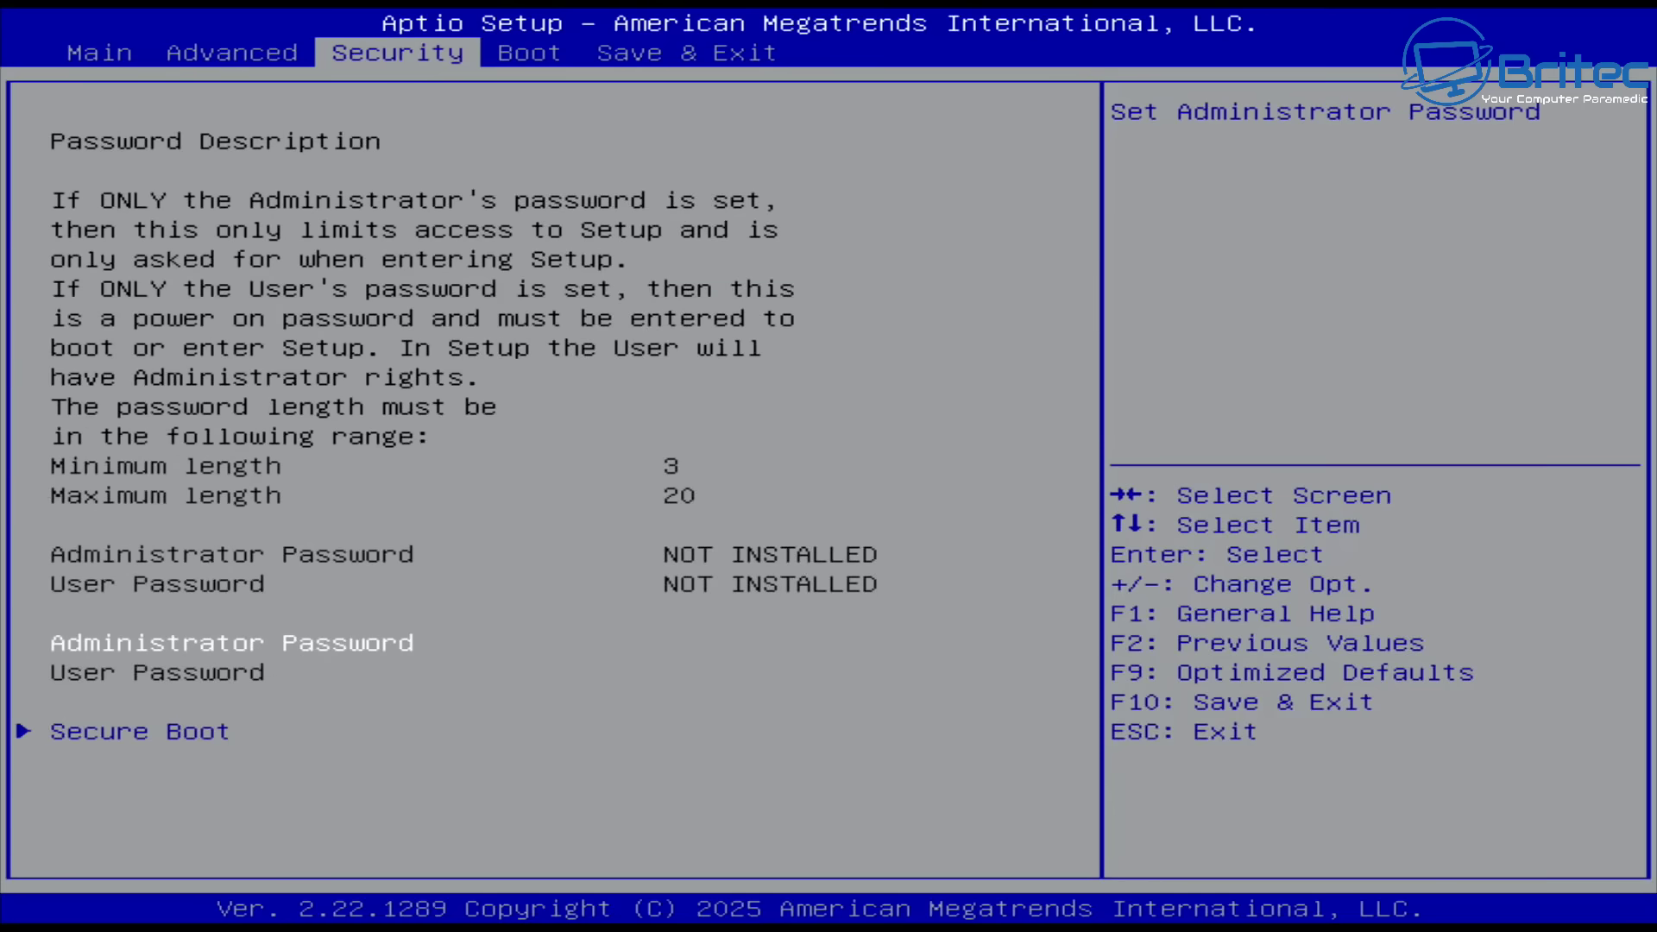
key(Up)
key(Return)
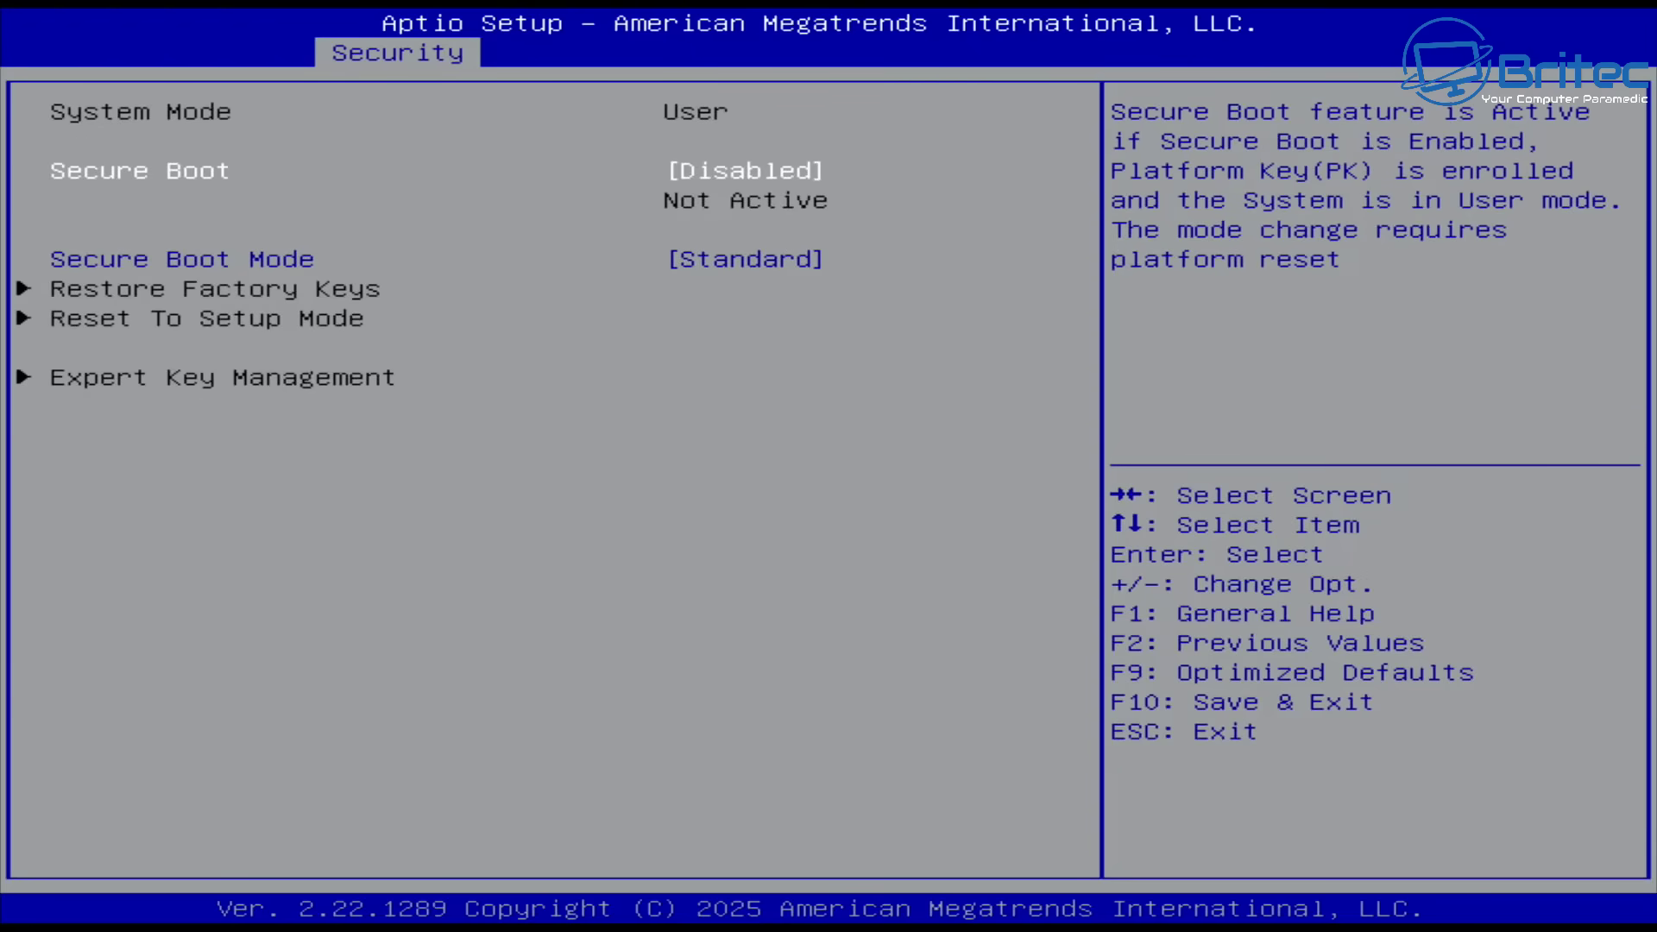
key(Down)
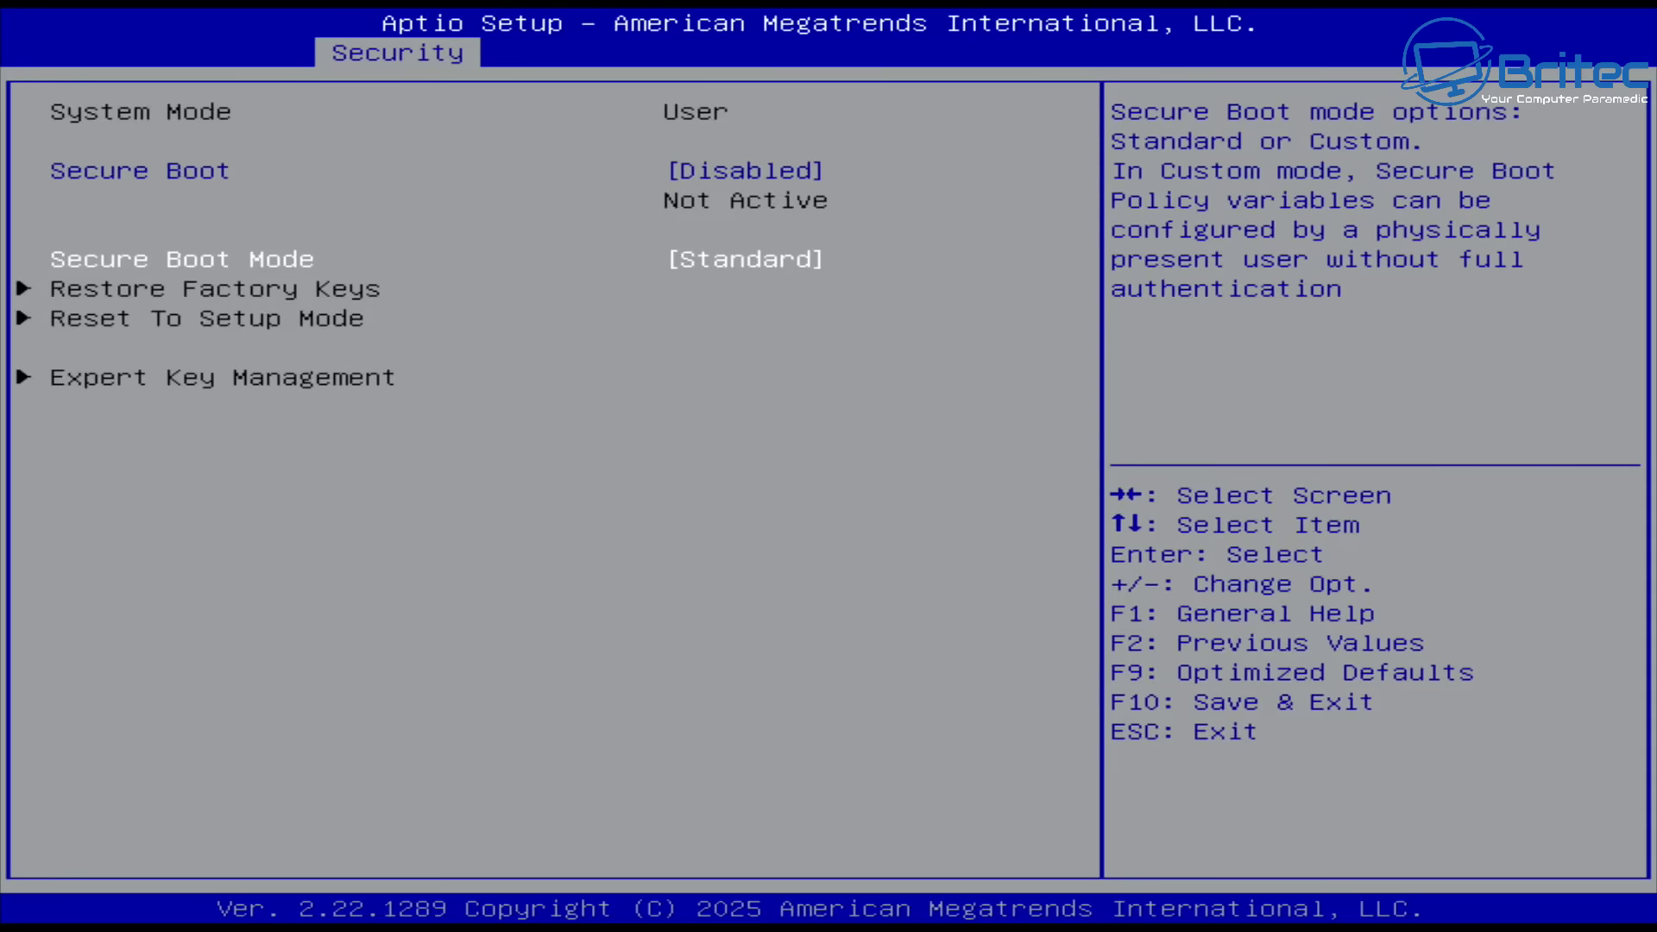
key(Escape)
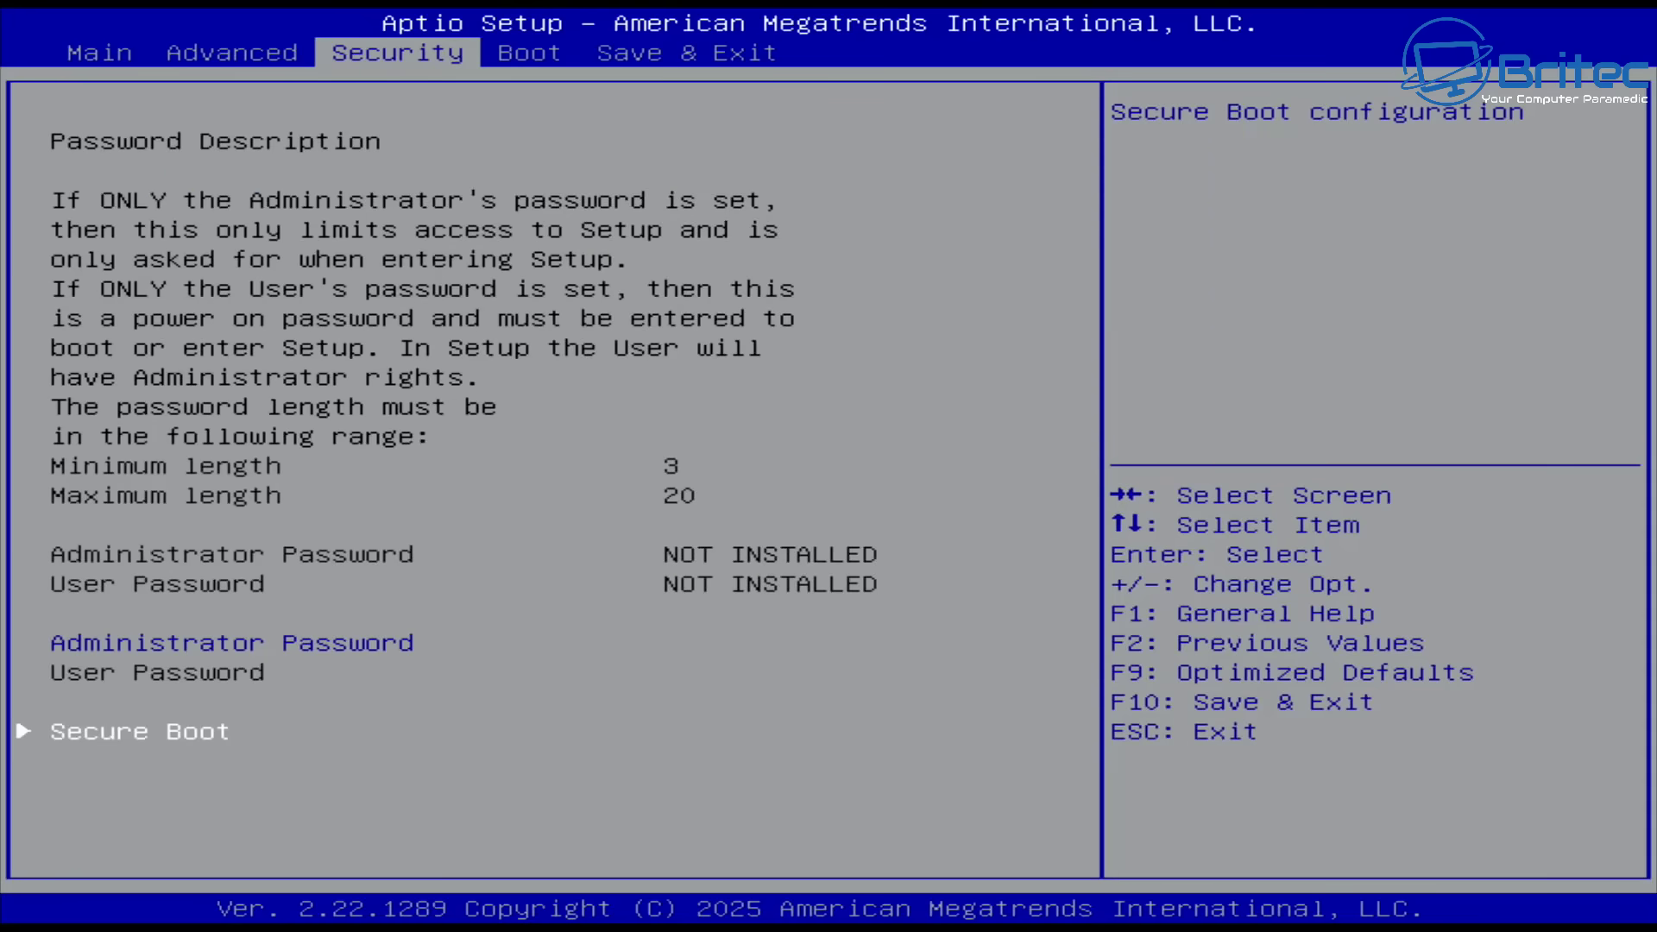
Step: Review the Boot tab priorities and the Save & Exit boot override options
key(Right)
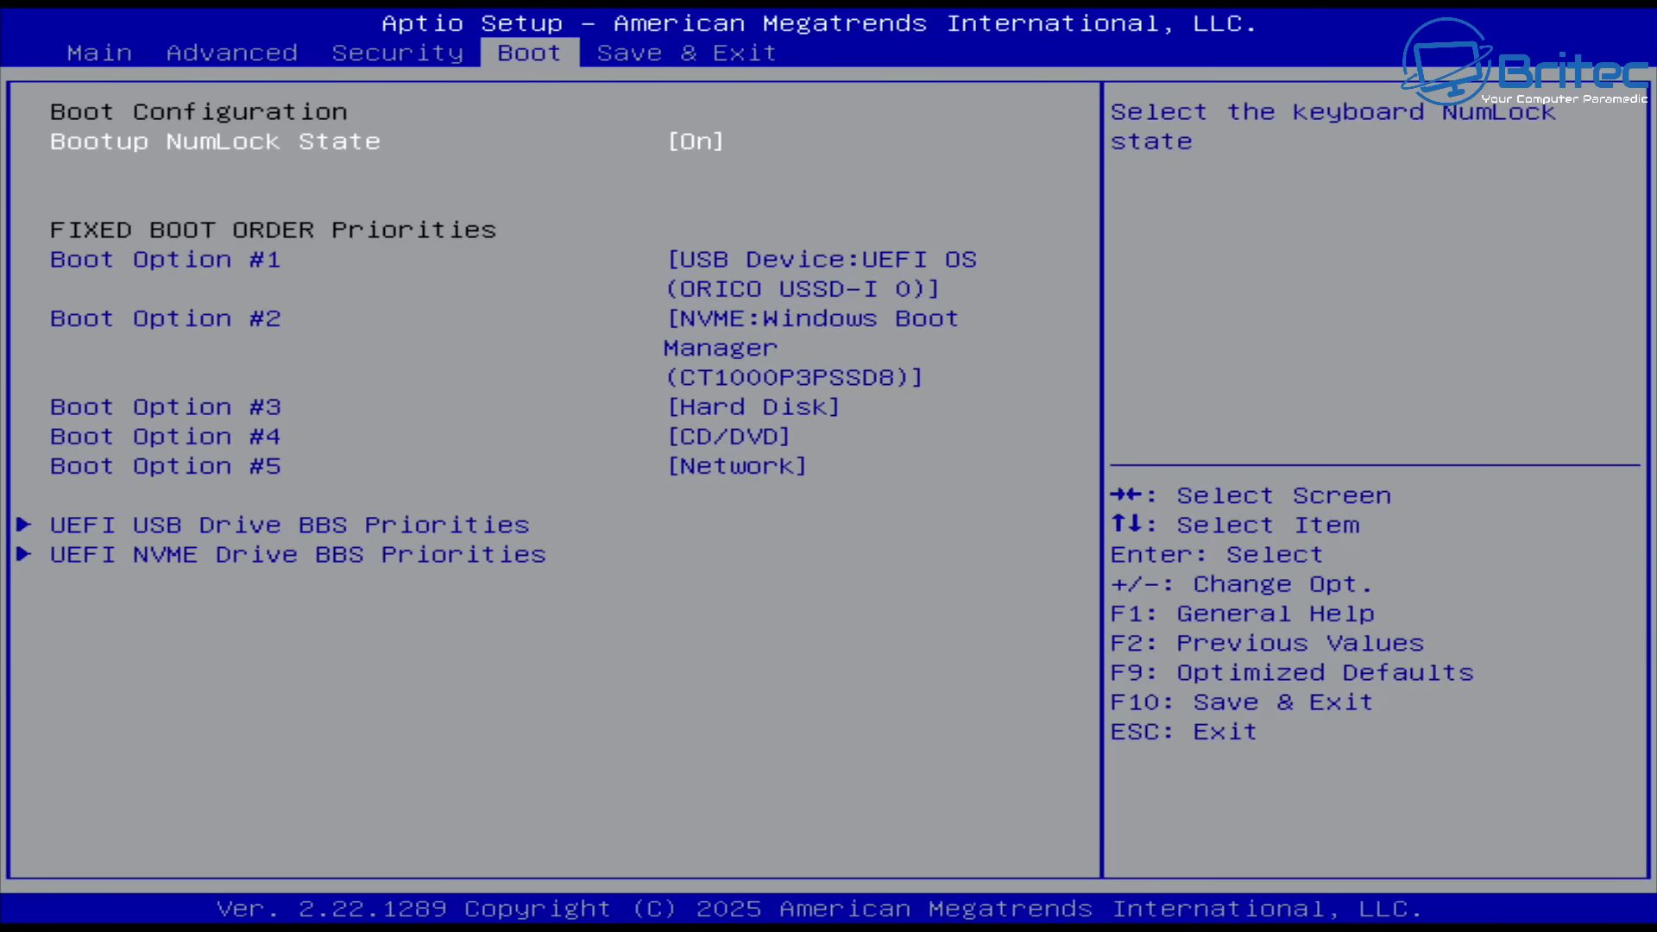
key(Right)
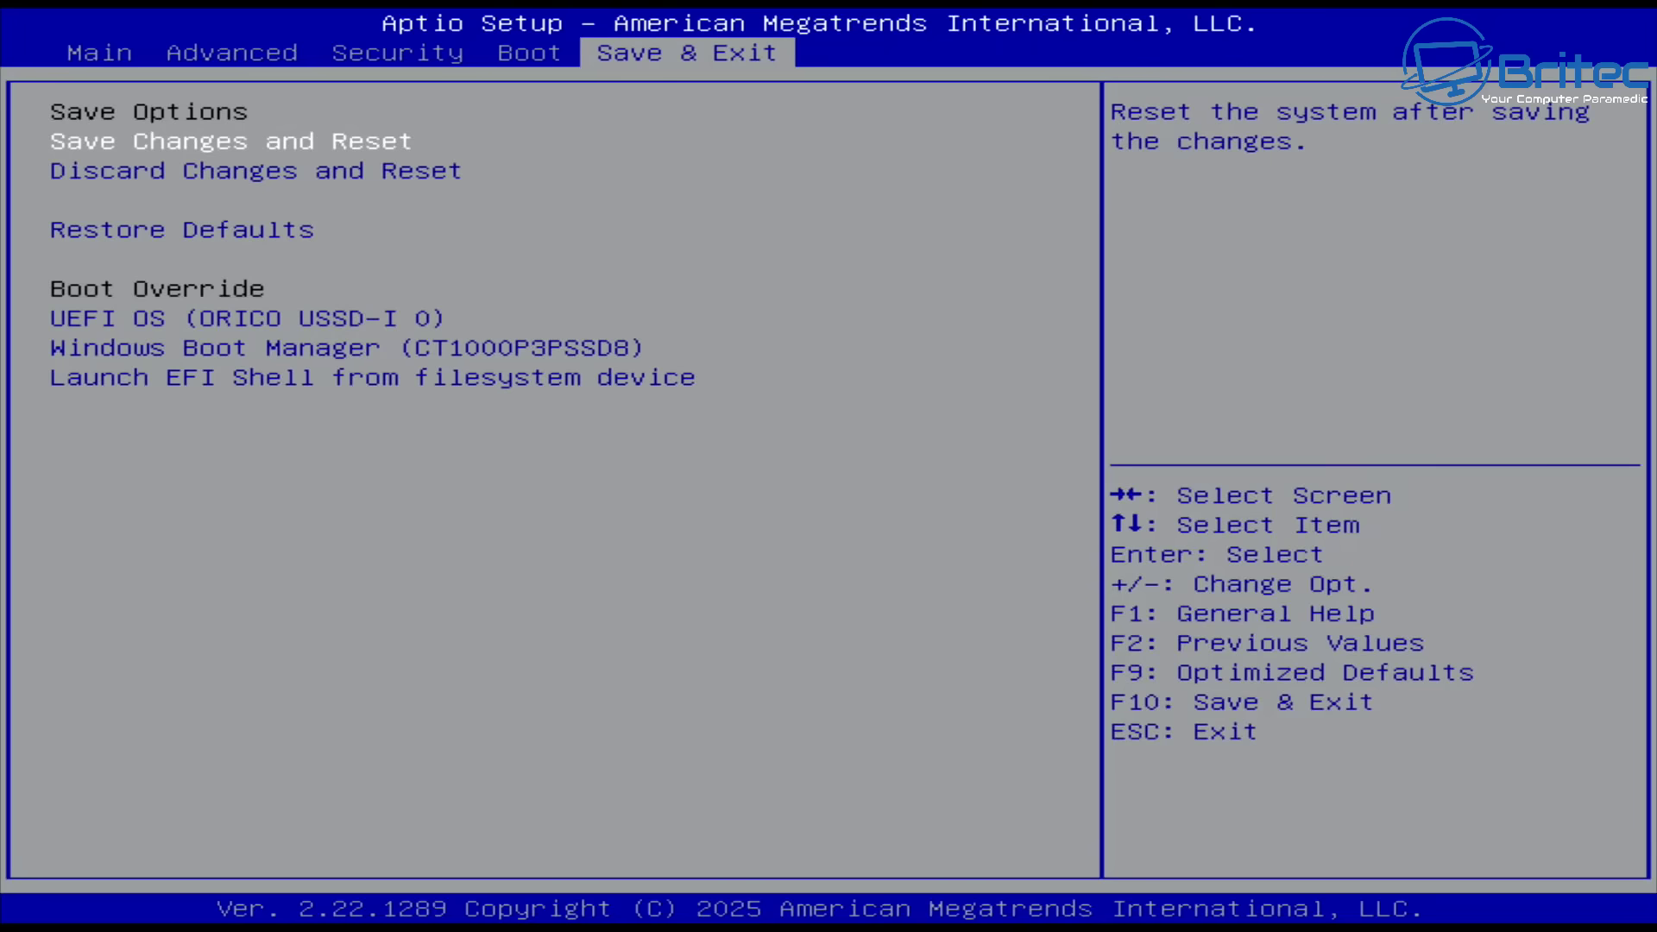
key(Left)
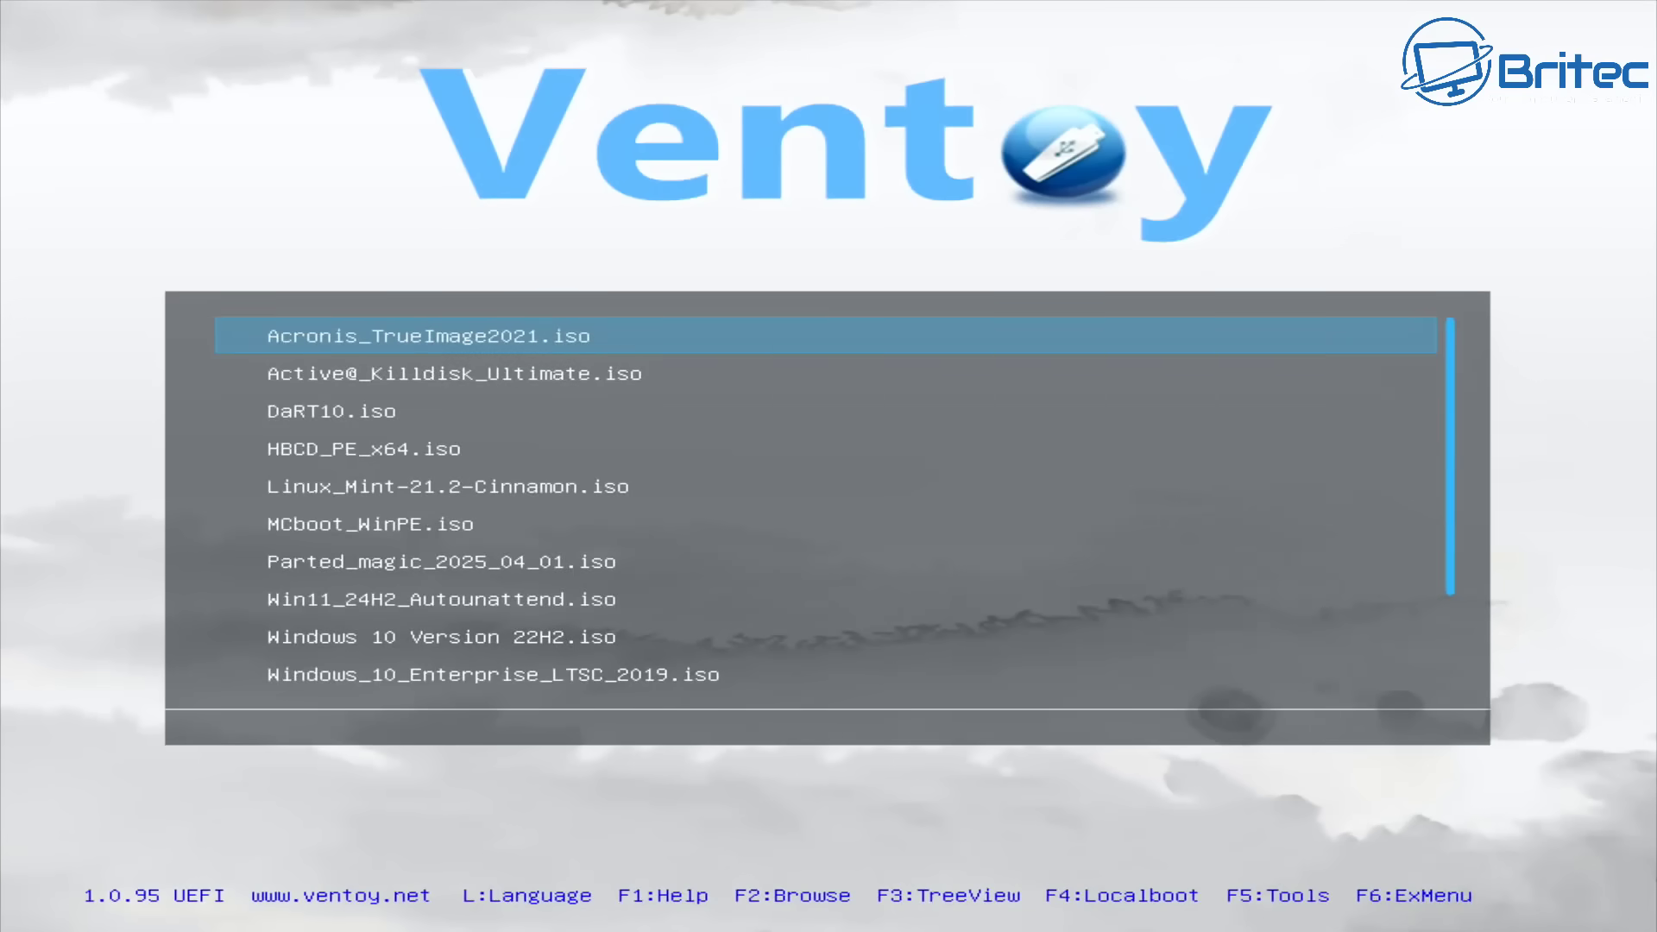
Step: Select Win11_24H2_Autounattend.iso in the Ventoy list and boot it
key(Down)
key(Down)
key(Down)
key(Down)
key(Down)
key(Down)
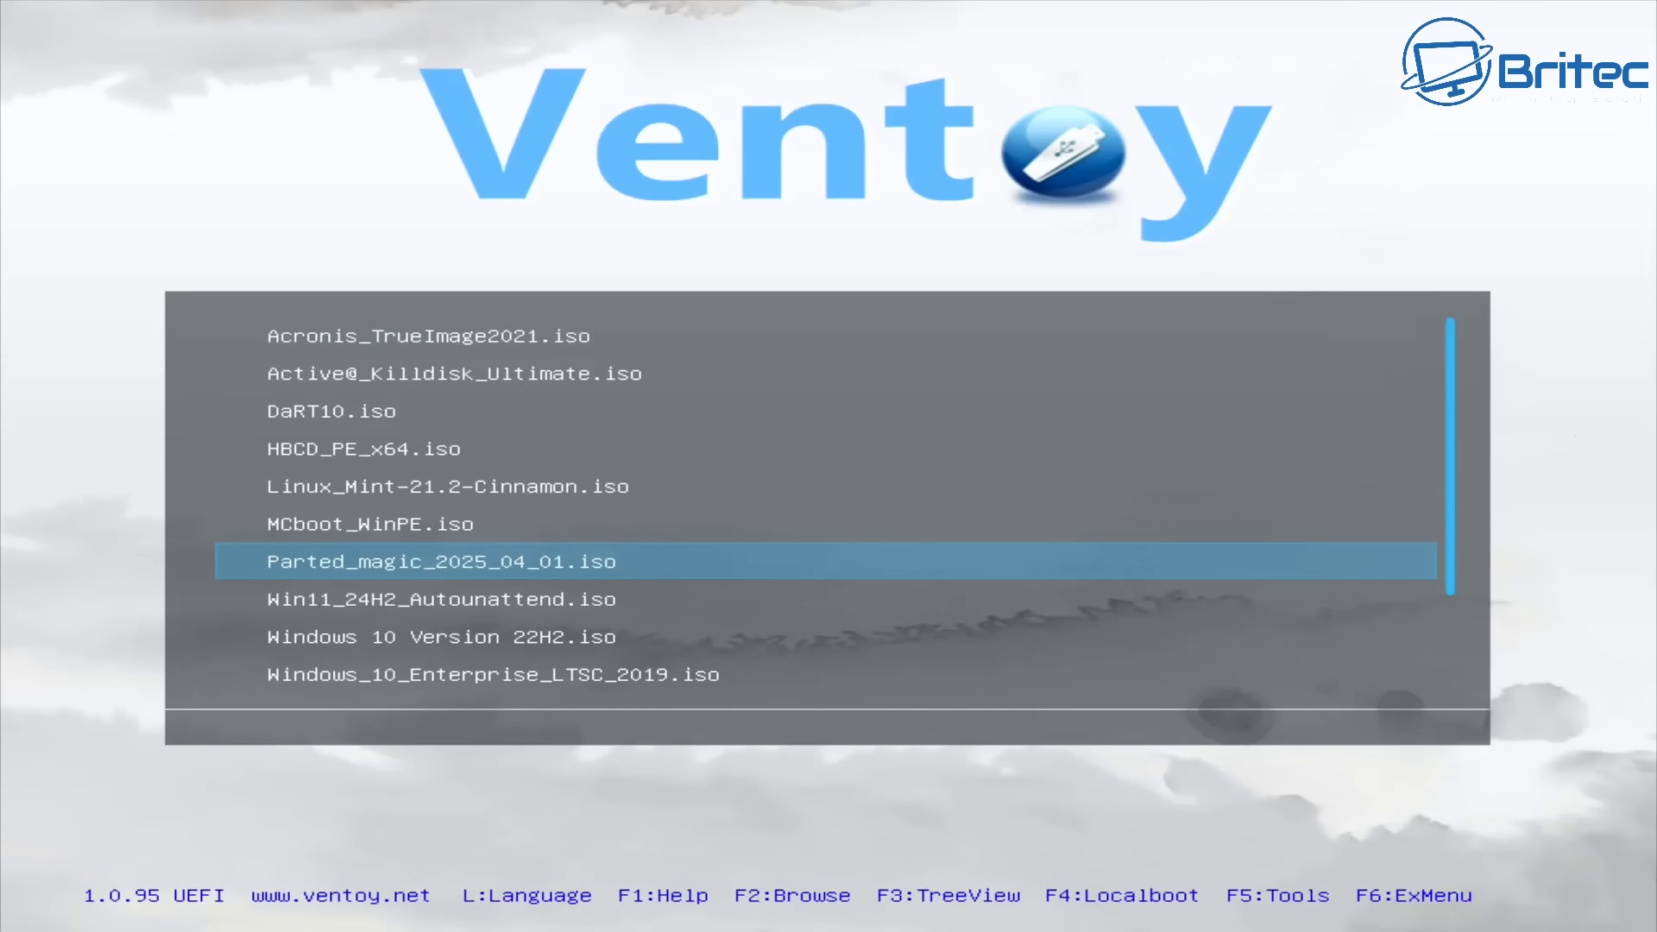
key(Down)
key(Down)
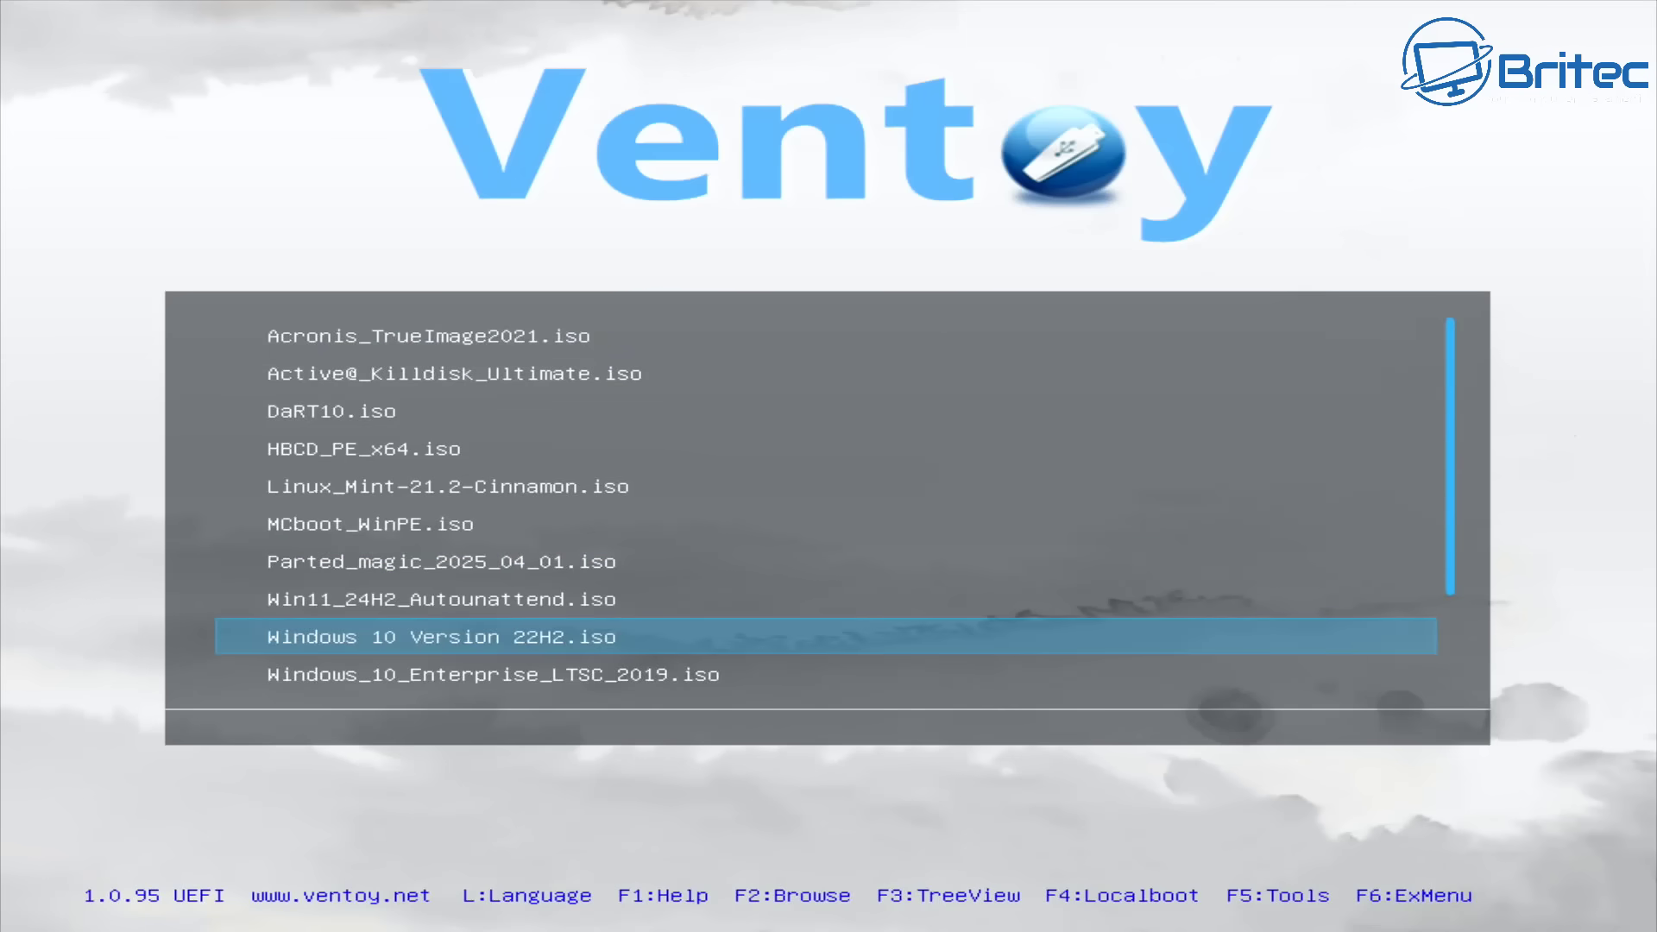
key(Down)
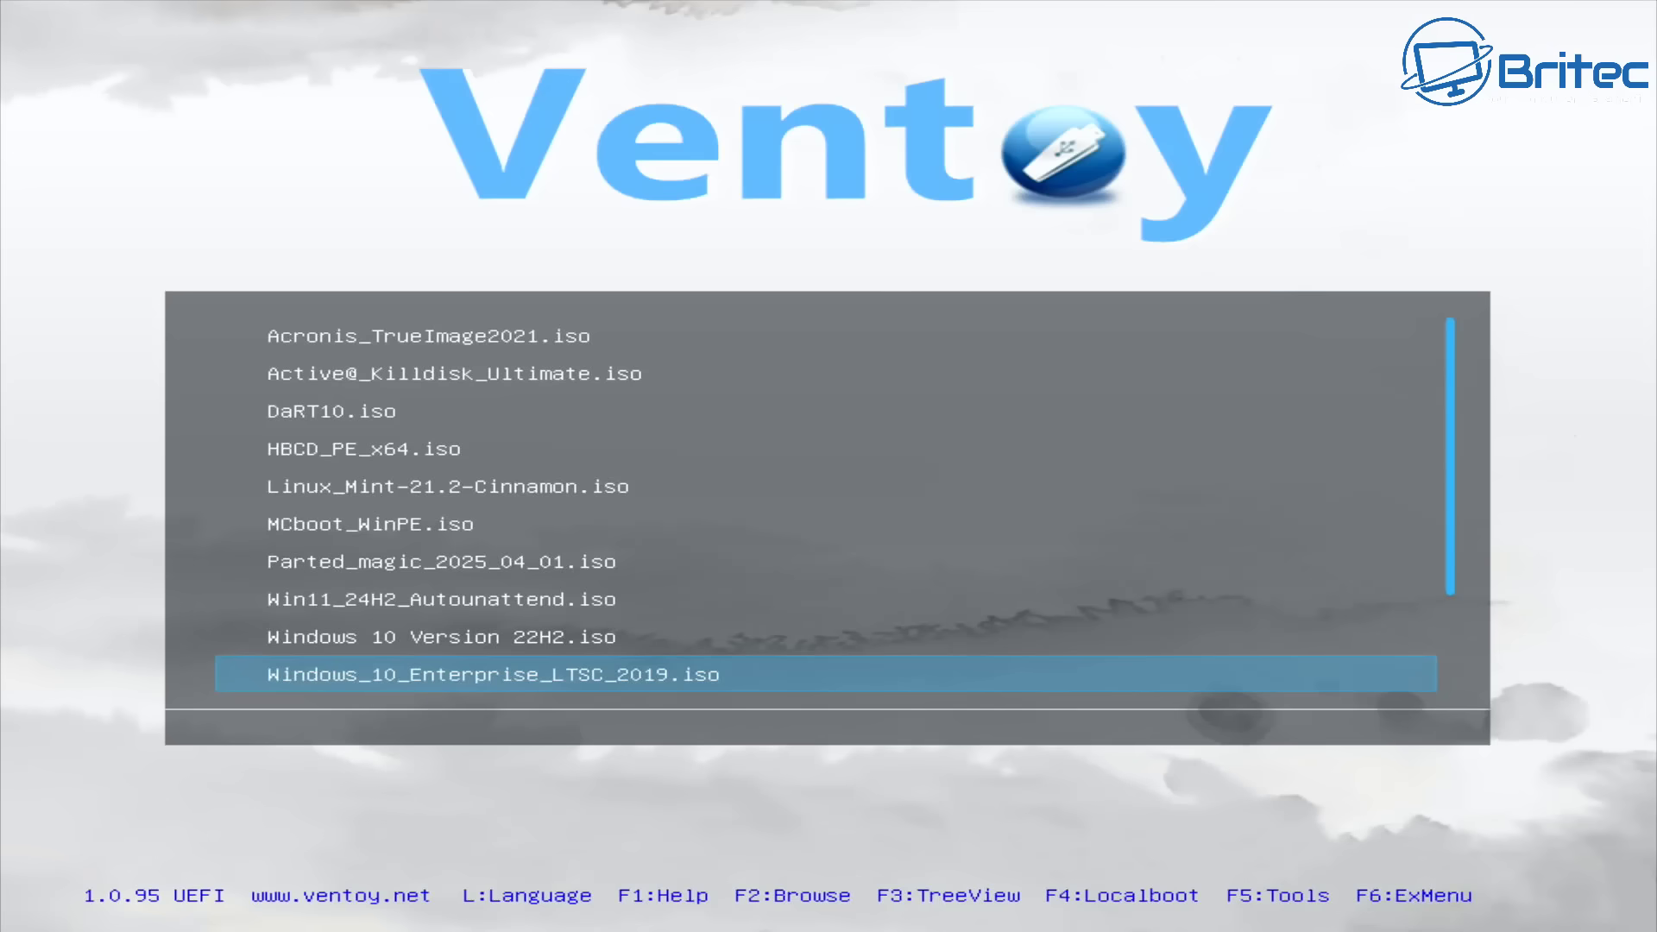
key(Up)
key(Up)
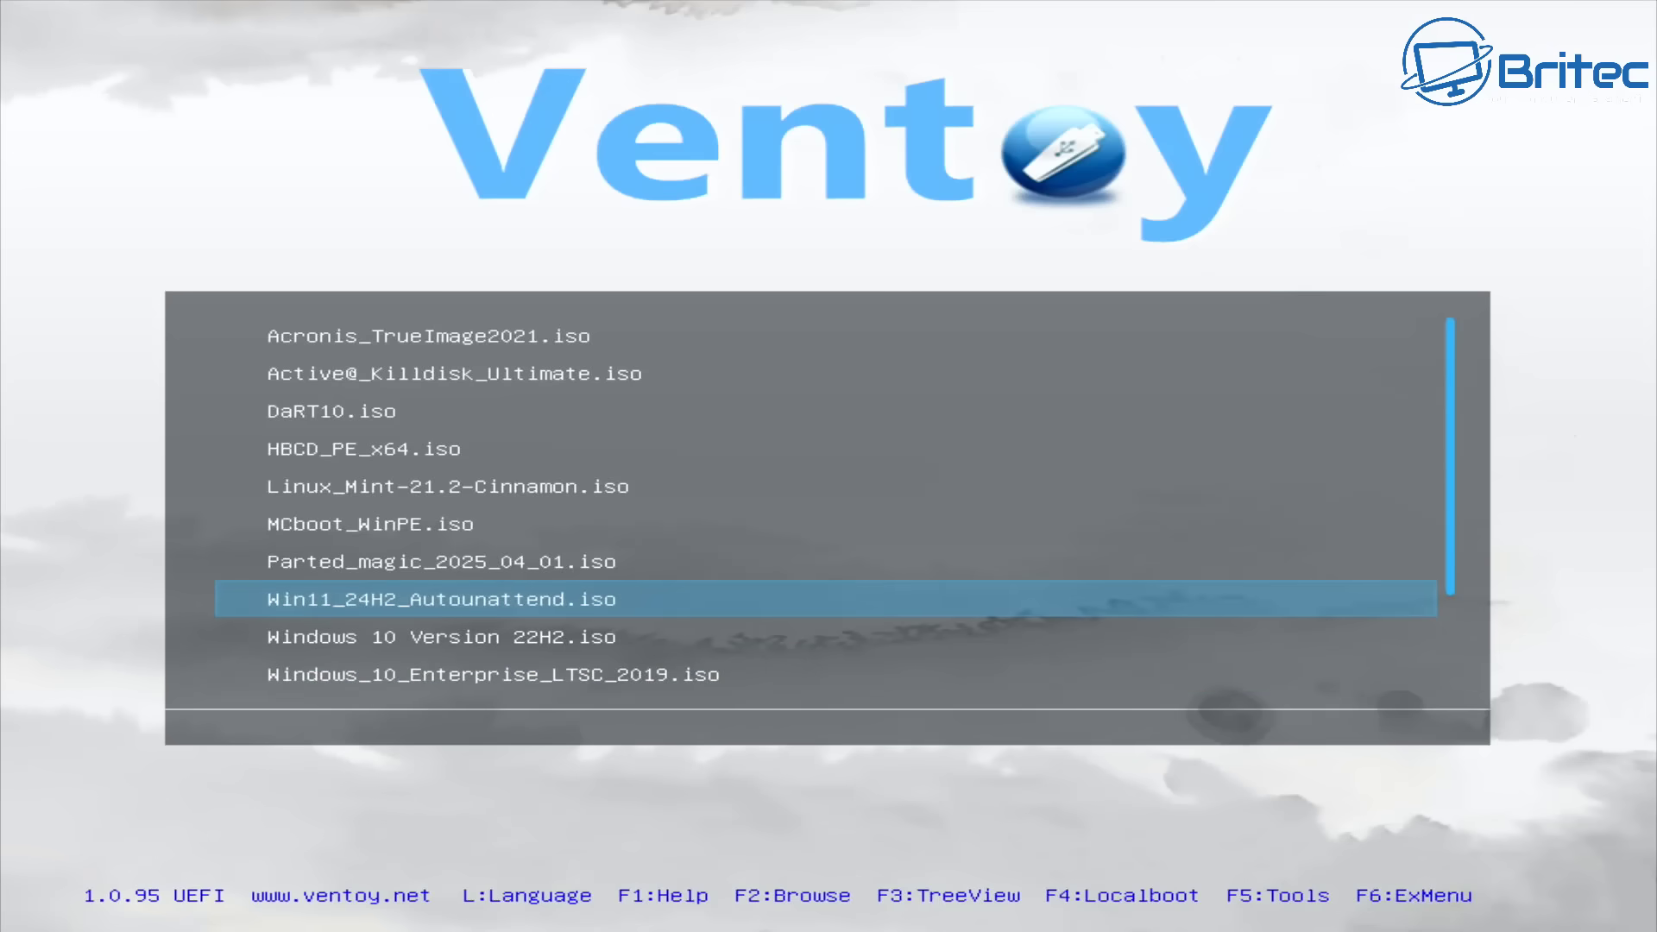
key(Return)
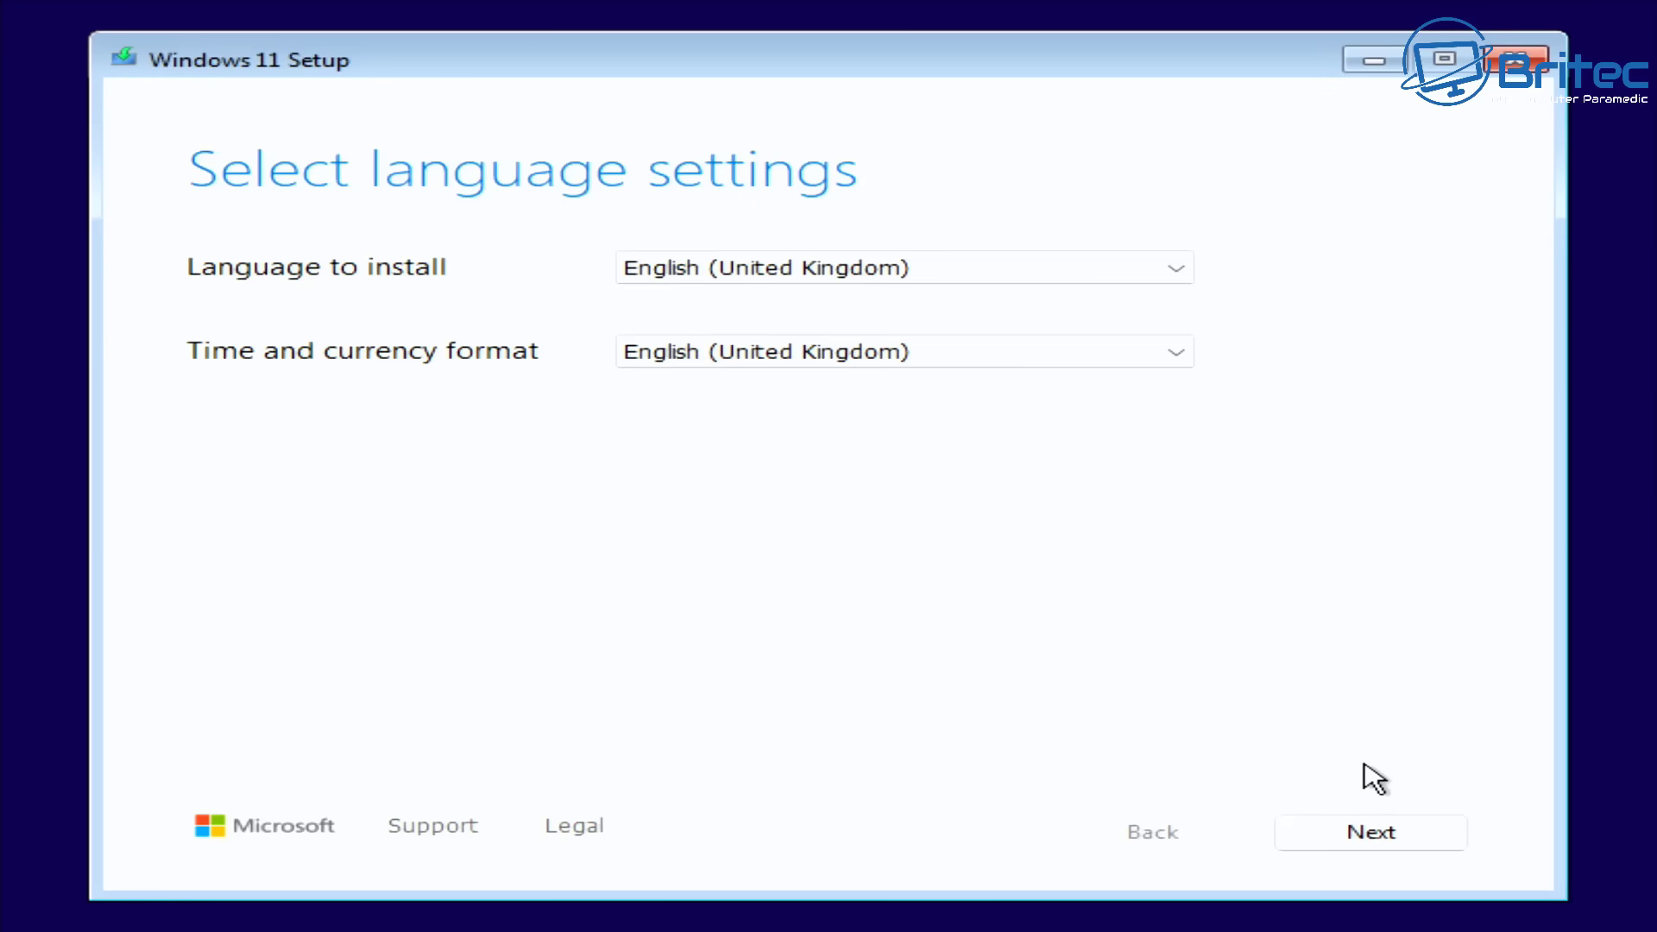
Step: Accept the UK language and keyboard, skip the product key, and choose Windows 11 Pro
click(1345, 831)
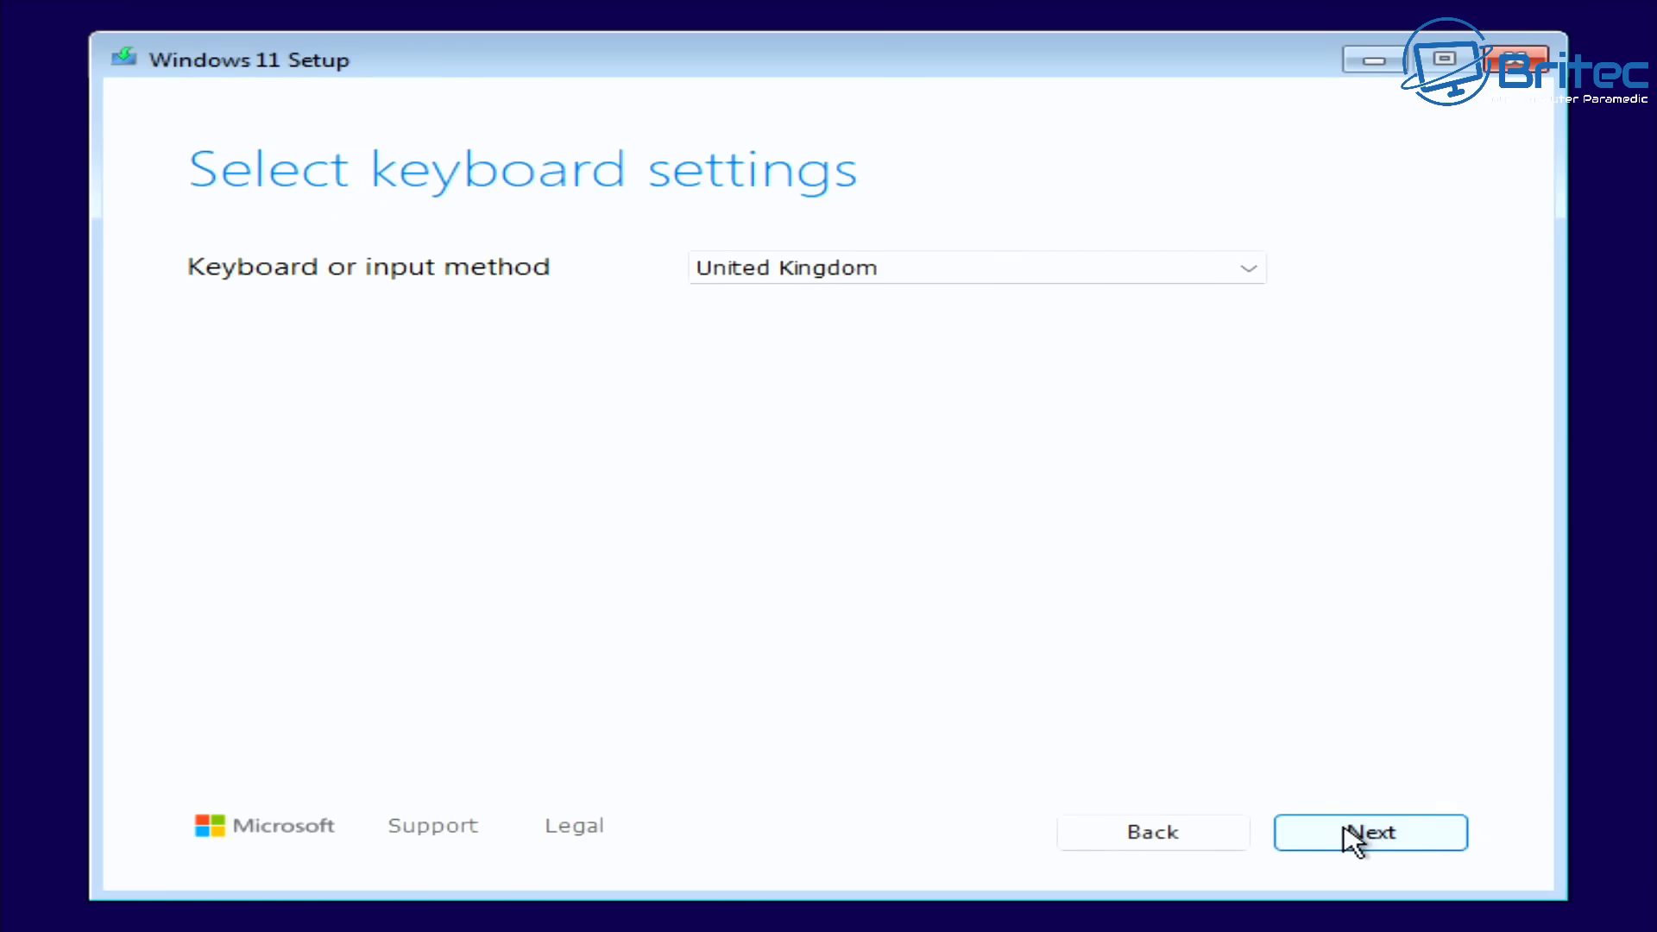
click(1351, 837)
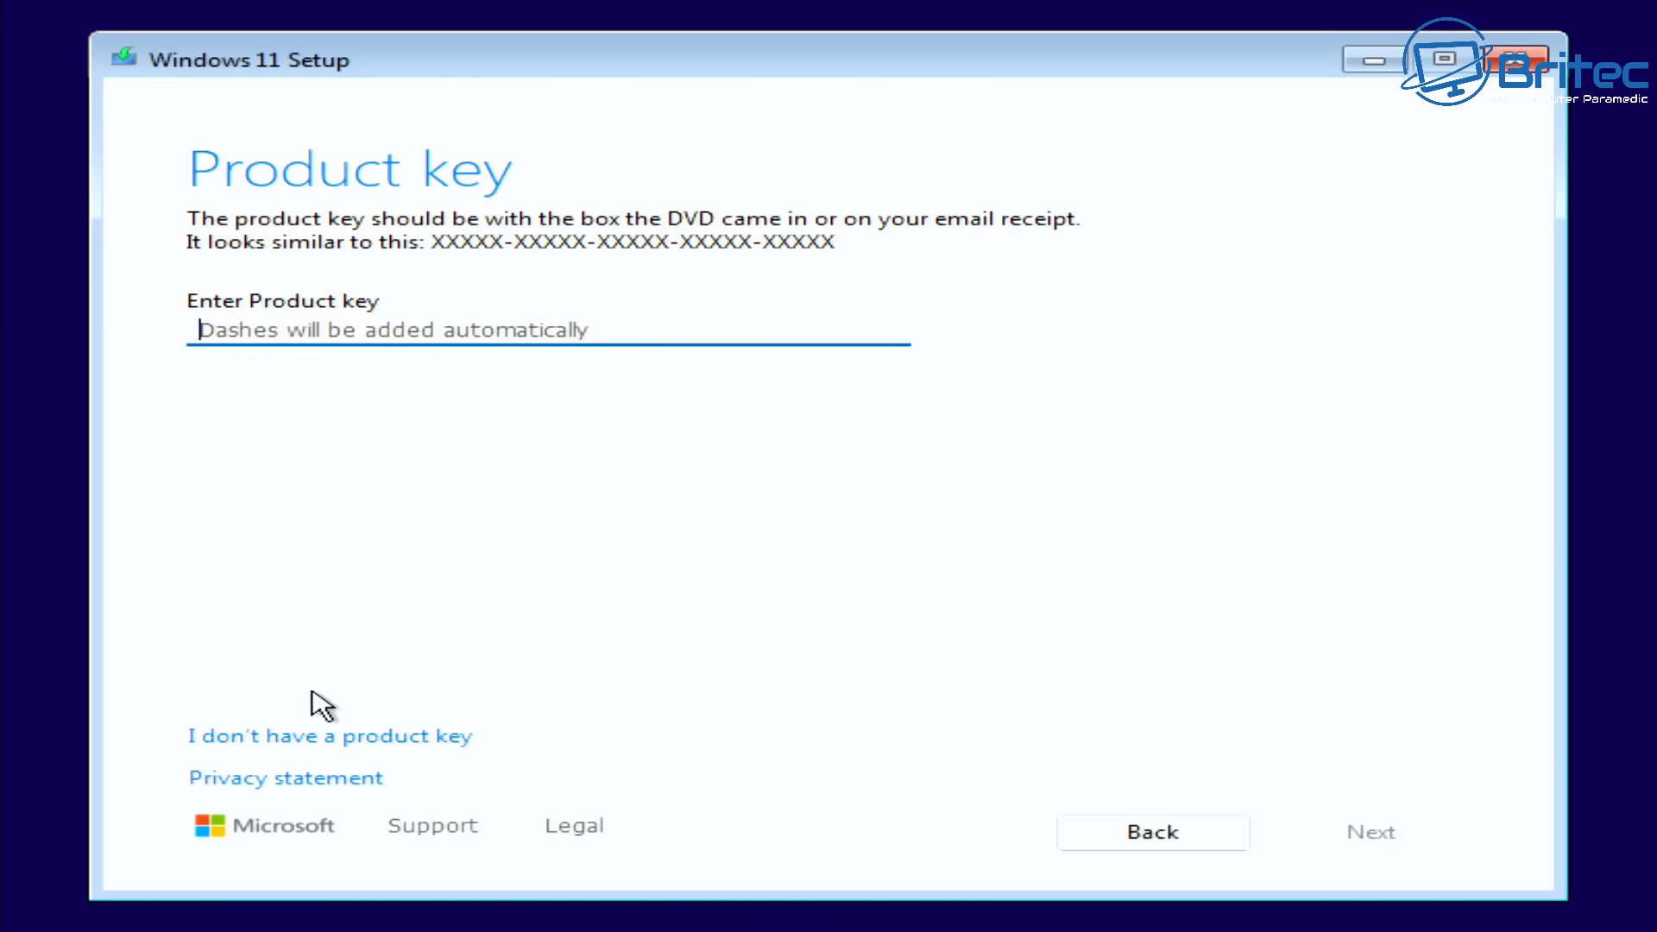
click(363, 738)
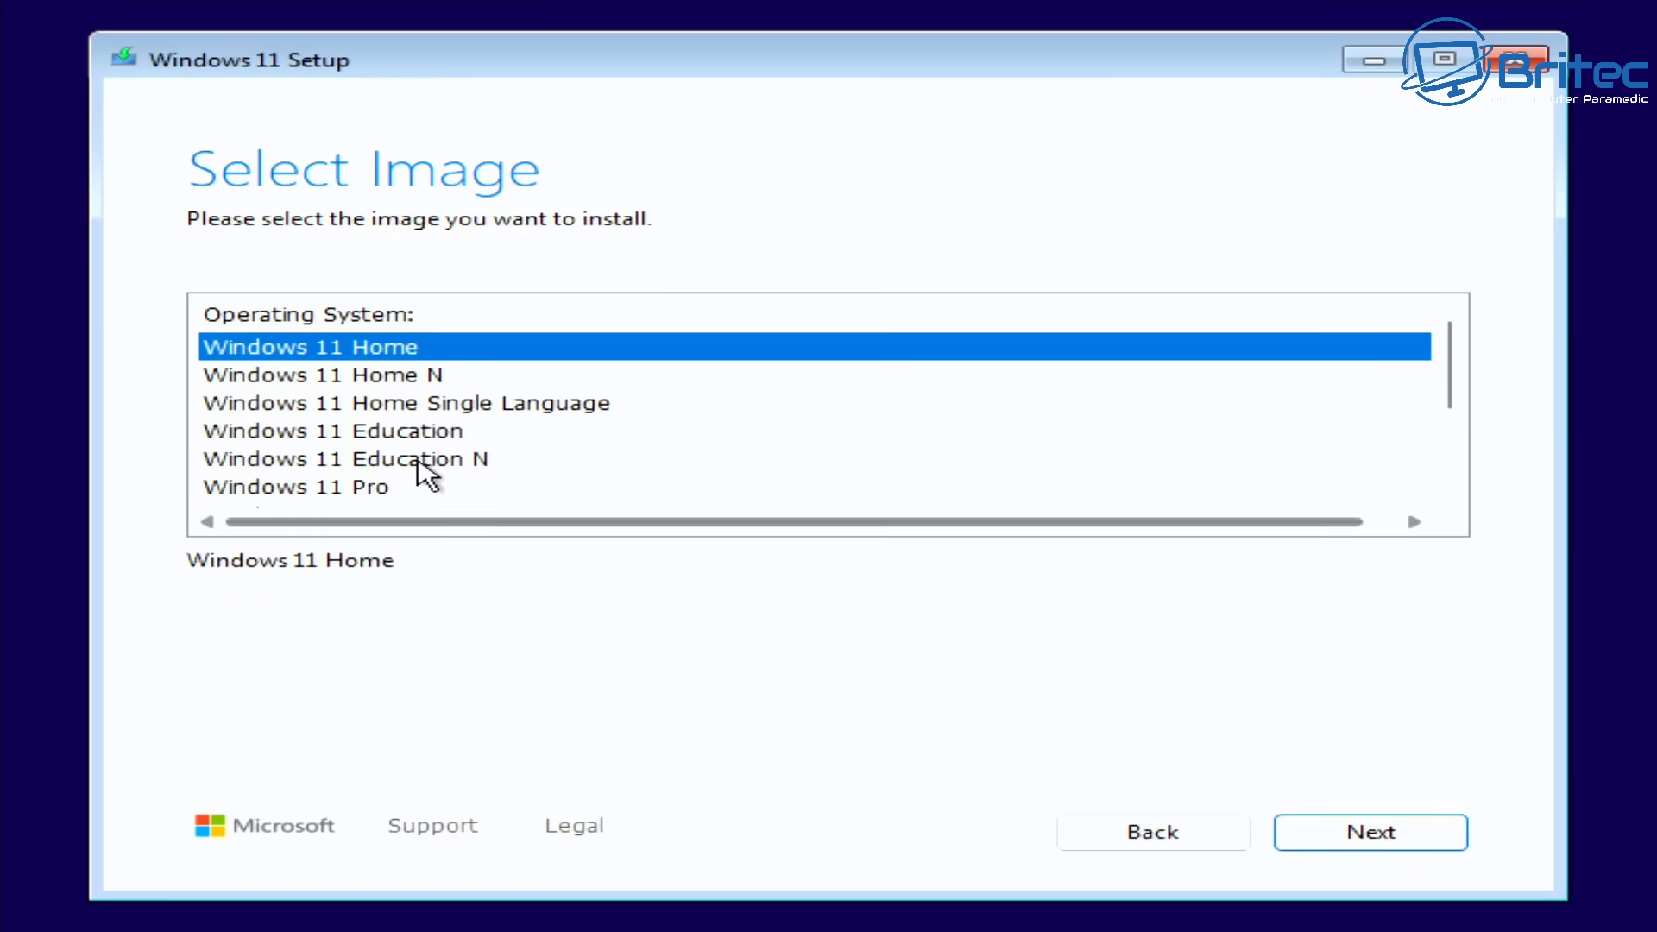
click(380, 488)
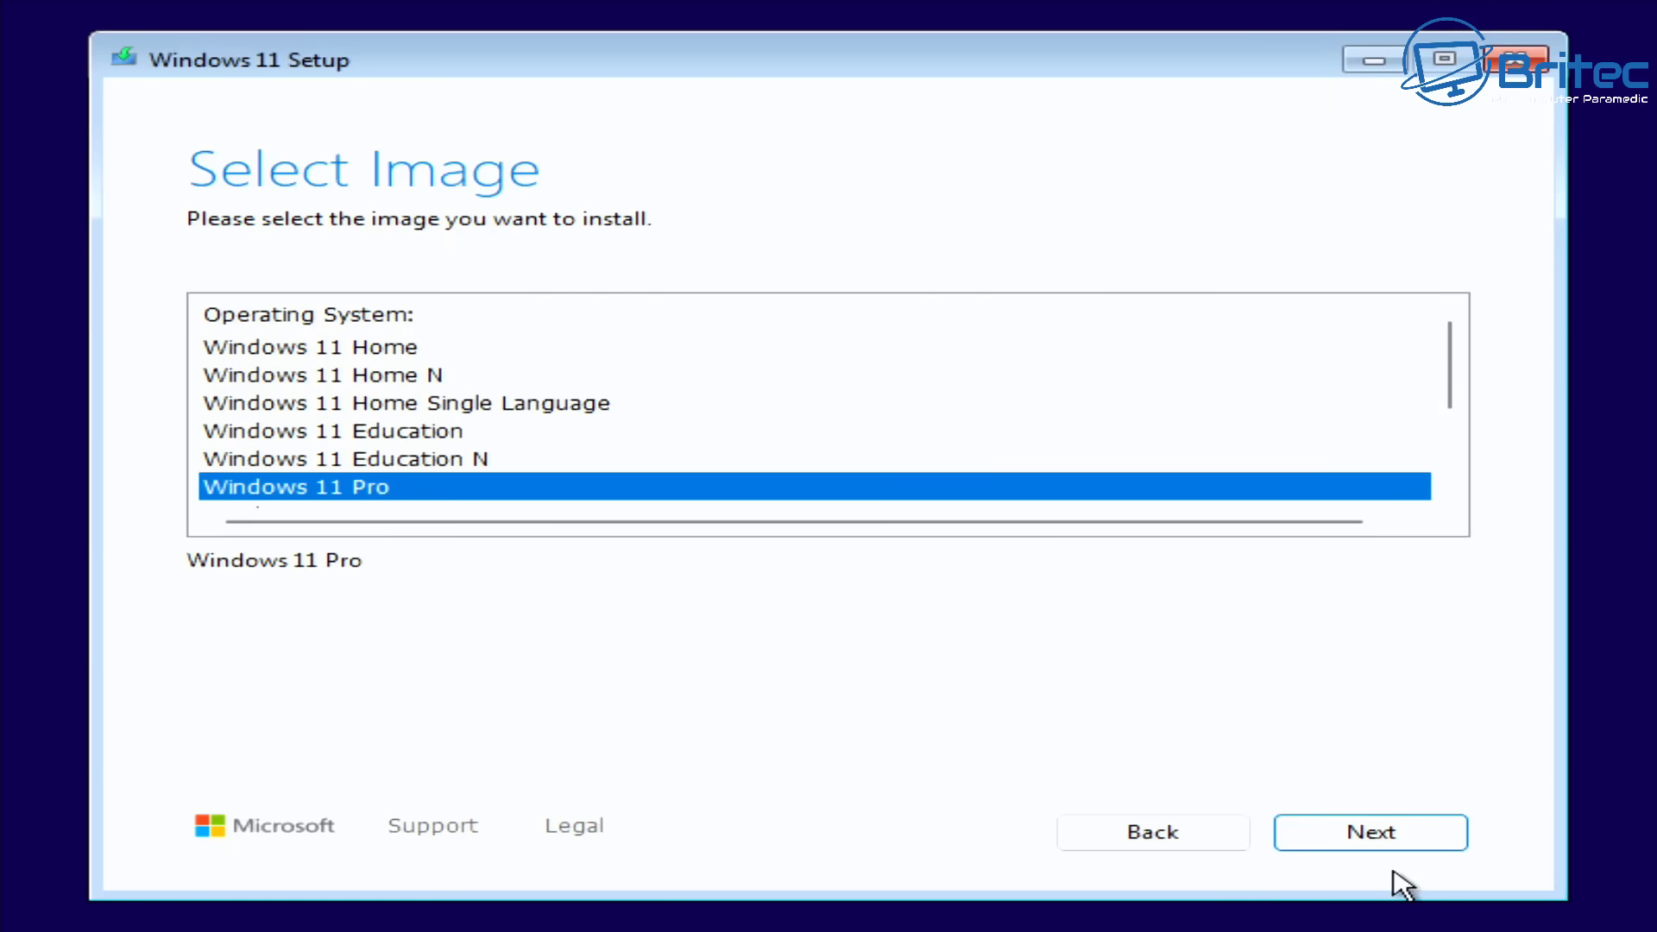
click(1371, 834)
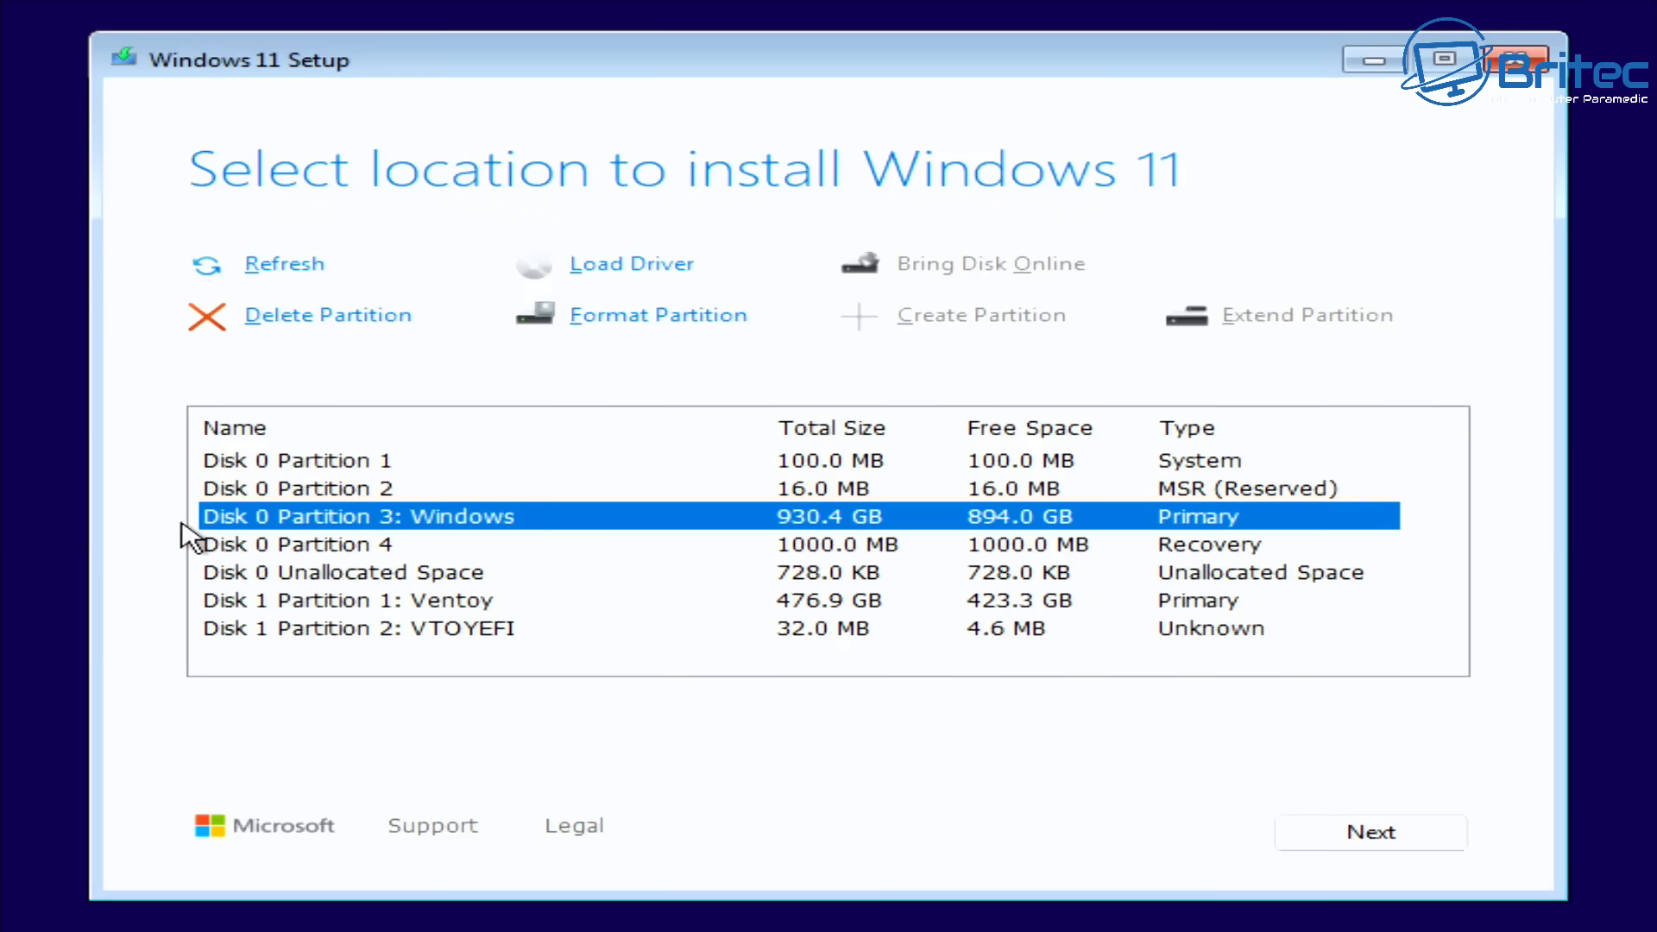
Step: Delete the recovery, old Windows, reserved and system partitions from Disk 0
click(322, 548)
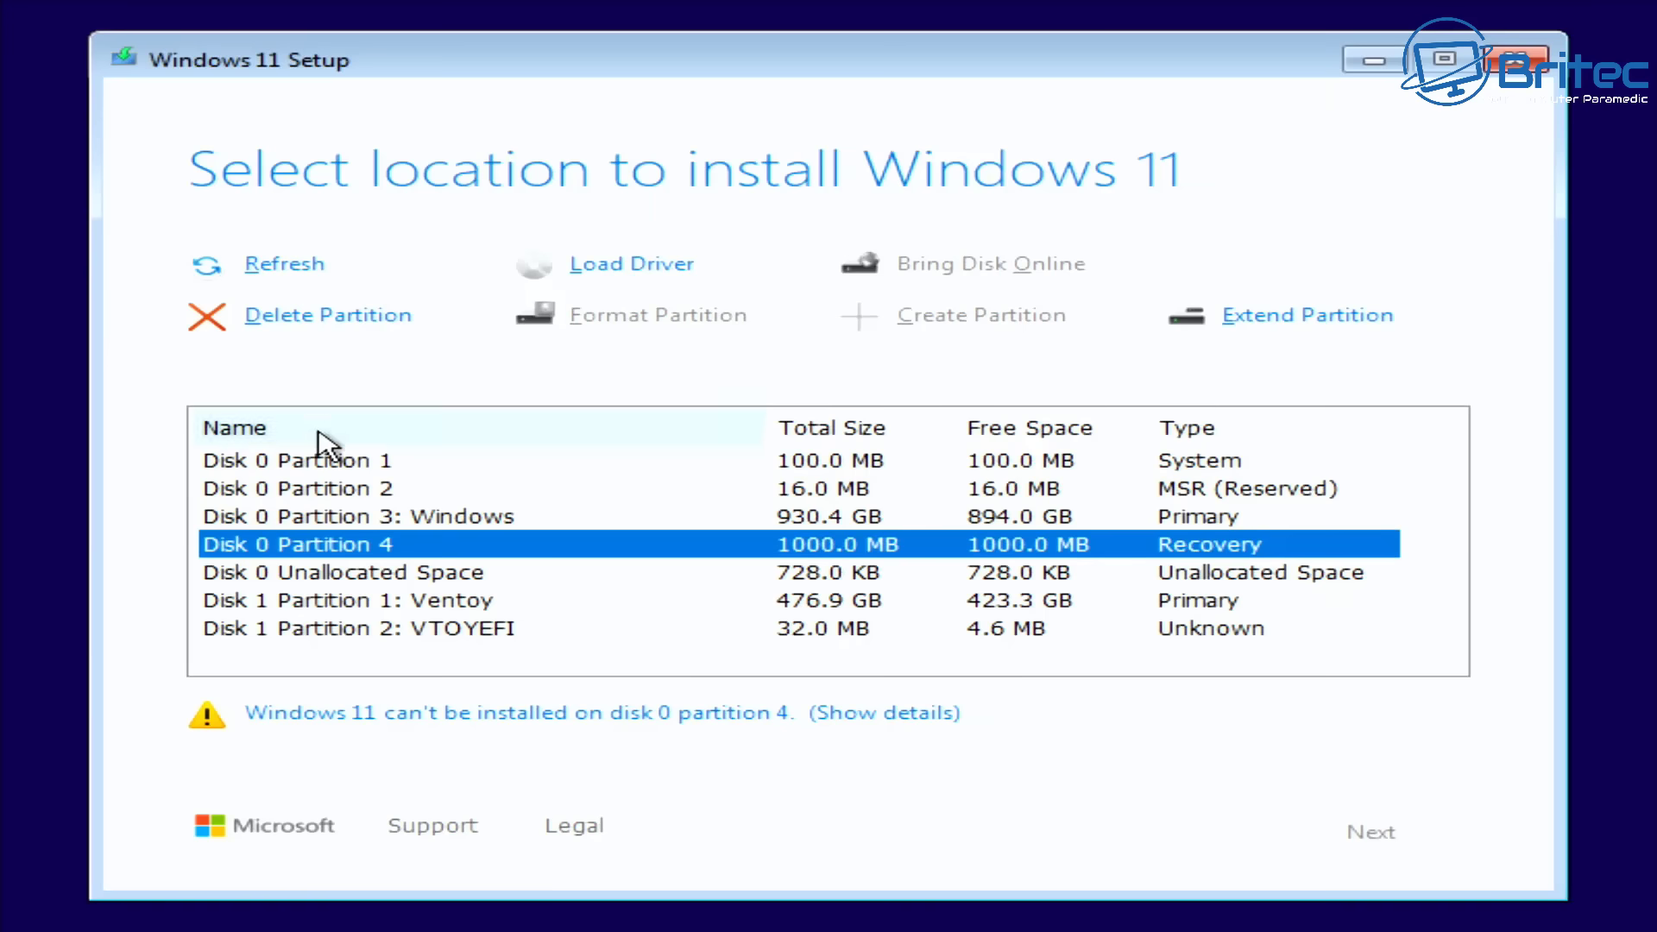
click(327, 339)
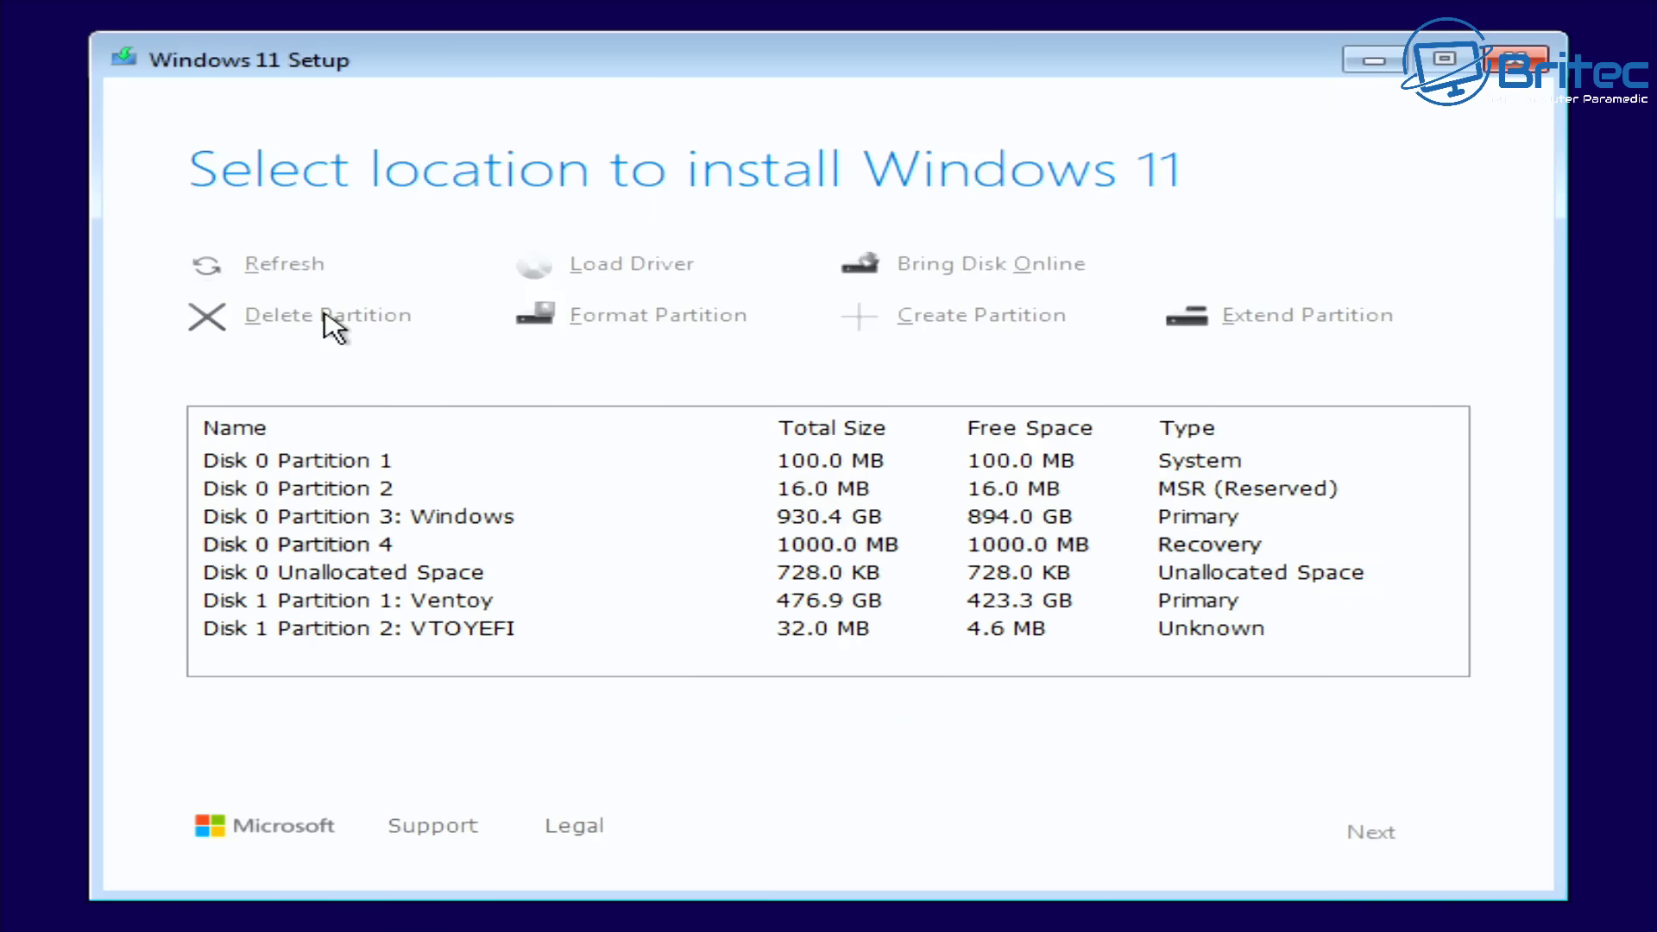
click(306, 518)
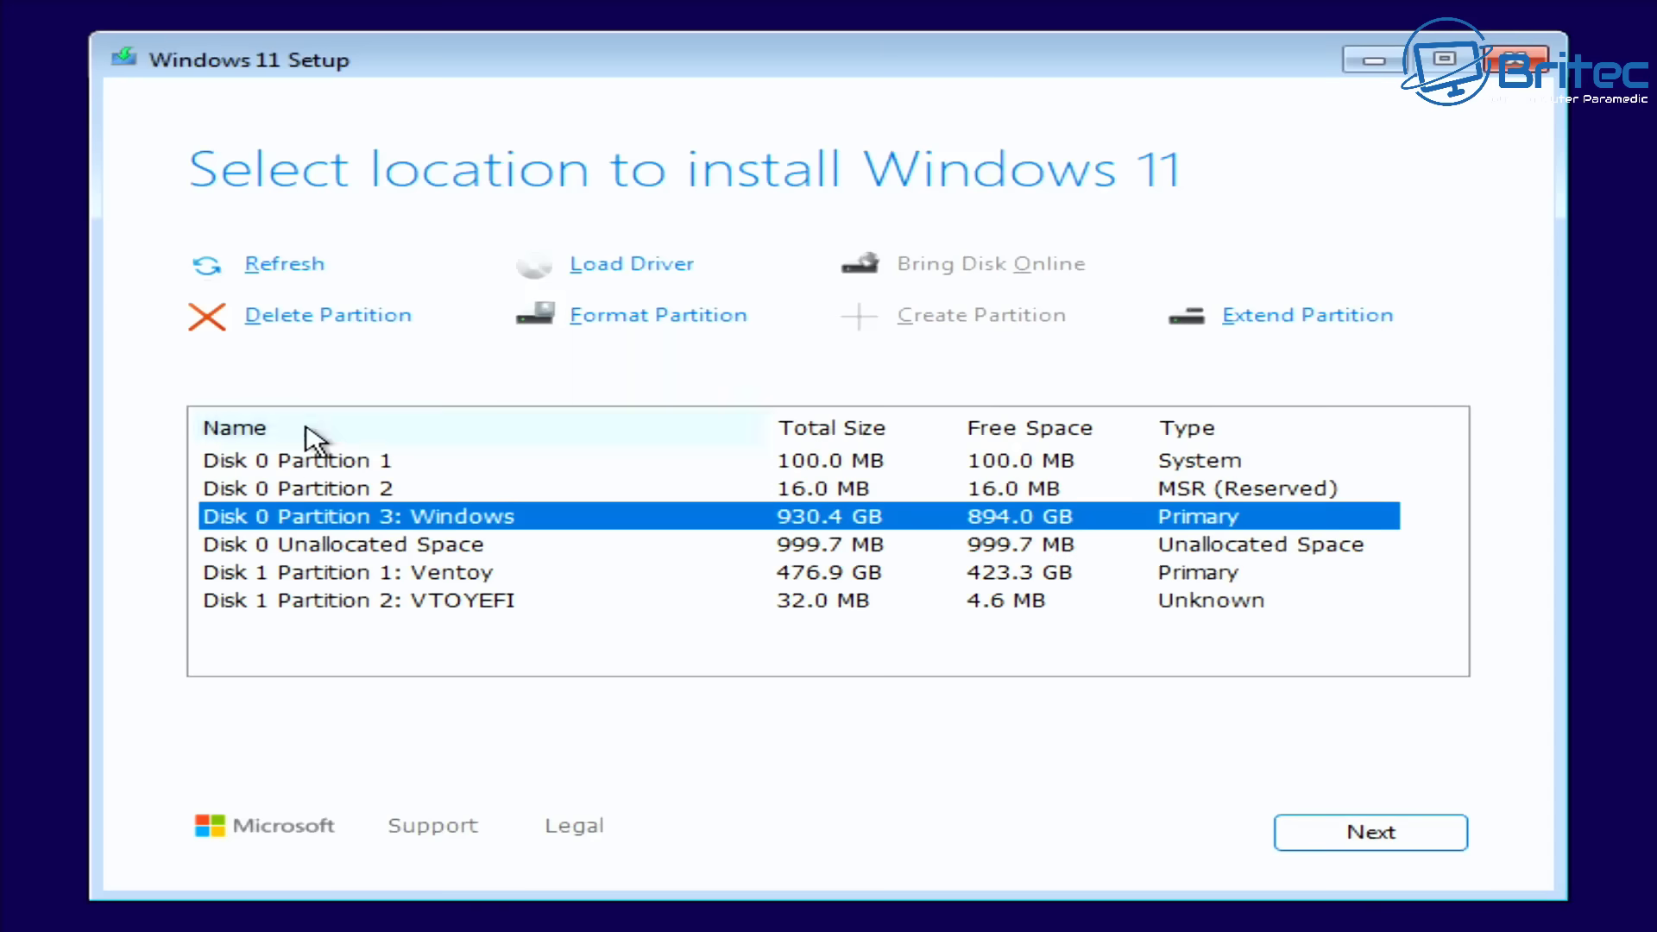
click(312, 317)
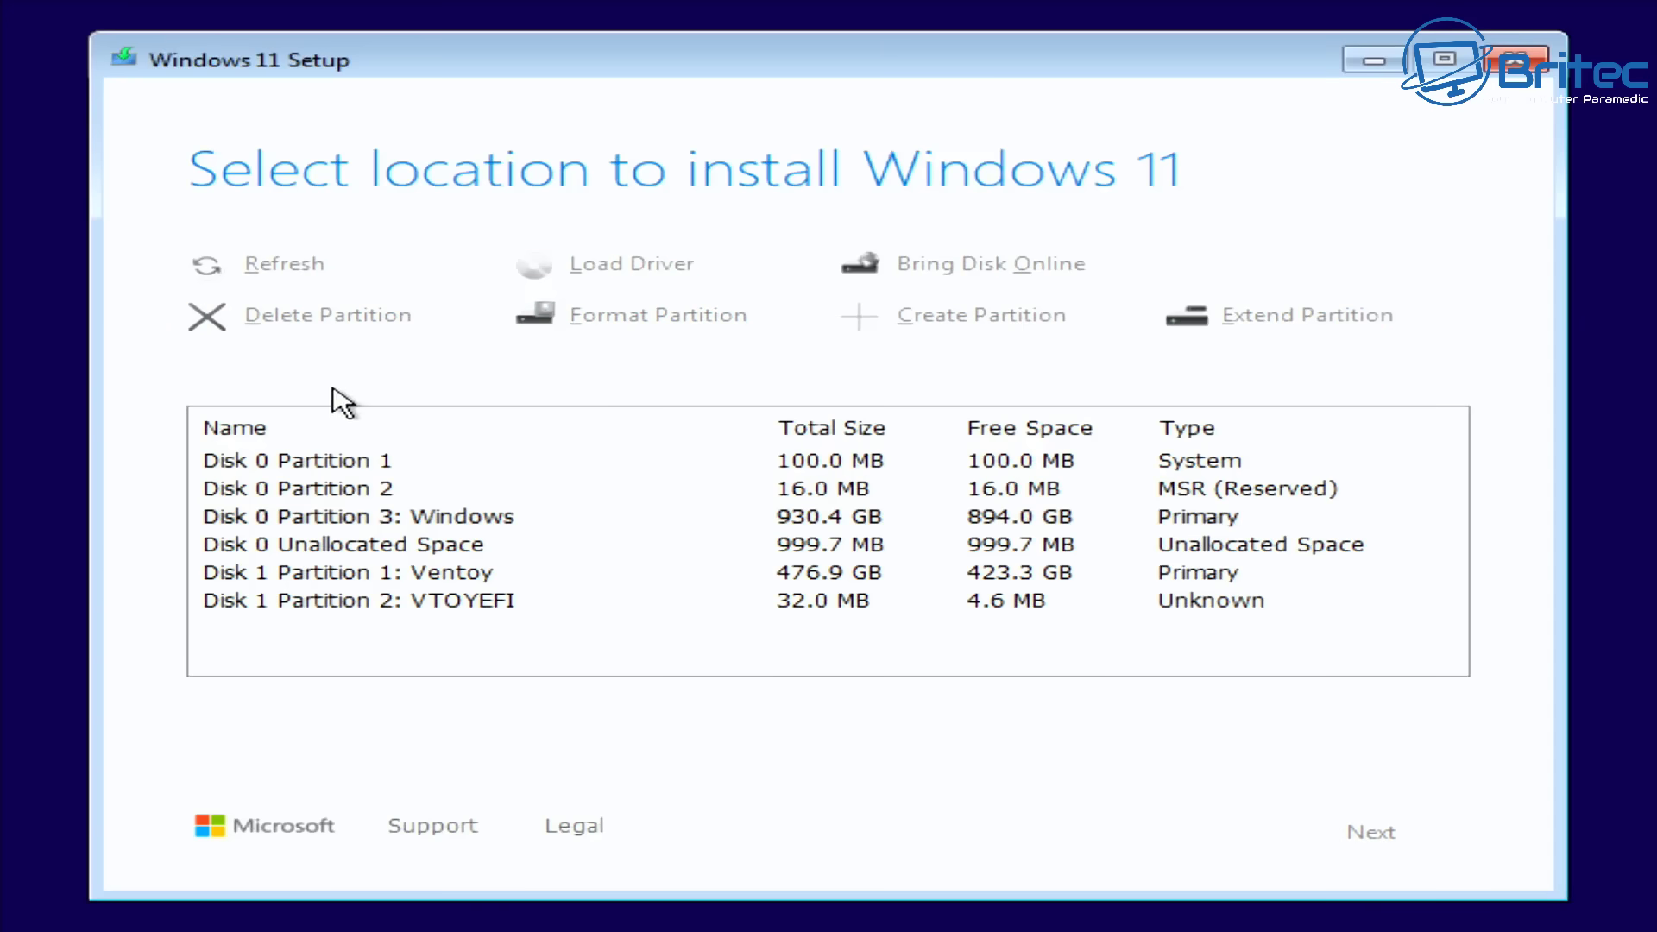
click(333, 490)
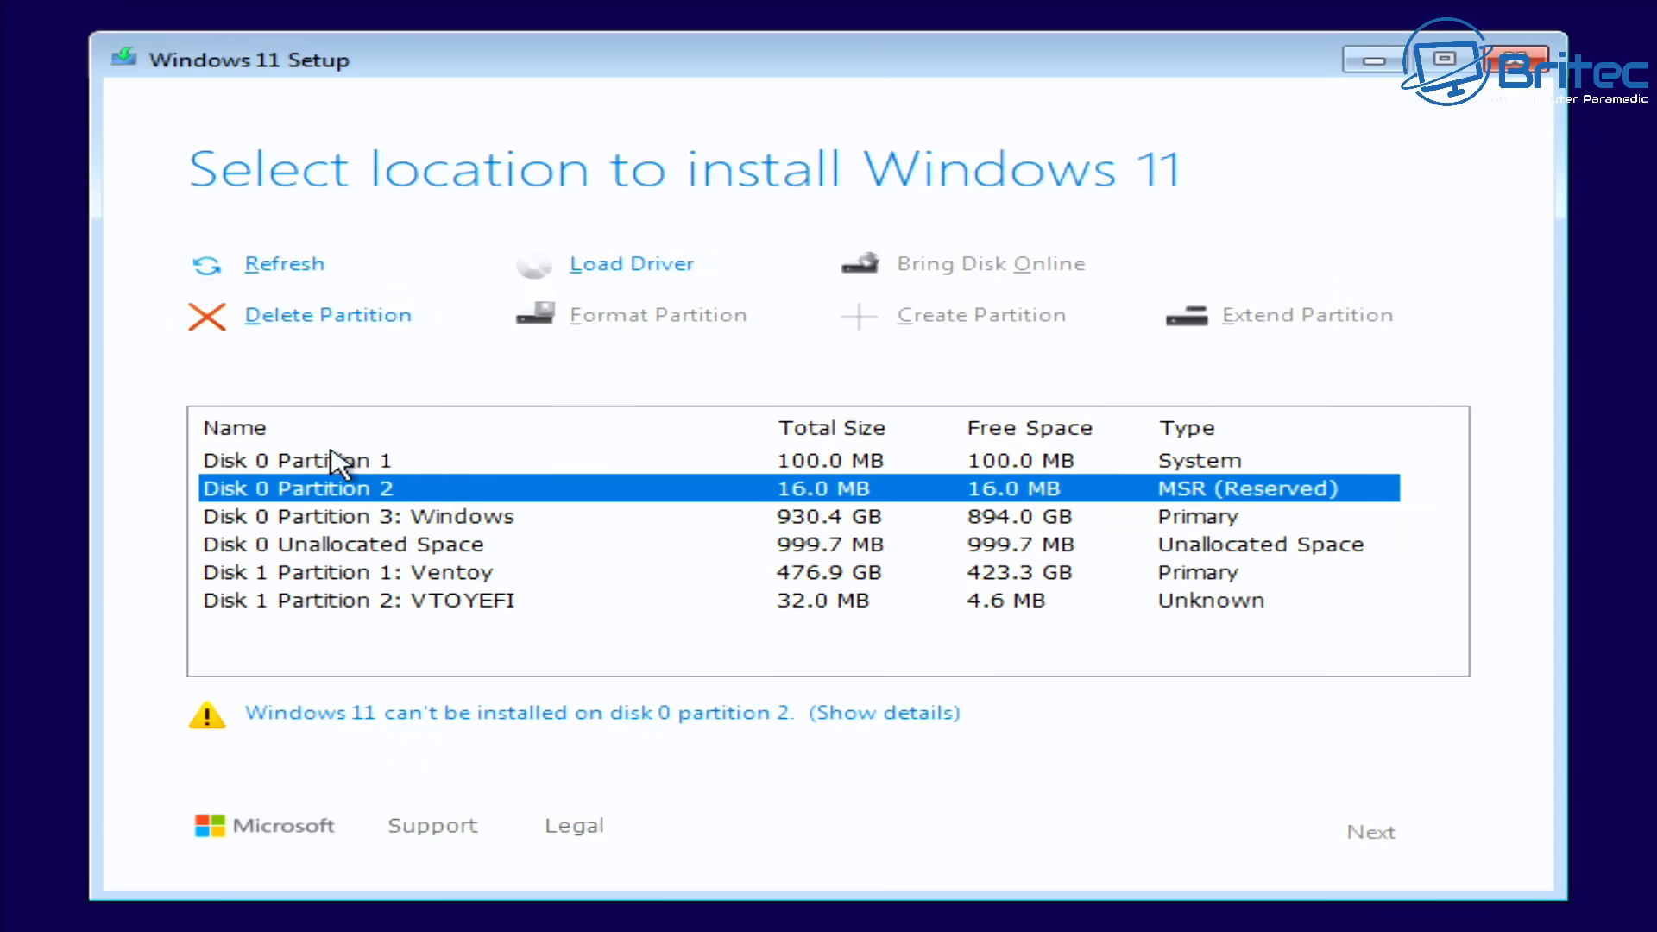
click(333, 318)
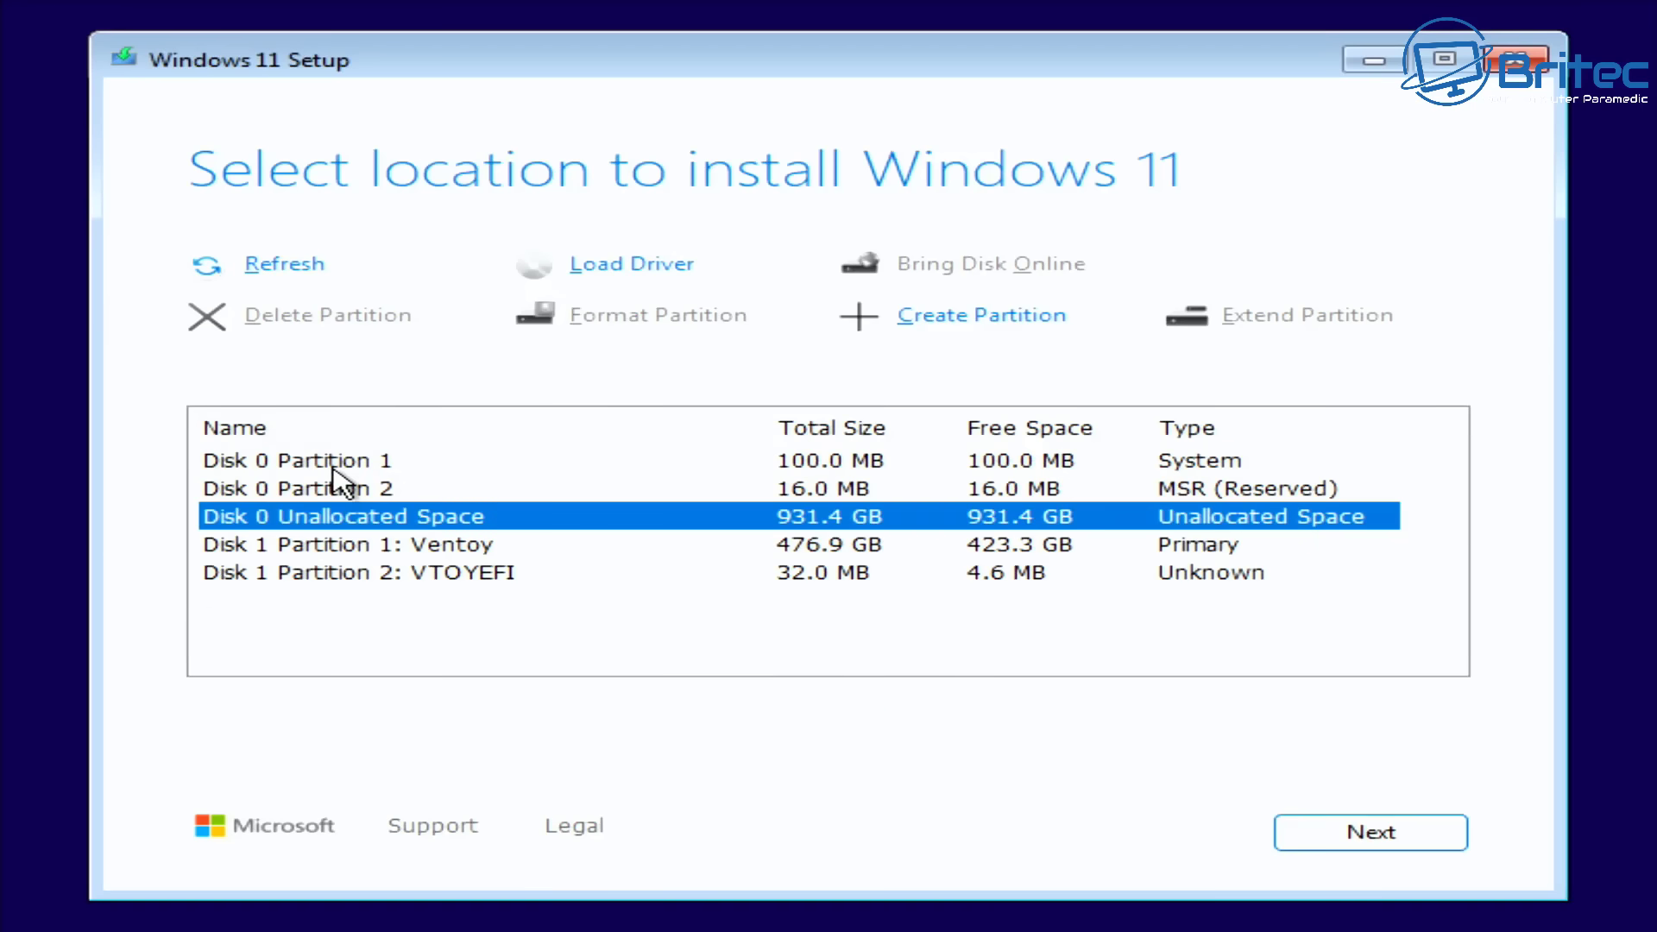
click(334, 466)
click(323, 316)
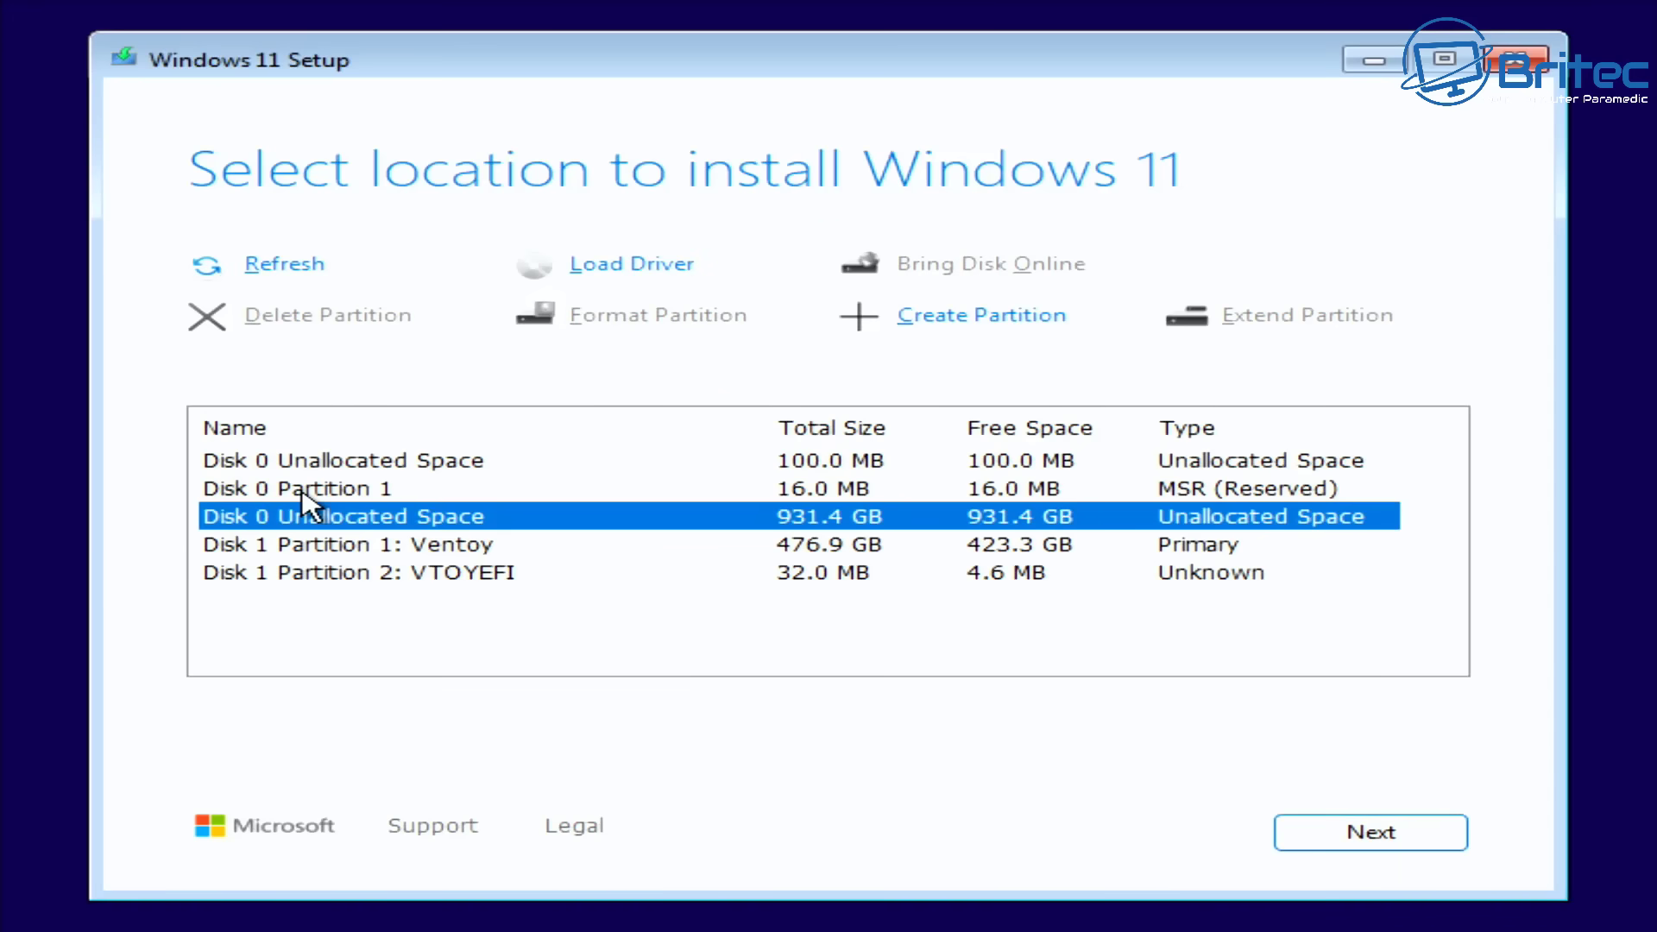
Step: Delete the remaining 16.0 MB MSR partitions, then install onto the 931.5 GB unallocated space
click(311, 490)
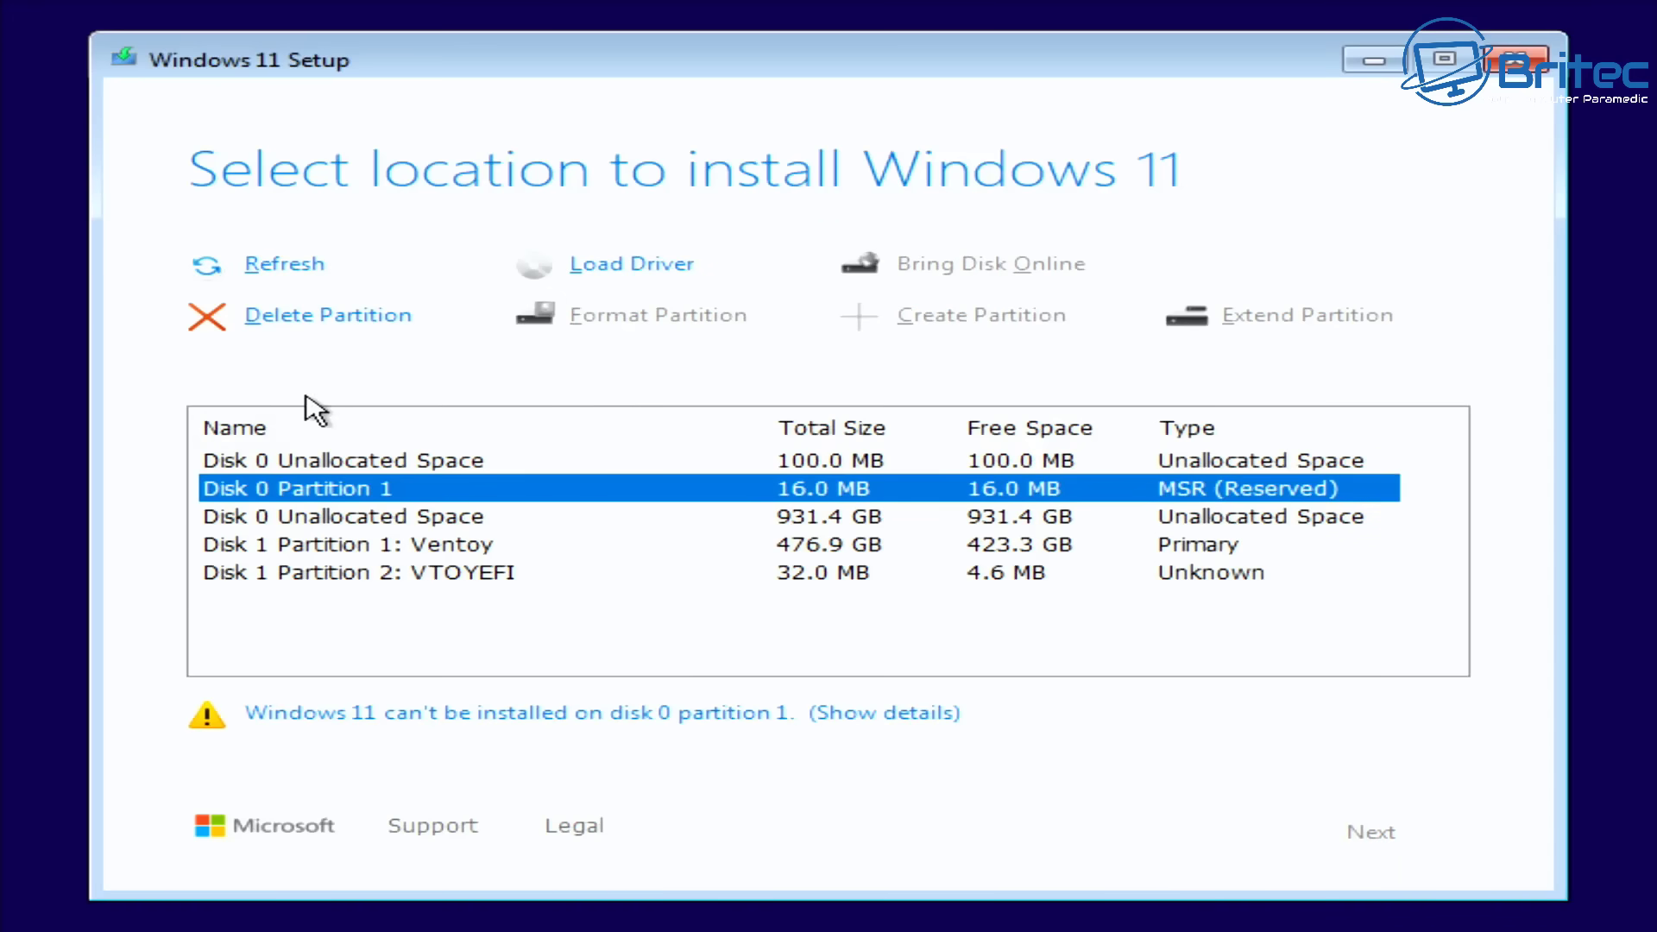
click(321, 324)
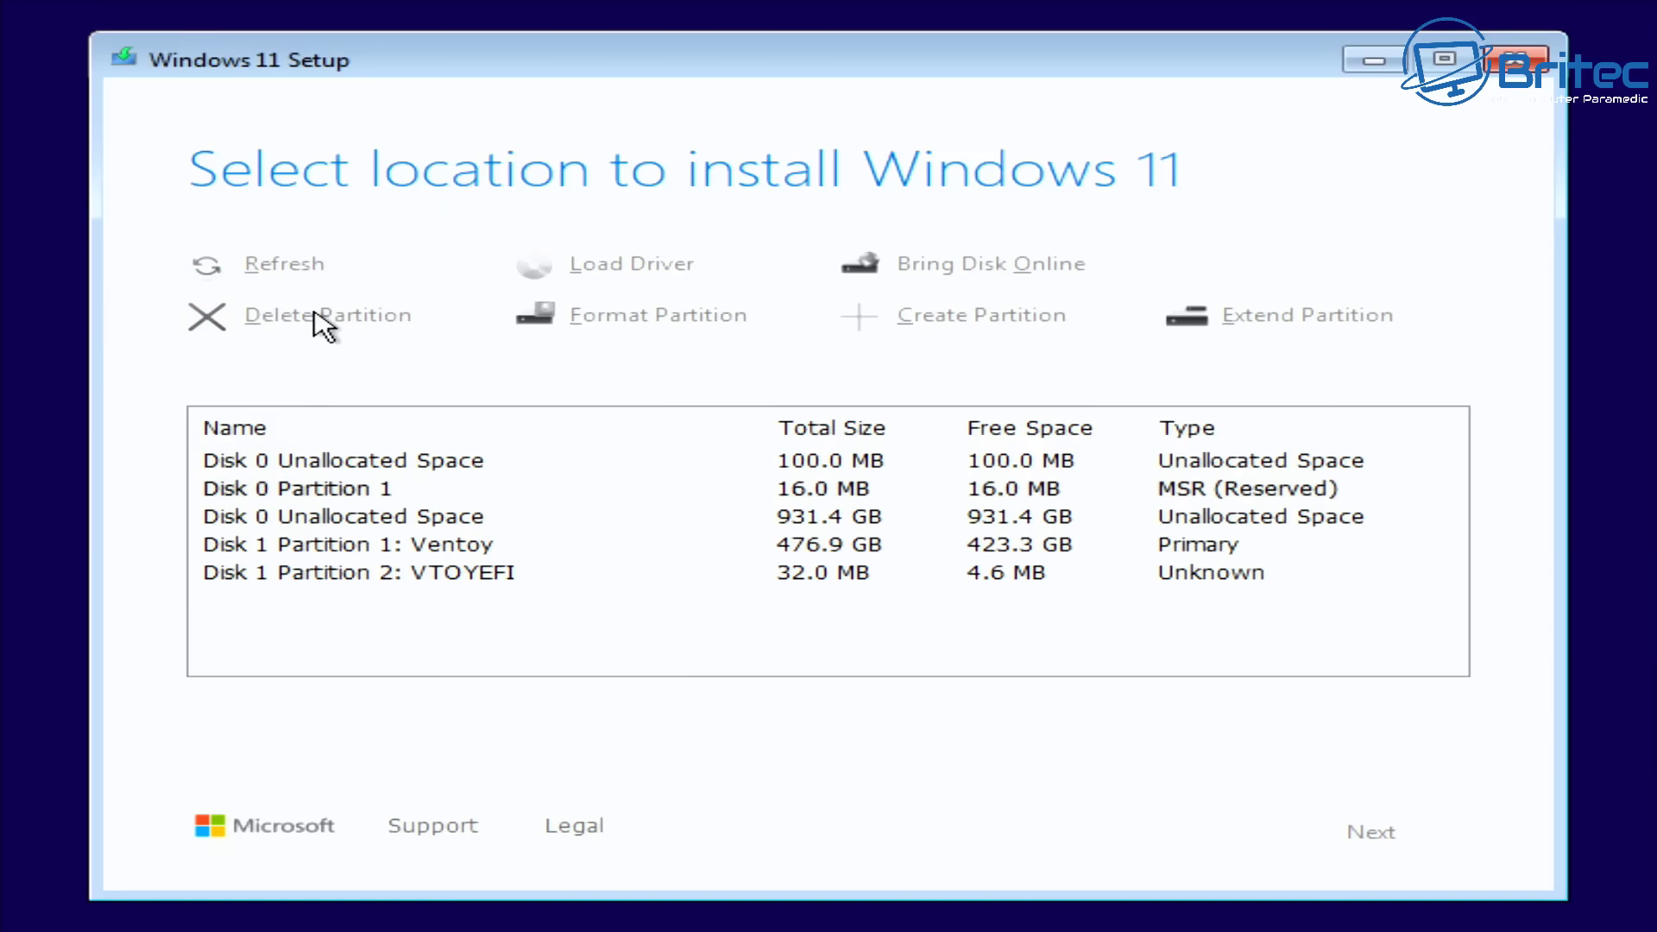
click(331, 490)
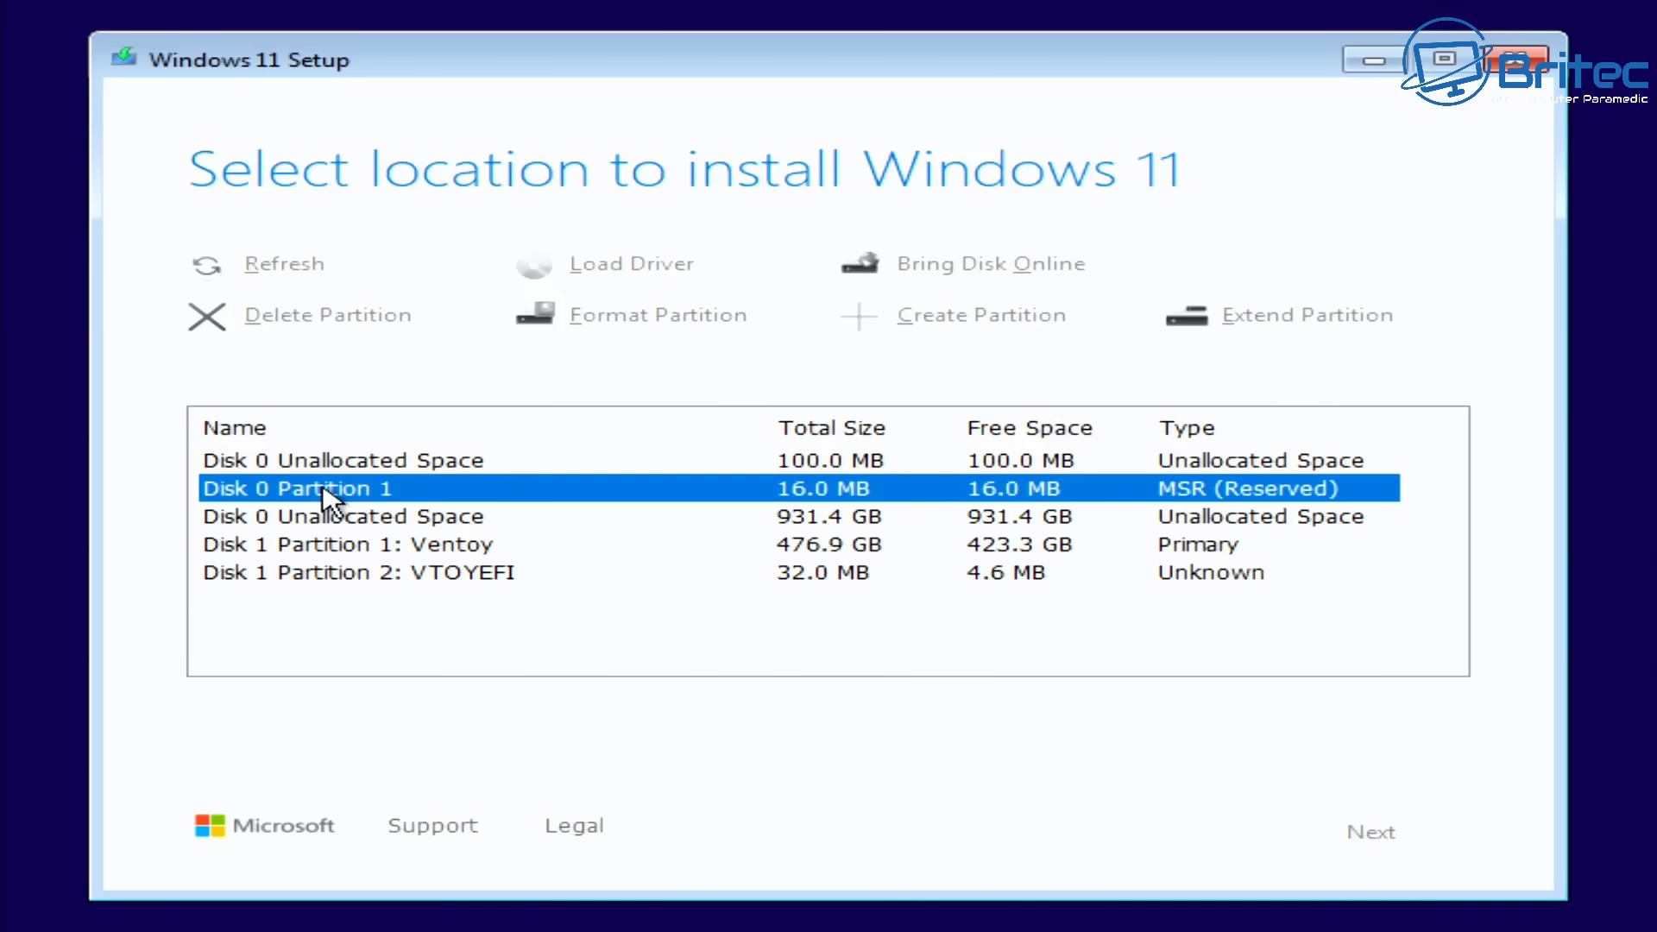
click(341, 331)
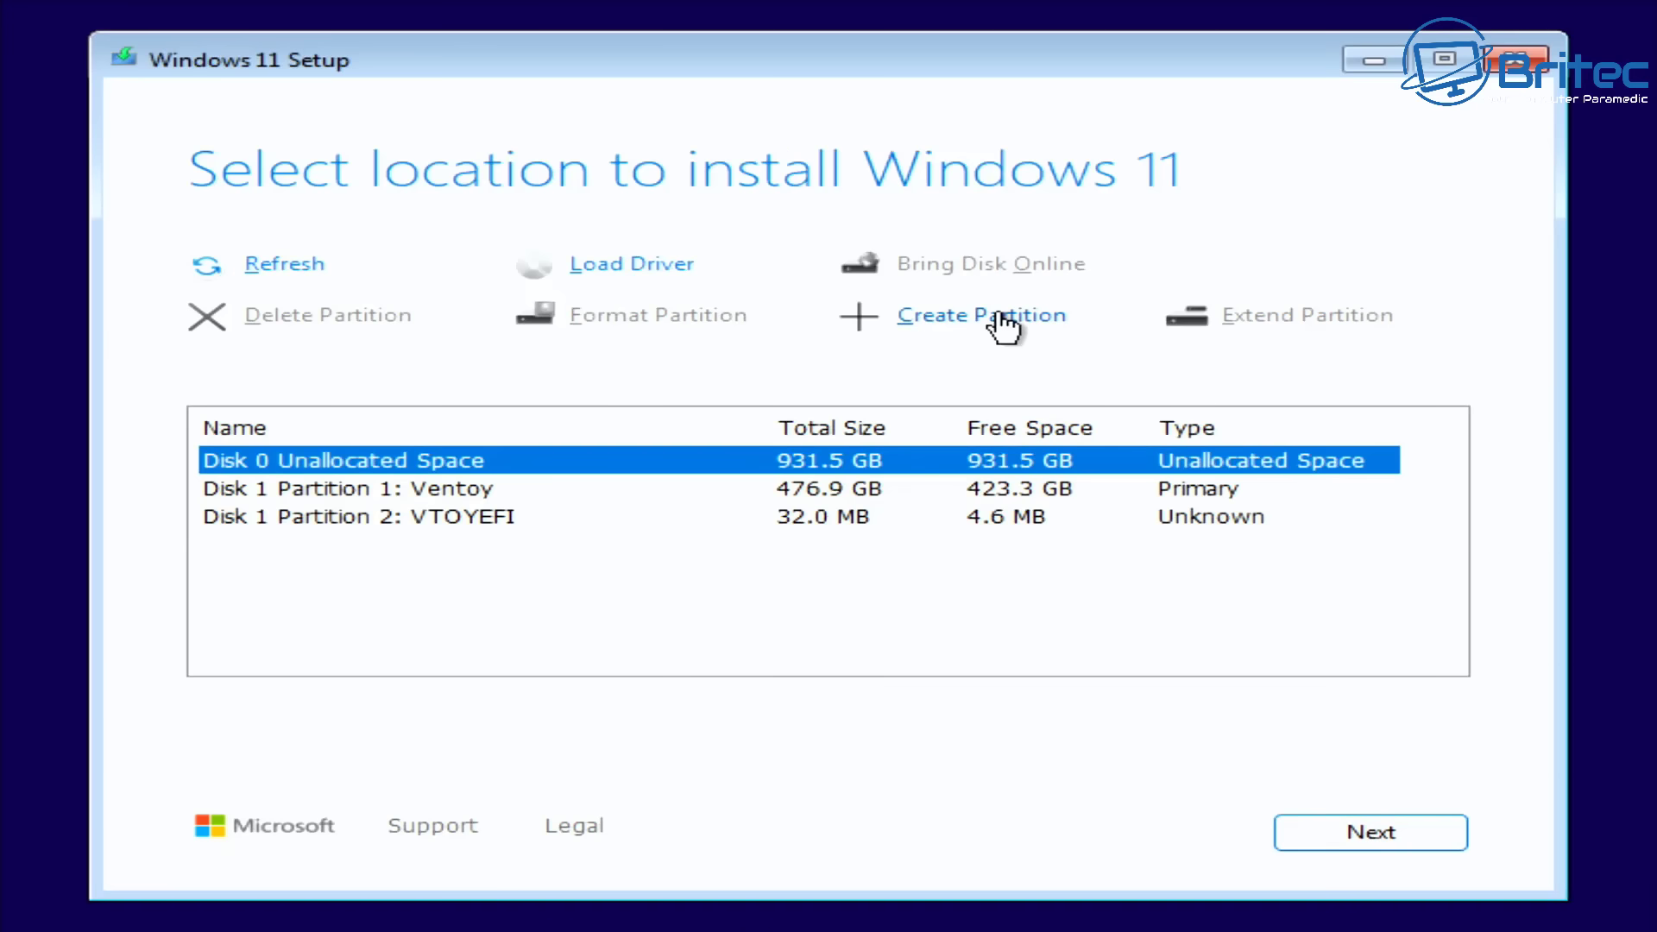
click(1394, 850)
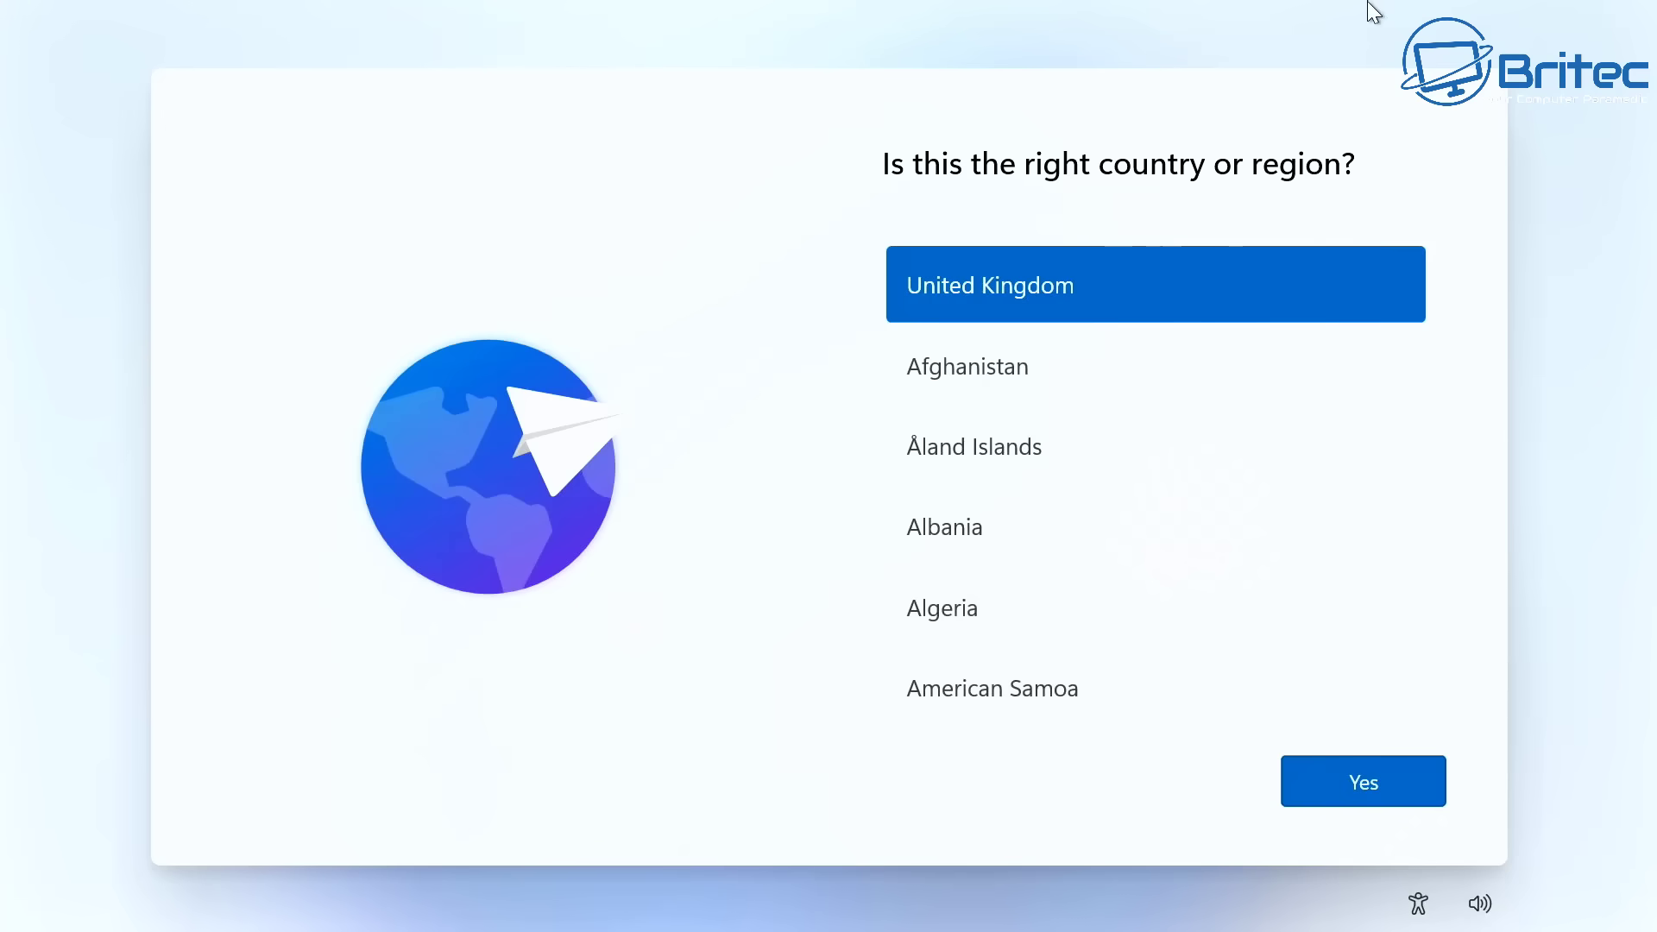
Step: Confirm United Kingdom as region and keyboard layout, skipping a second layout
click(1307, 795)
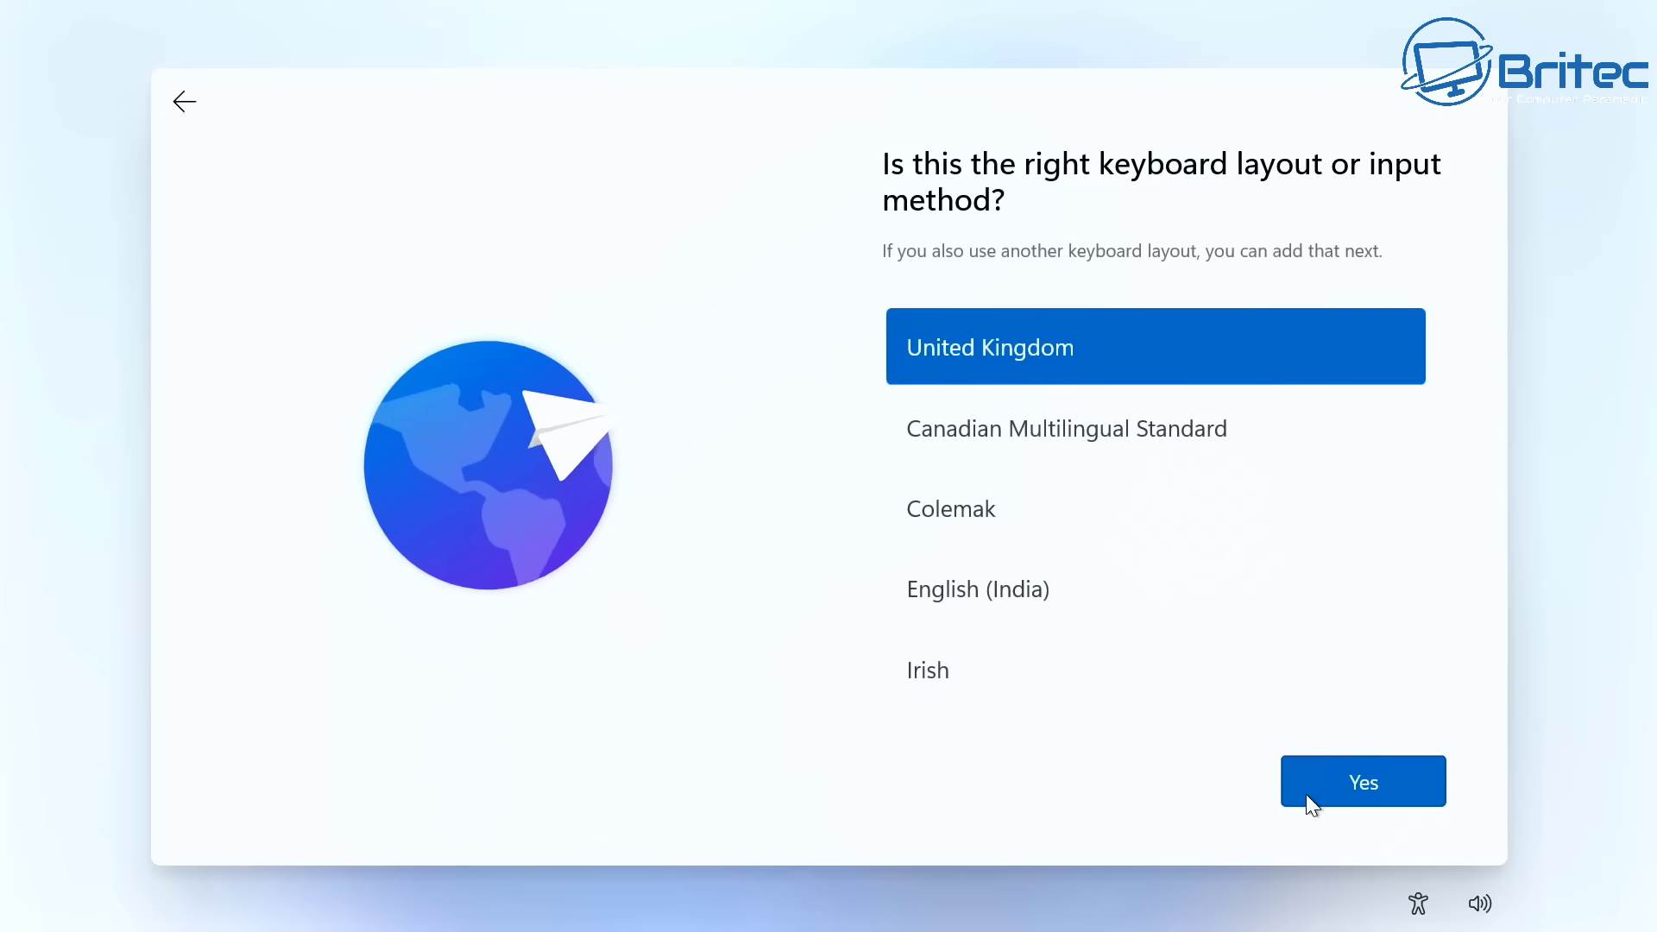
click(1307, 794)
click(1307, 794)
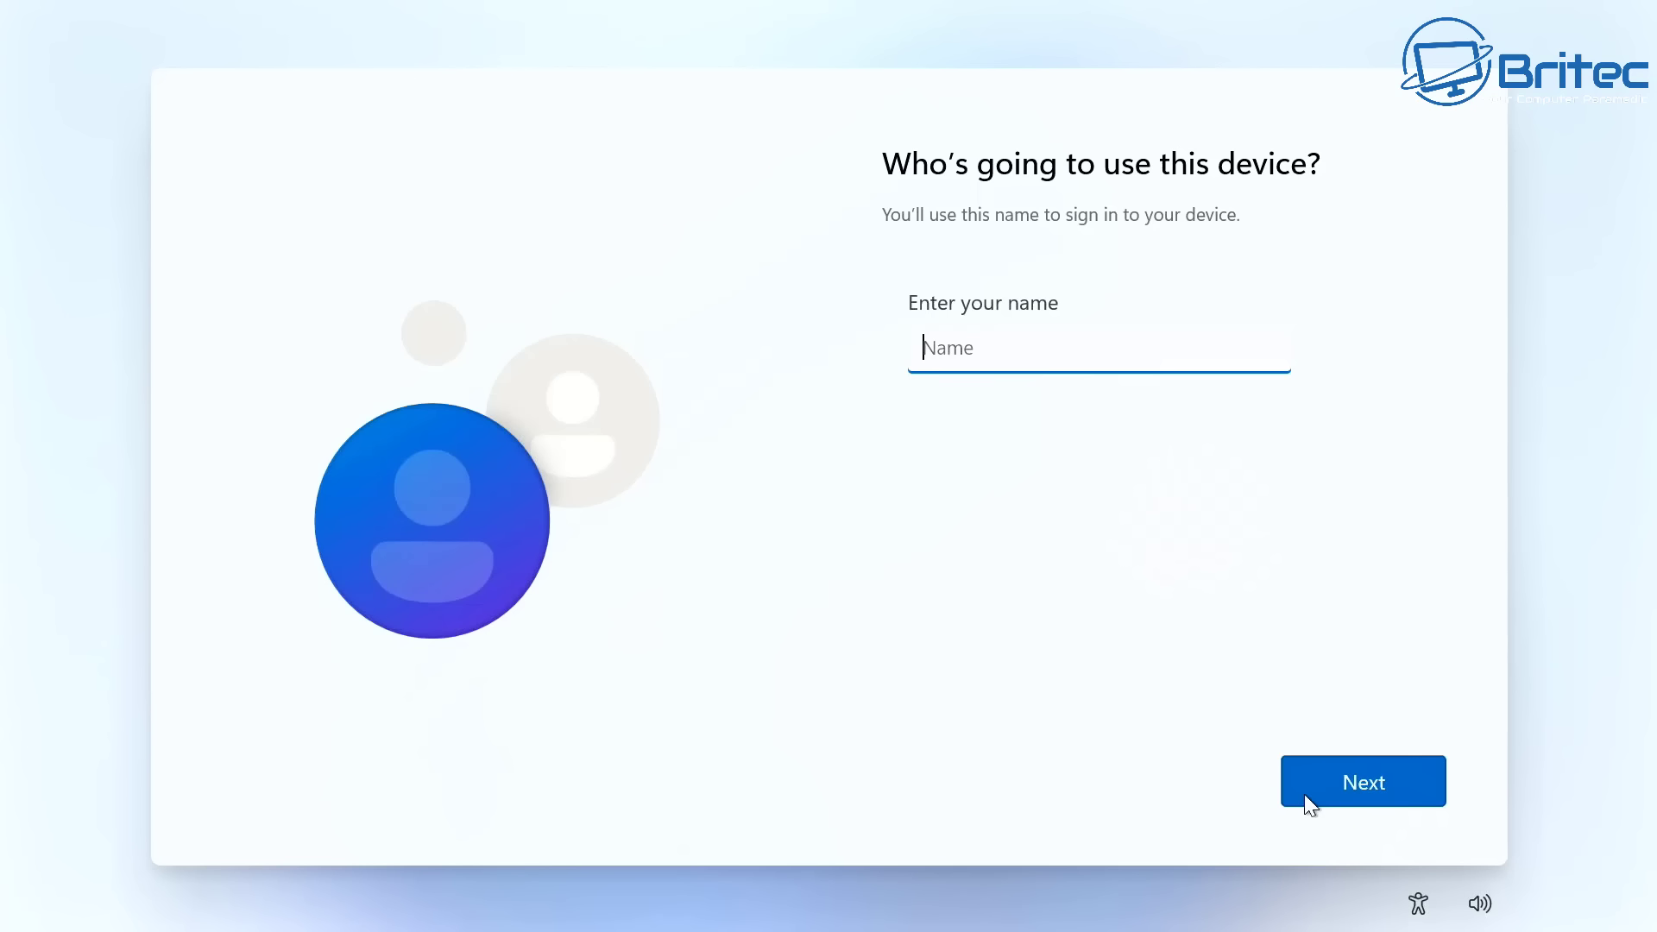
Step: Name the local account 'Owner' and leave its password empty
text(Owner)
click(1303, 794)
click(1338, 770)
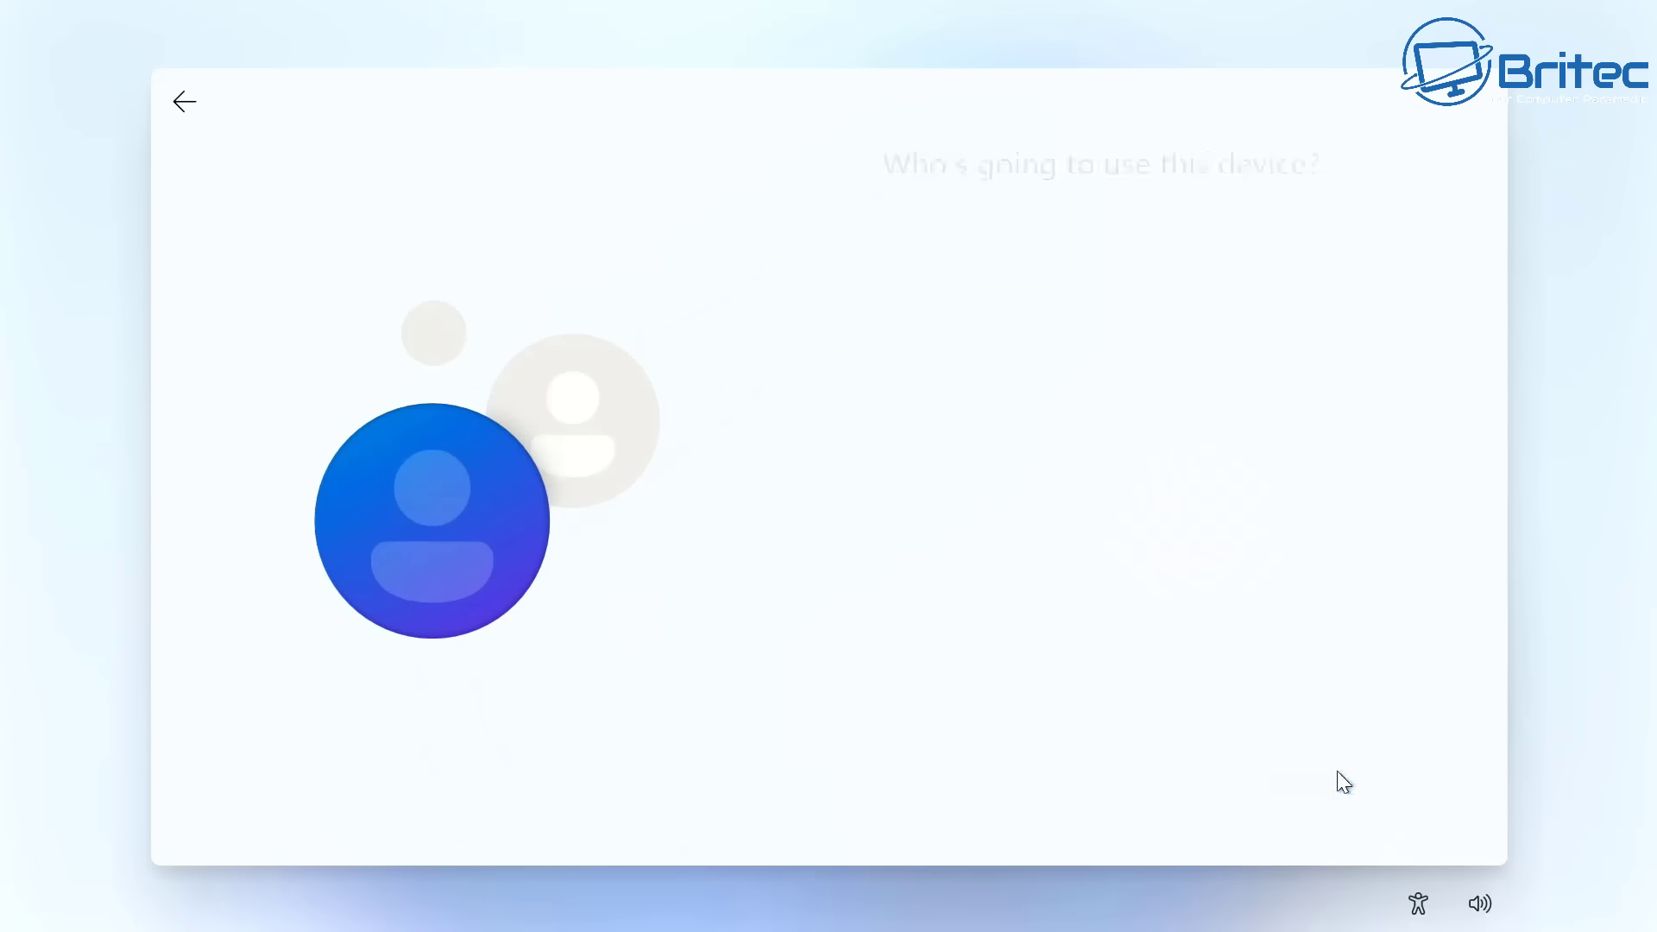
click(1334, 771)
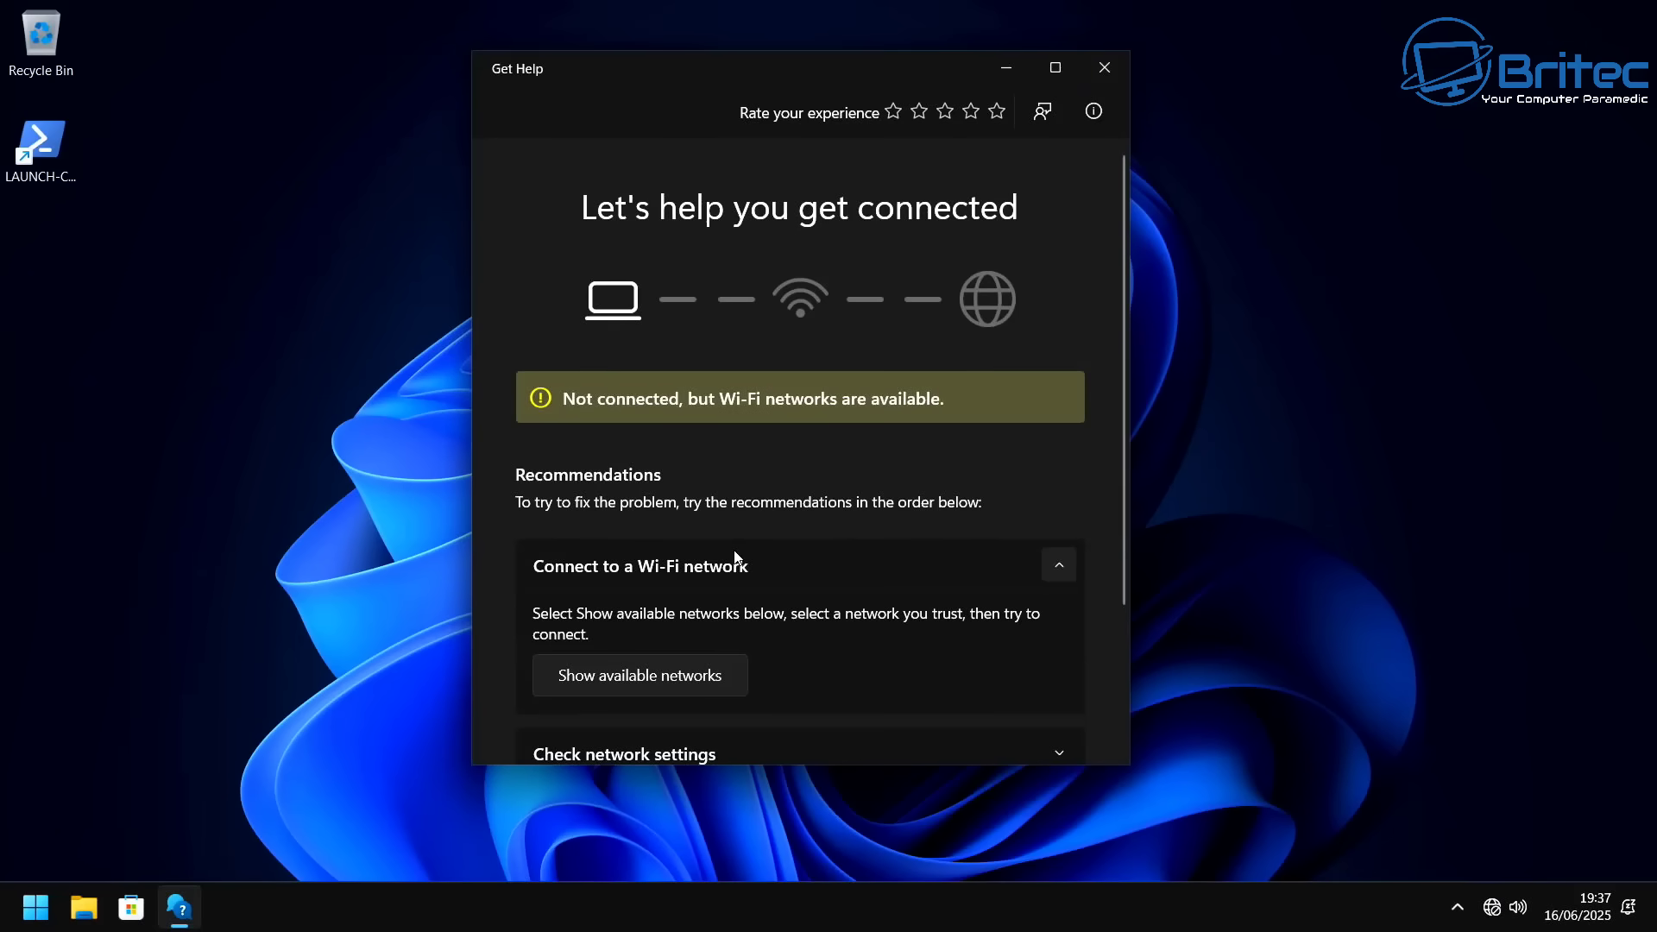
Step: Close the Get Help connection troubleshooter window
click(1120, 55)
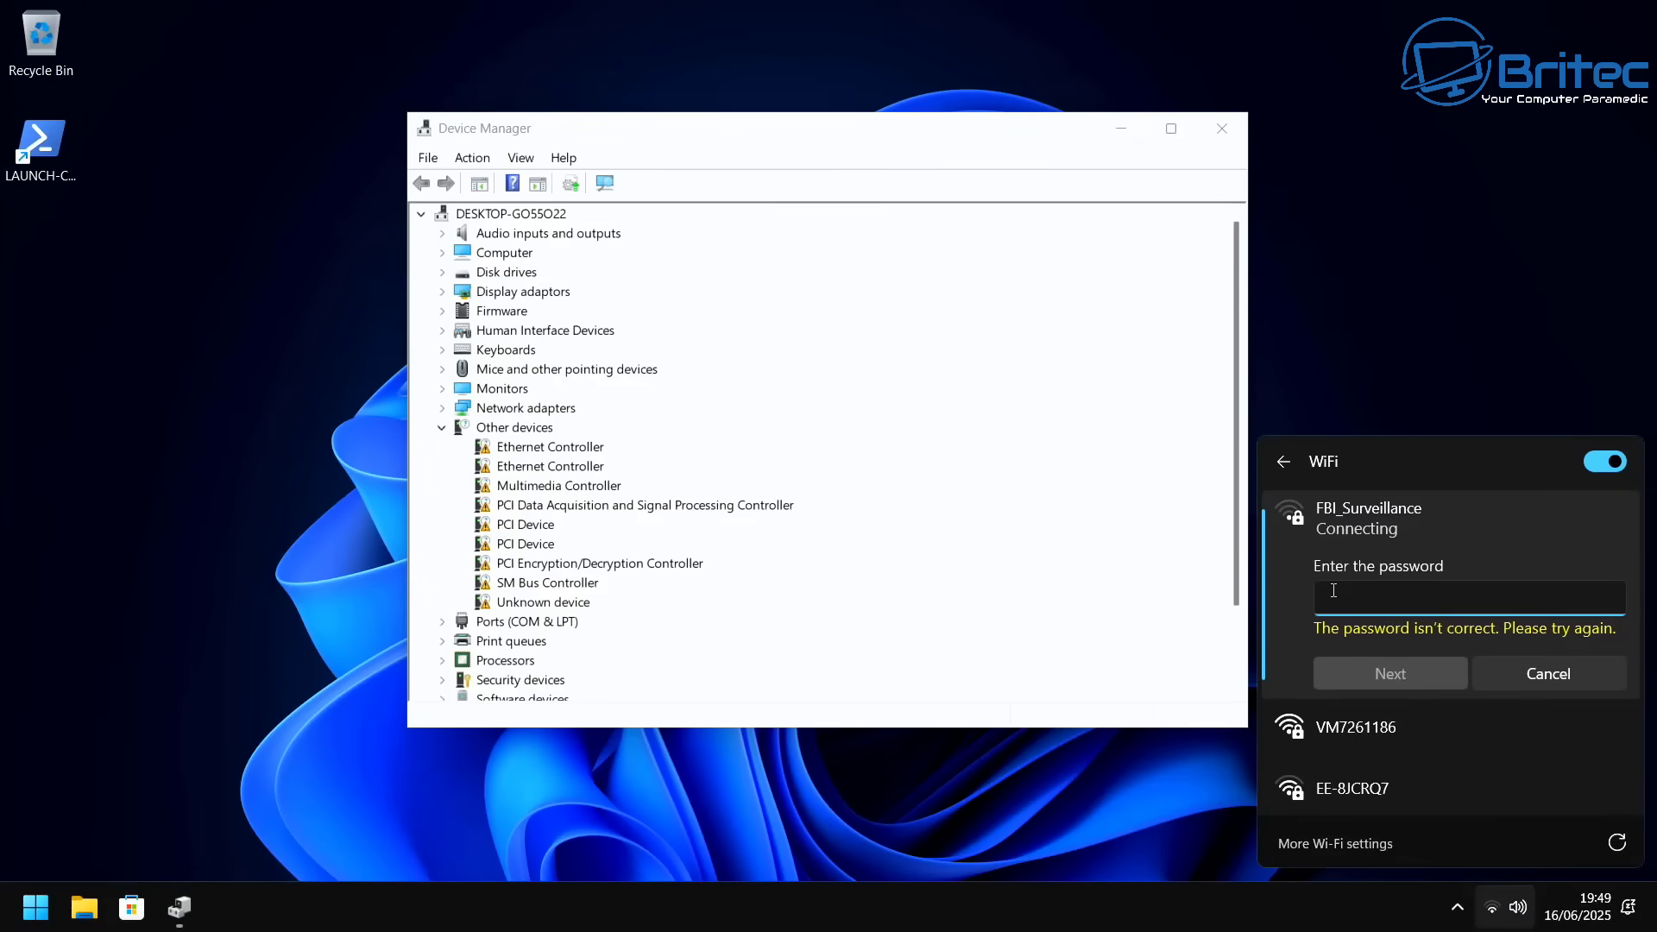
Step: Enter the Wi-Fi network password and connect to the secured network
text(•••••••)
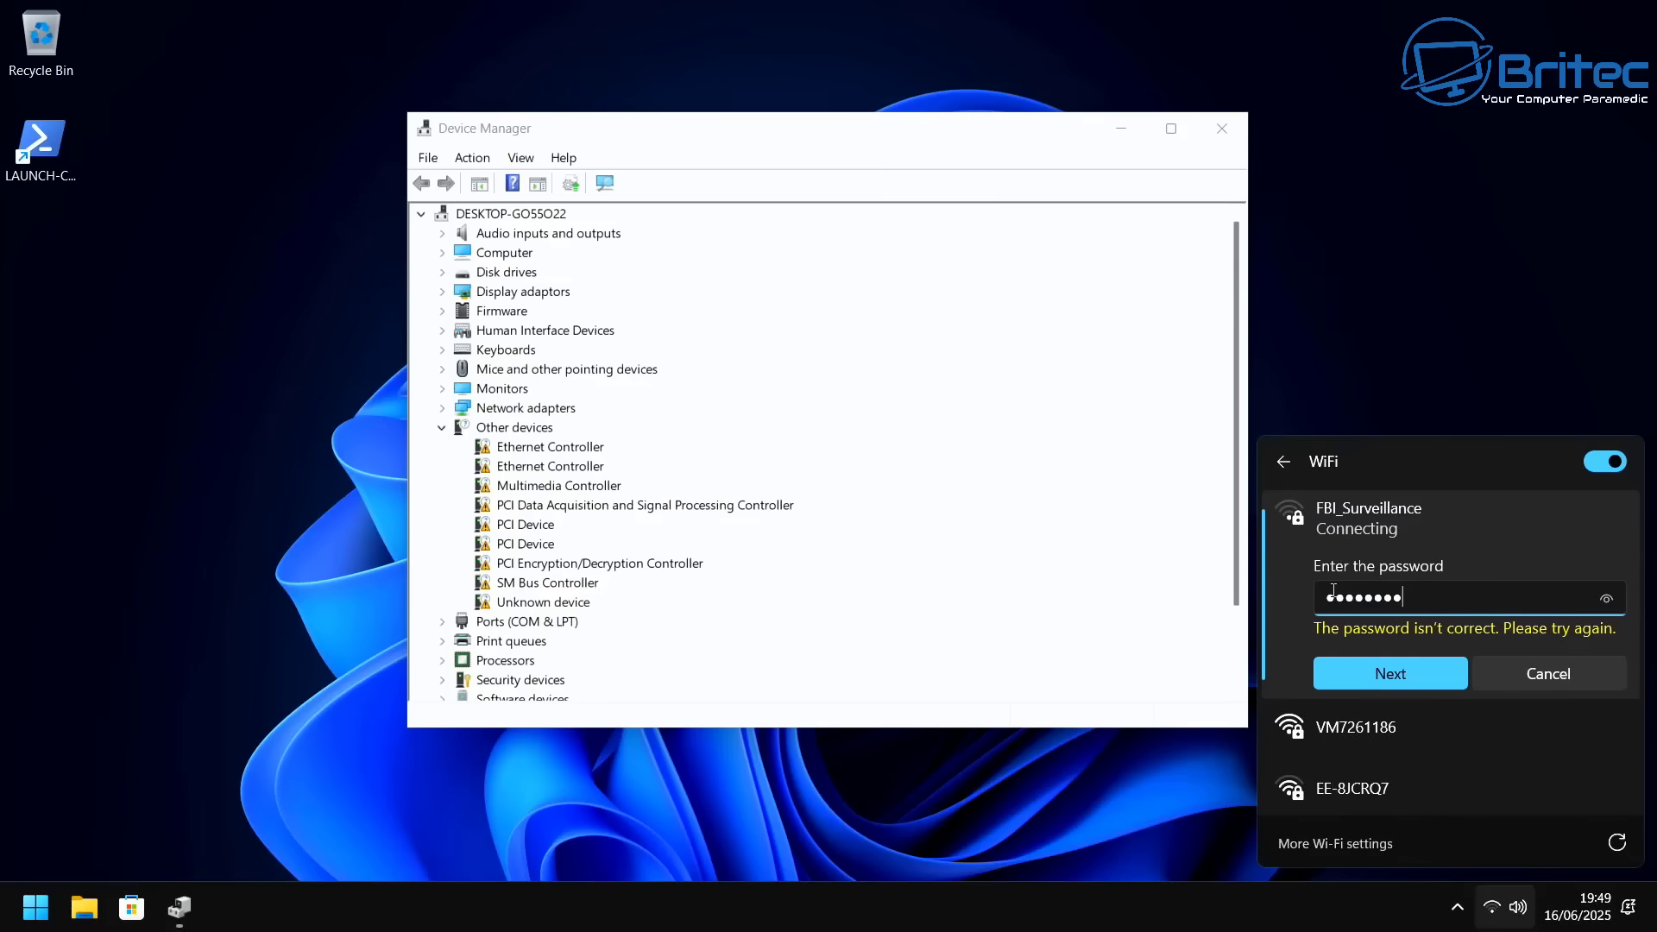
text(***)
click(1360, 676)
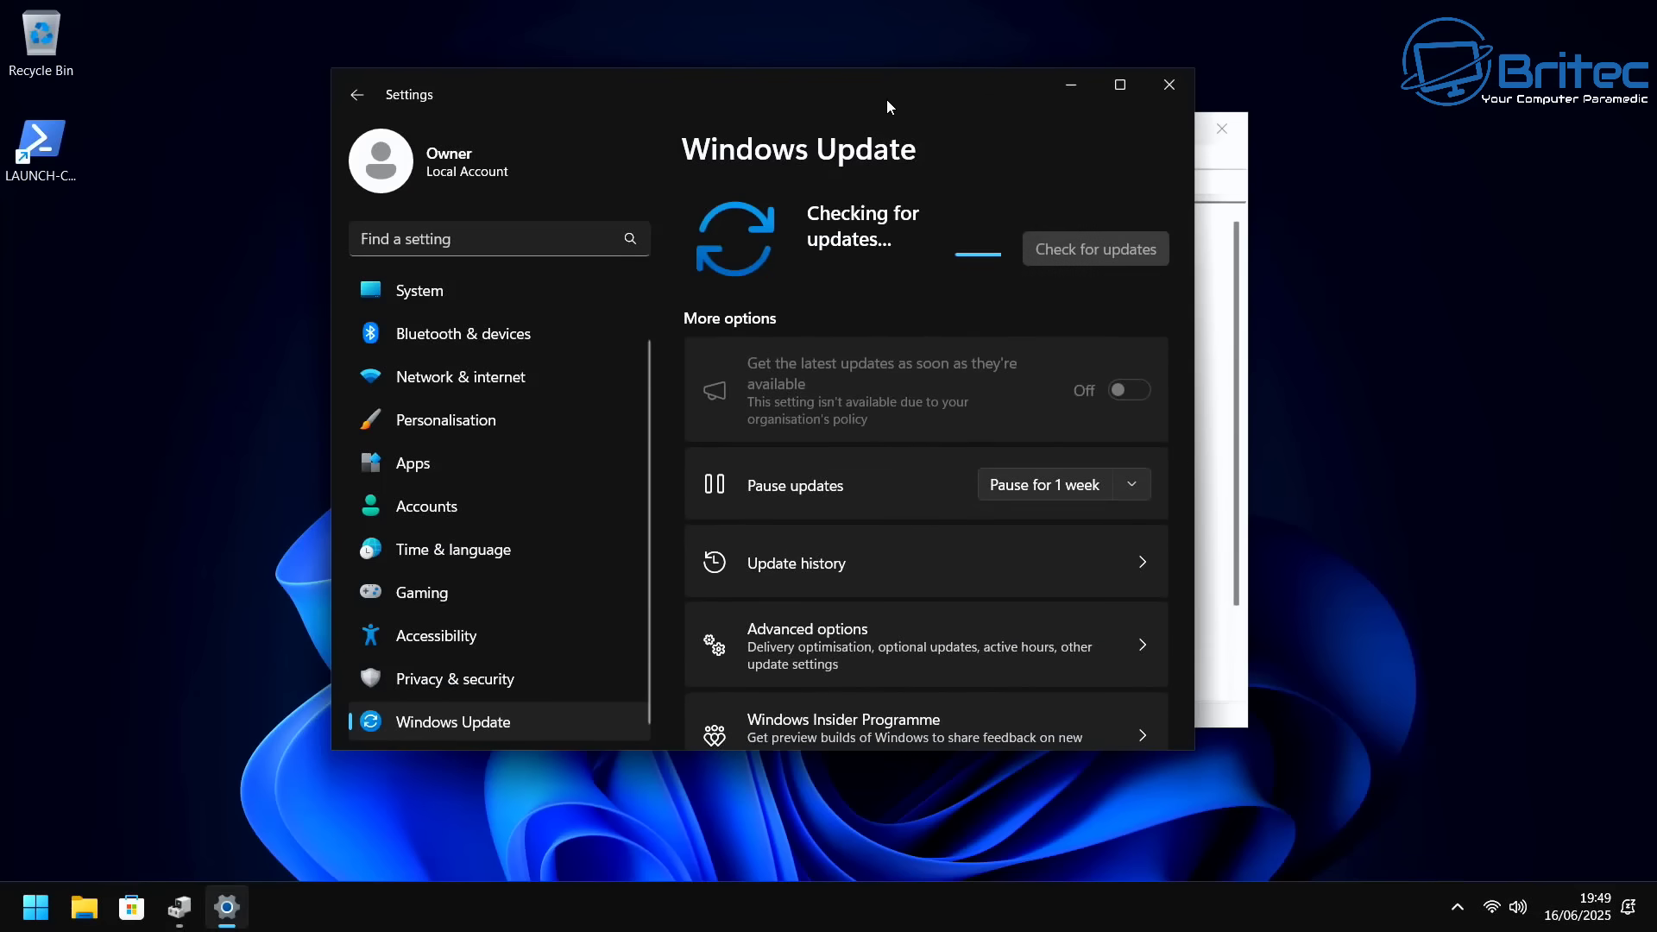
Step: Reposition the Settings window and scroll through the Windows, .NET and driver updates being installed
drag(877, 85, 944, 107)
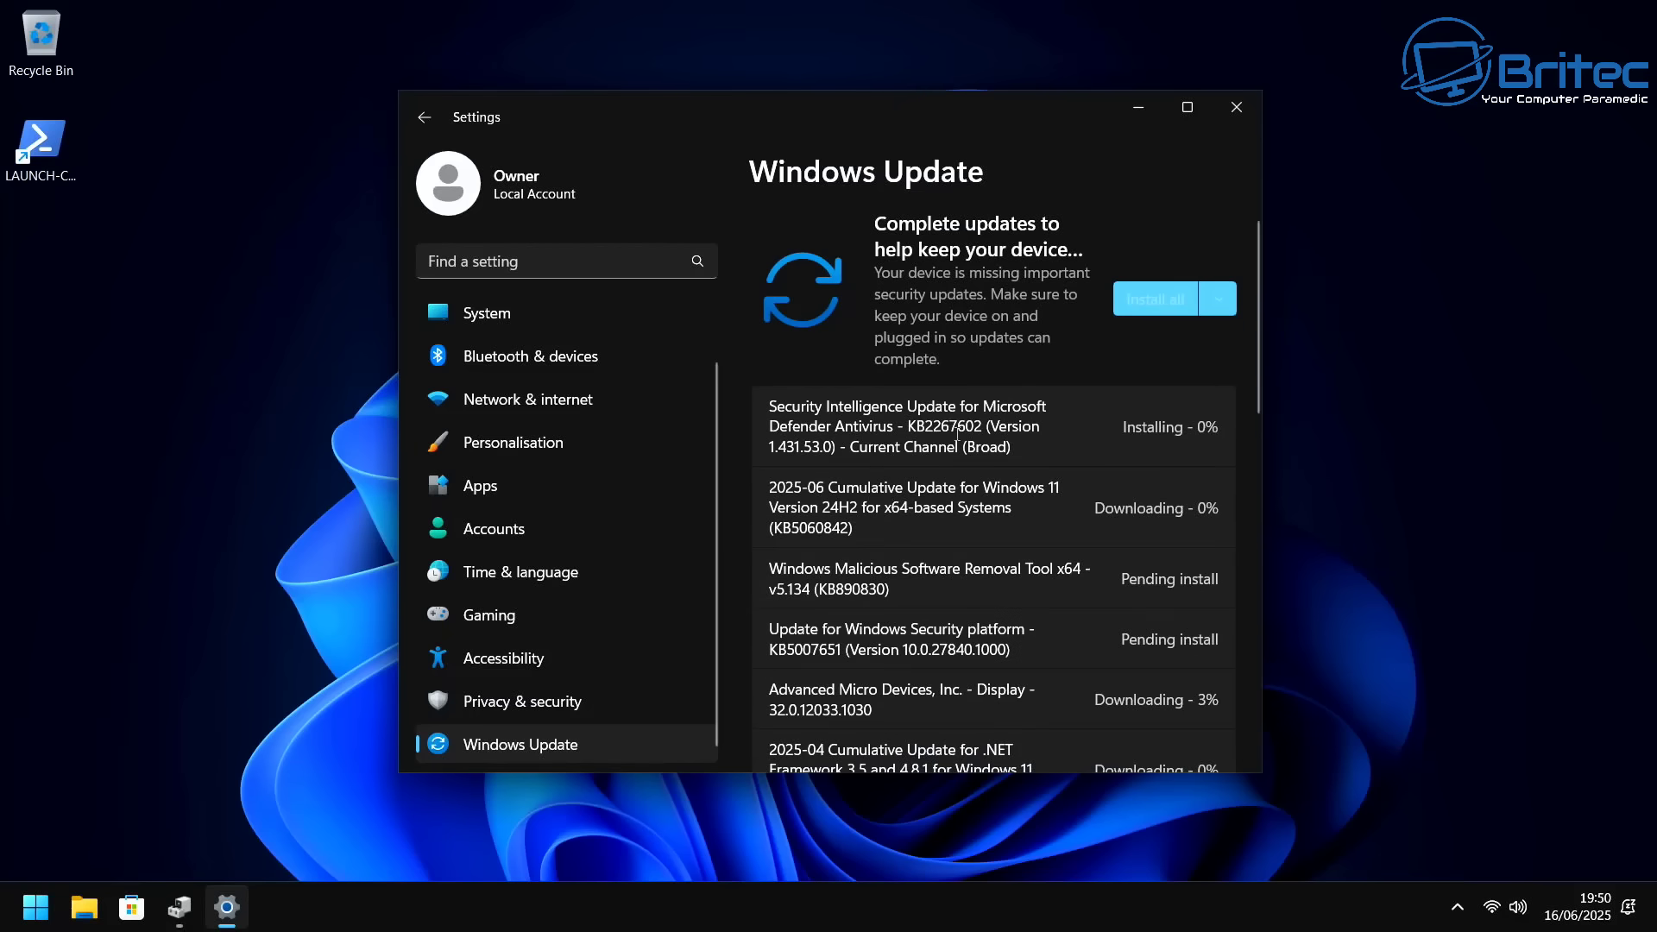
scroll(1050, 483, down, 3)
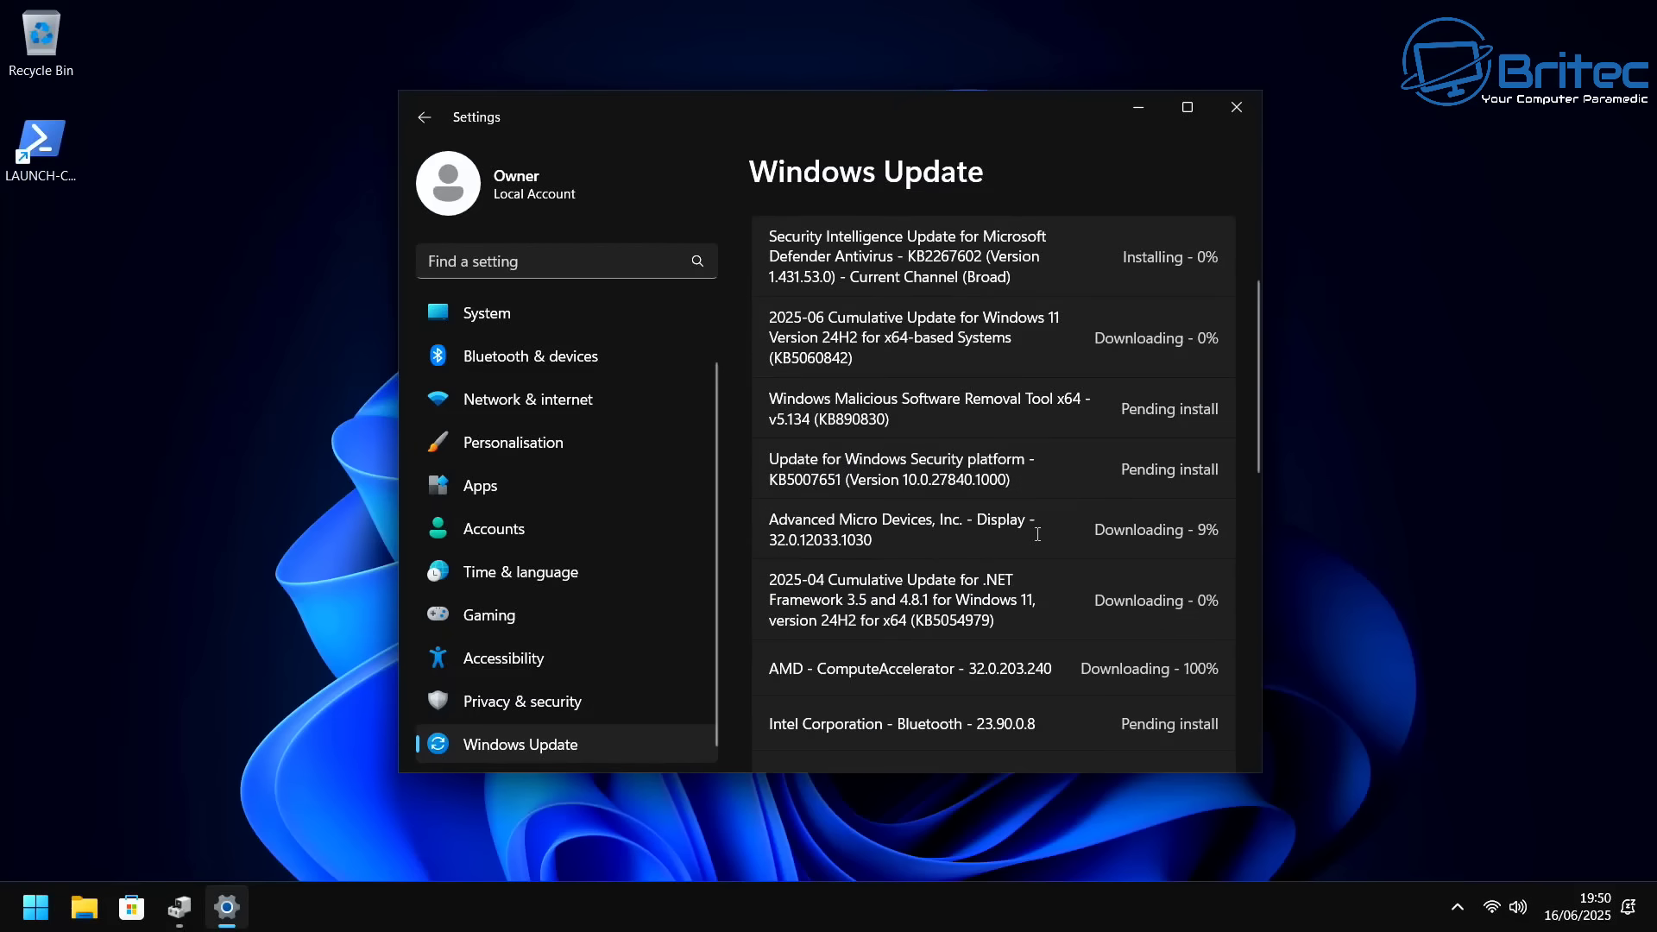
scroll(1036, 536, down, 2)
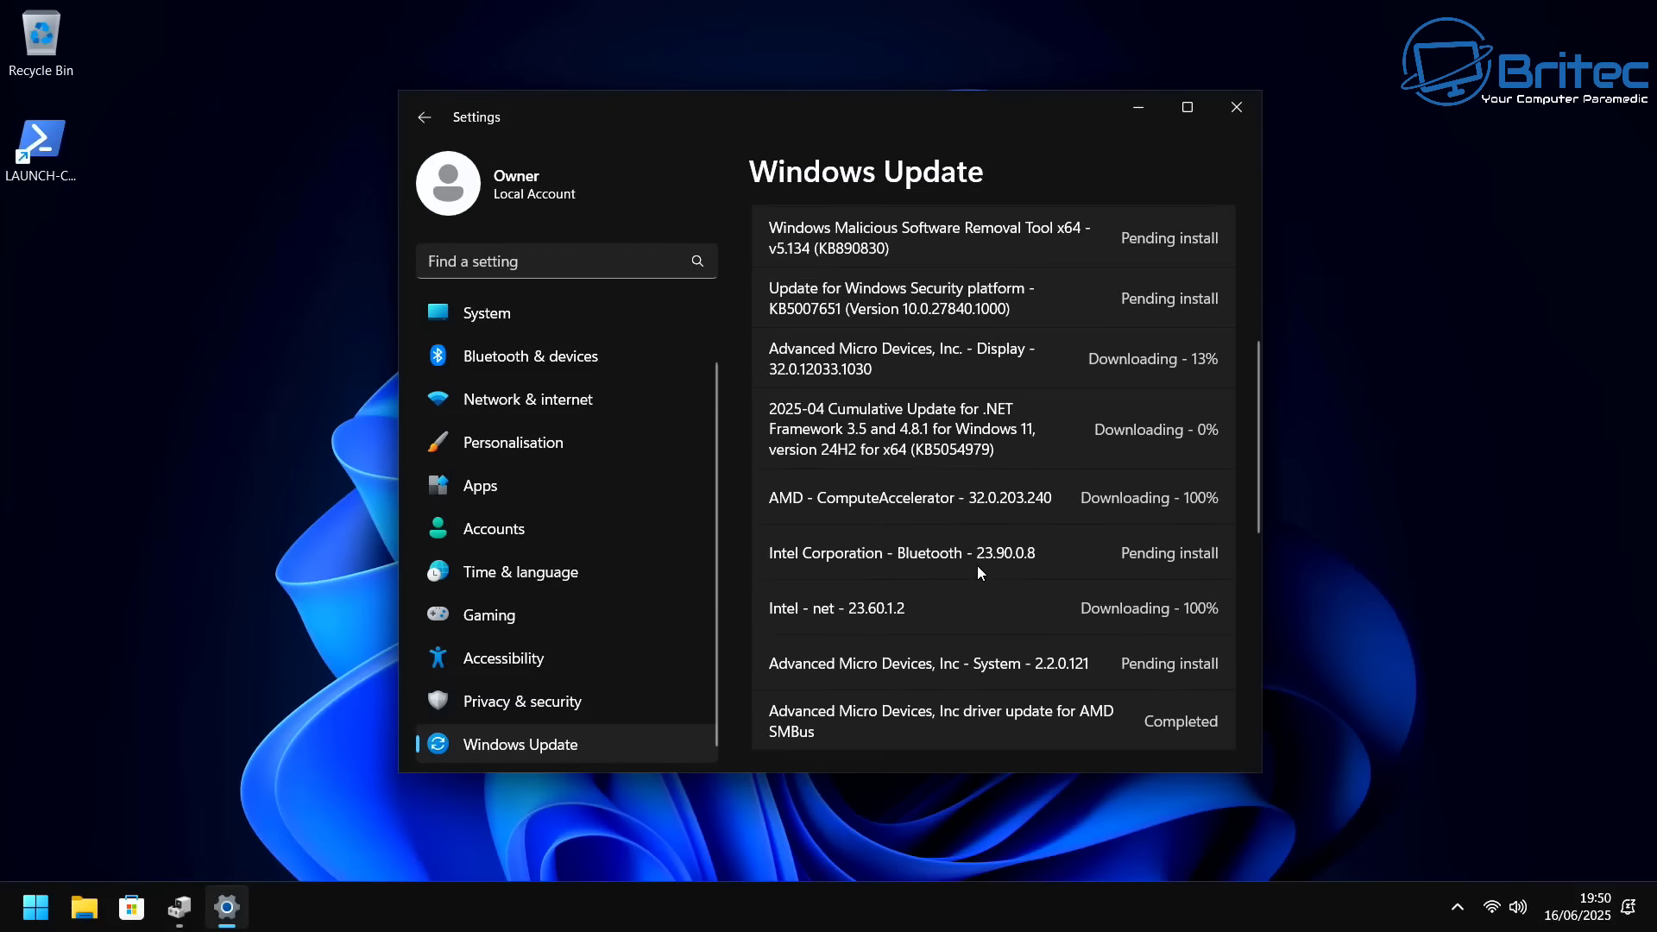
scroll(978, 567, down, 2)
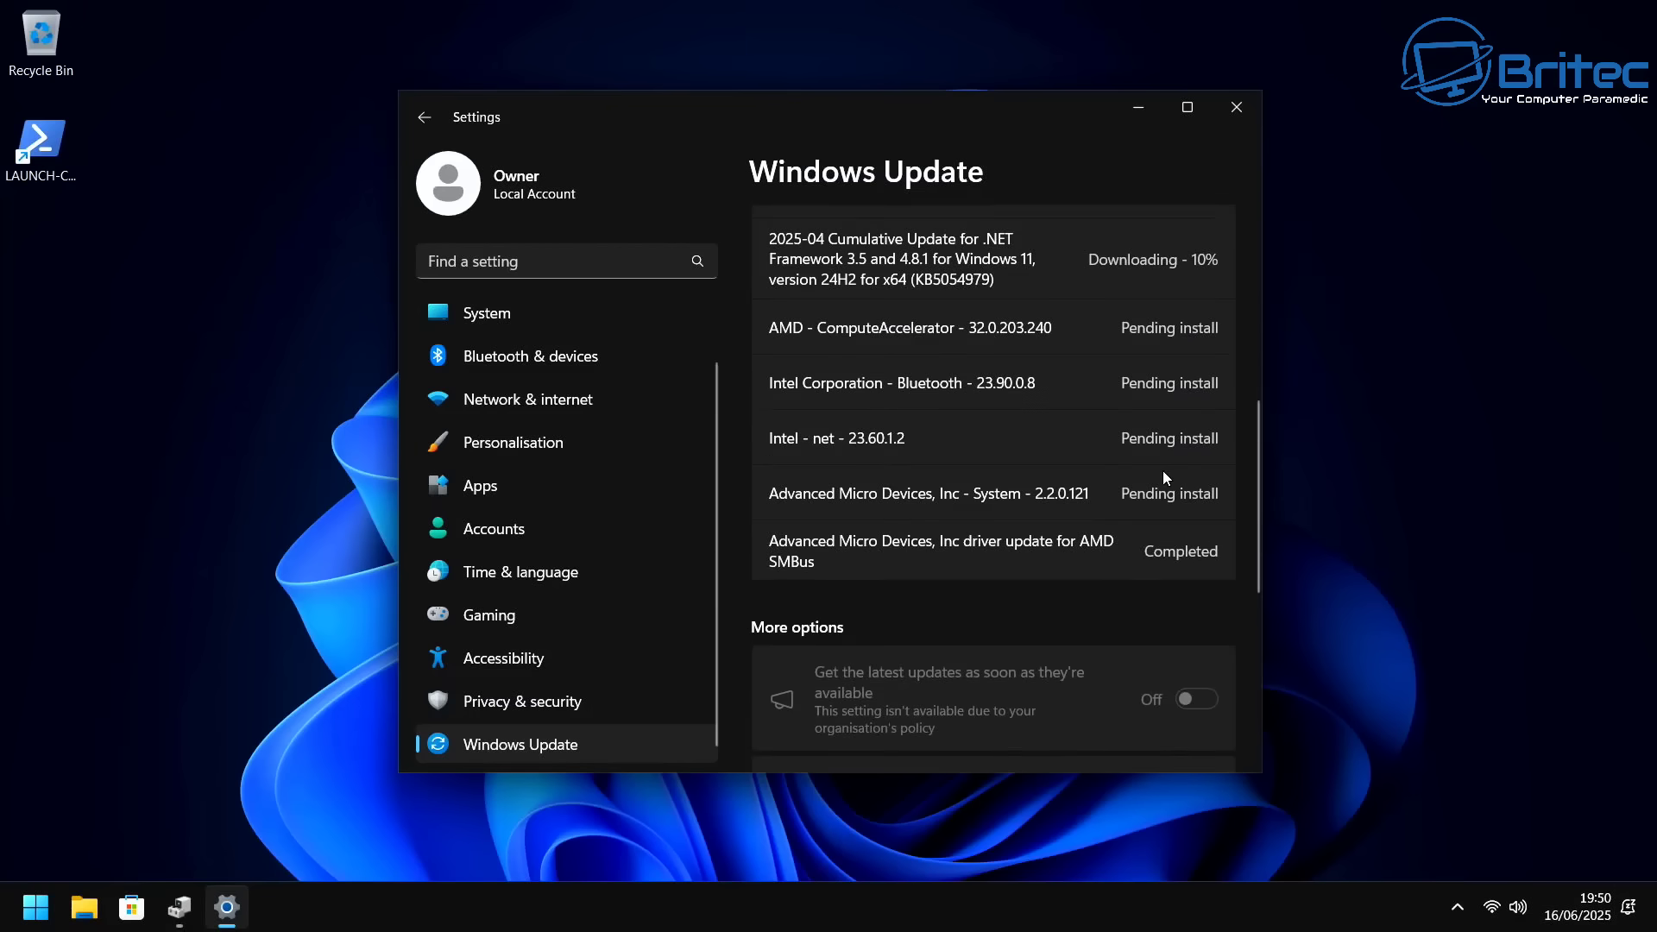
scroll(1136, 490, down, 2)
scroll(1105, 558, up, 8)
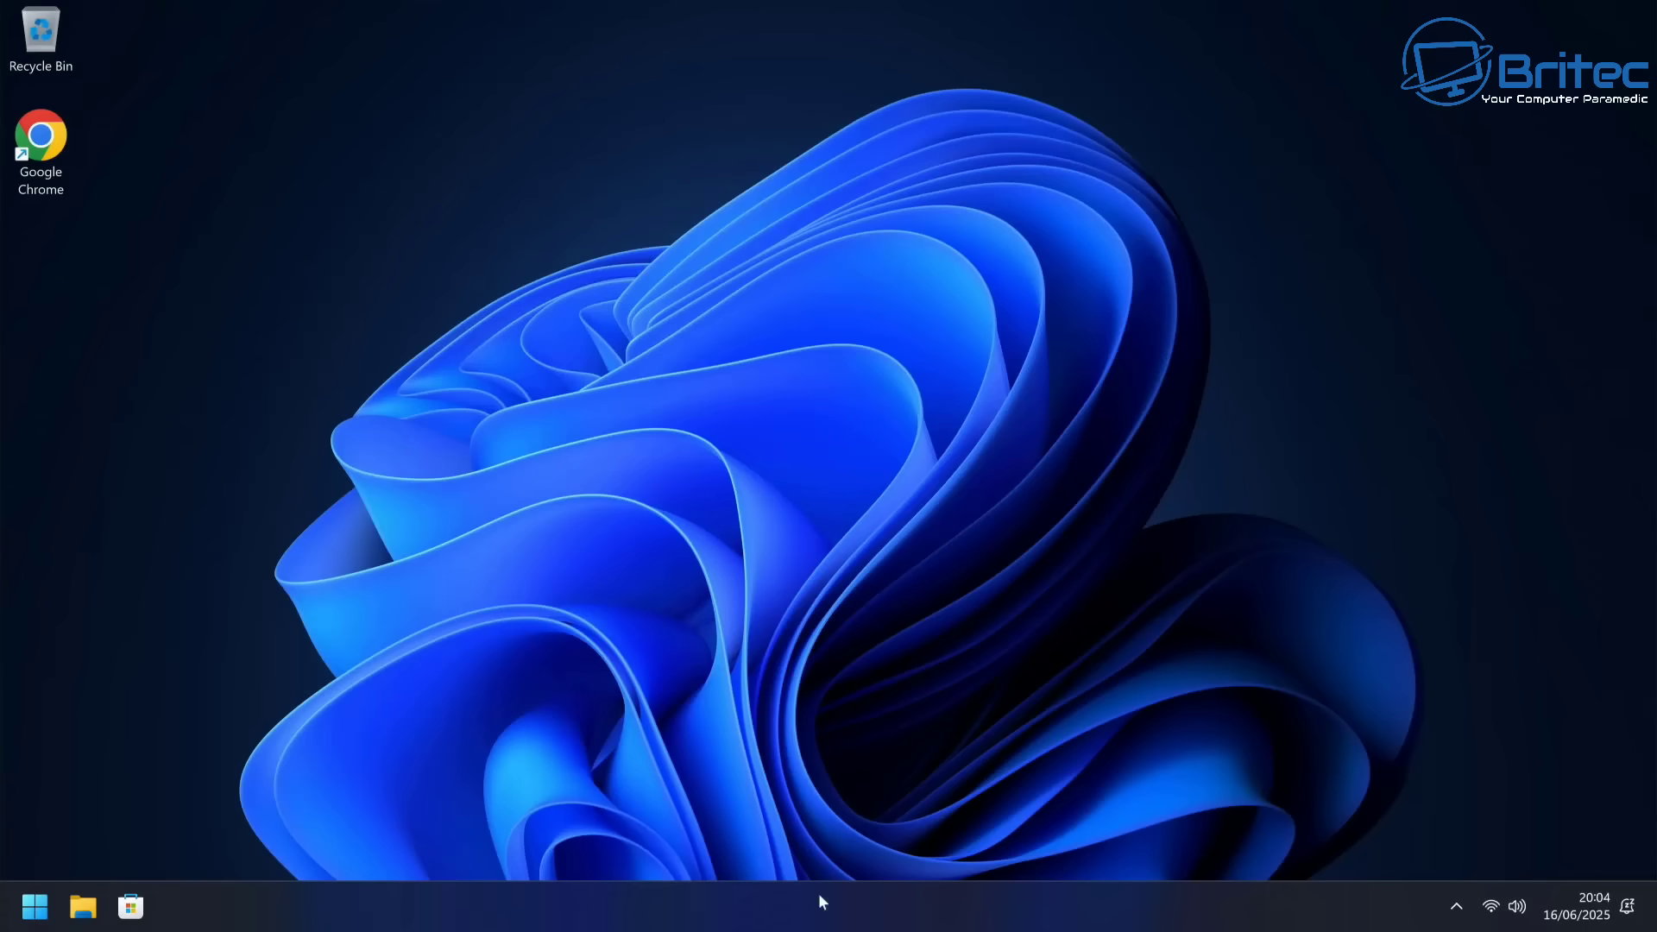
Step: In Device Manager, scan for hardware changes on both Ethernet Controllers under Other devices
right_click(36, 917)
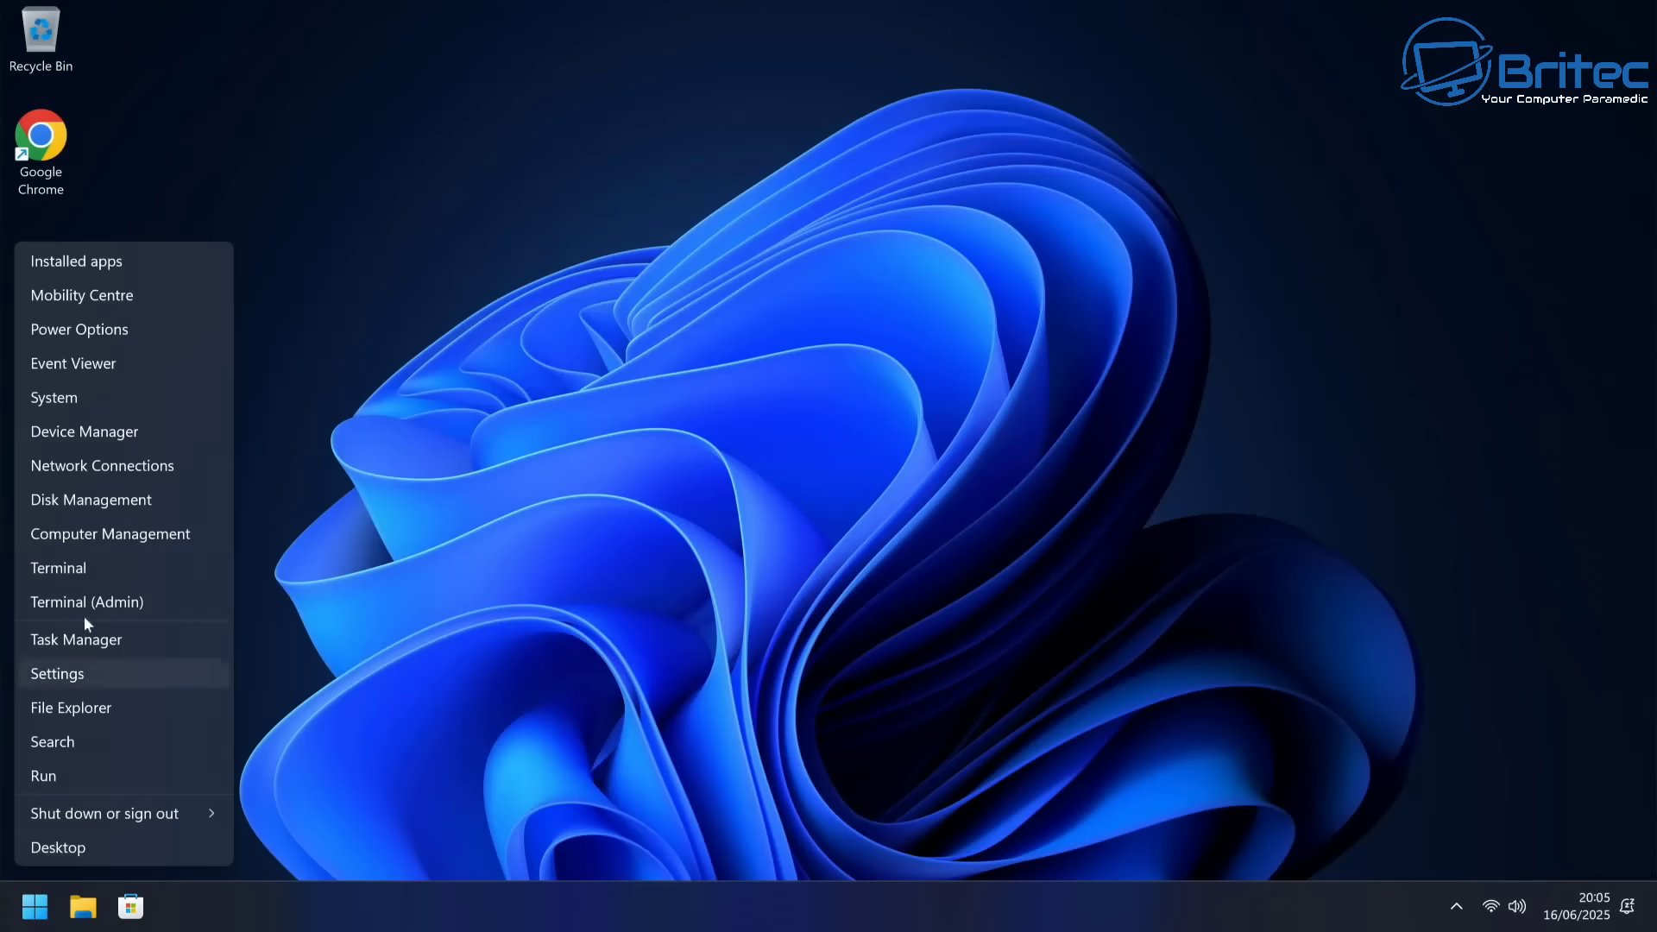
click(85, 420)
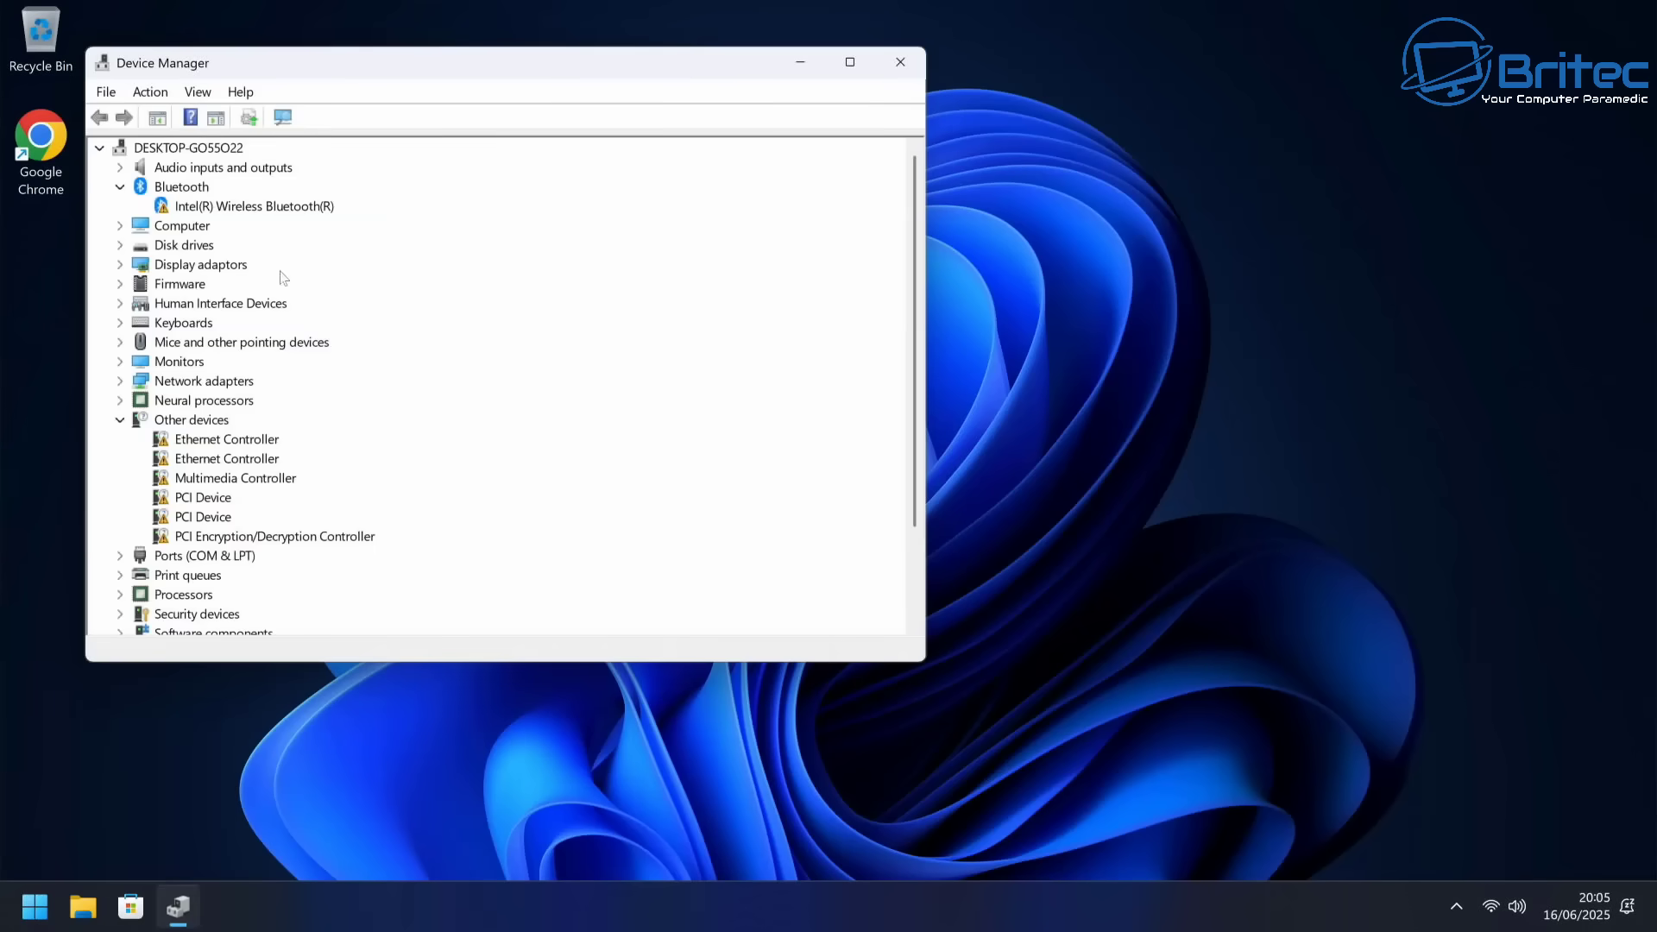
right_click(261, 442)
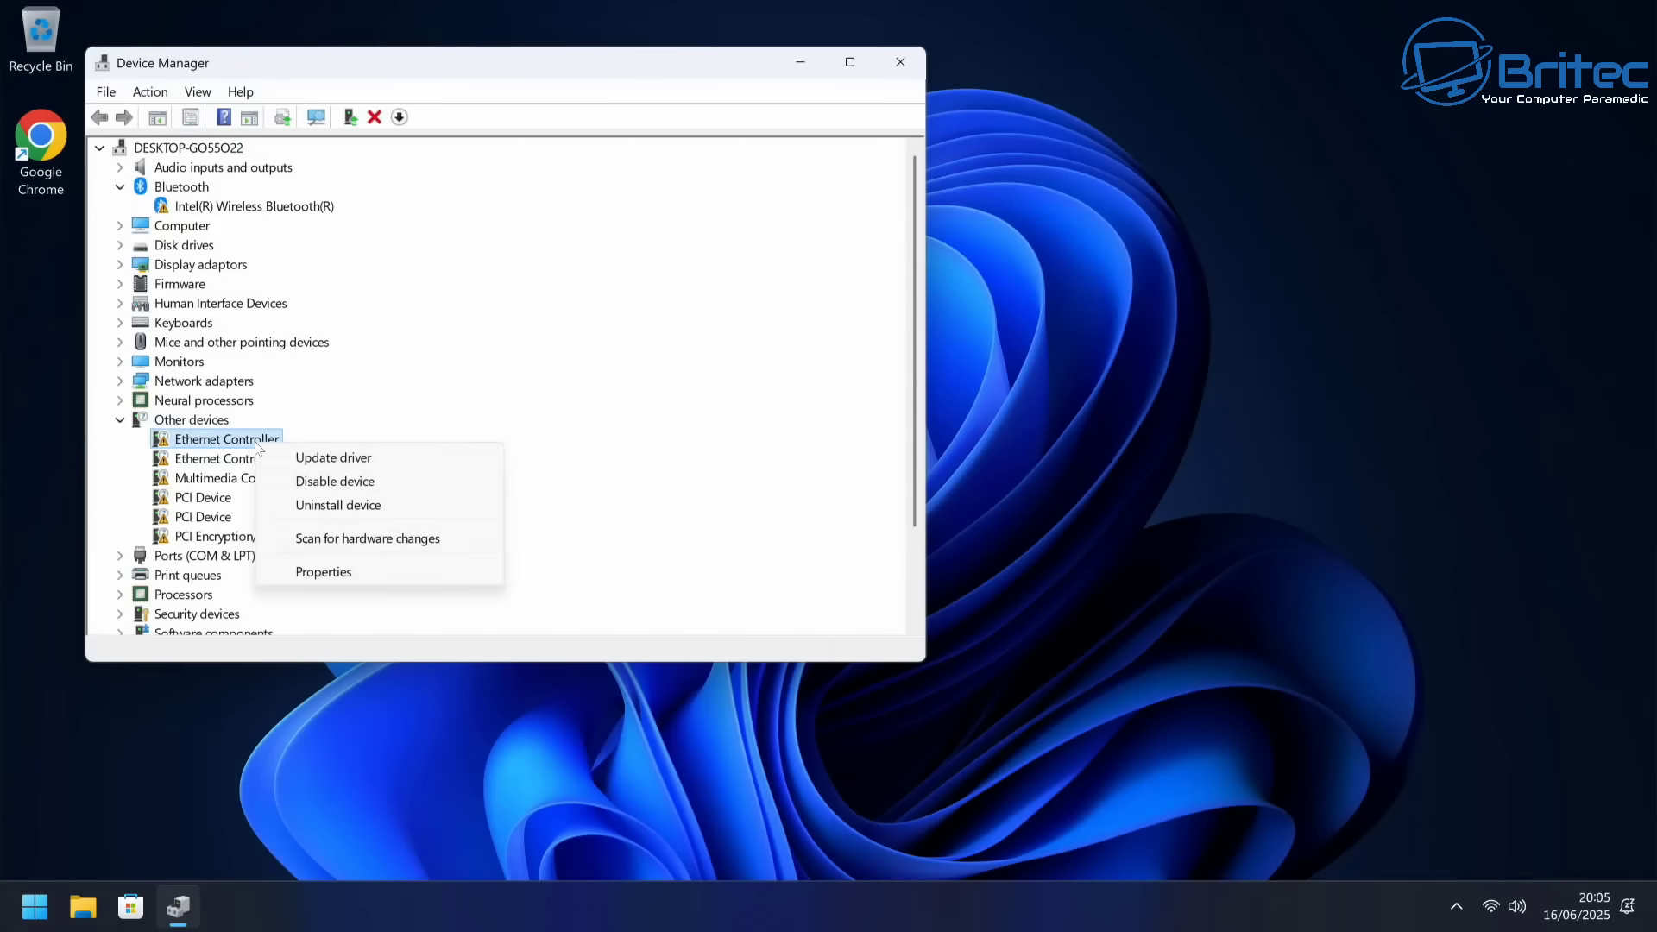
click(389, 536)
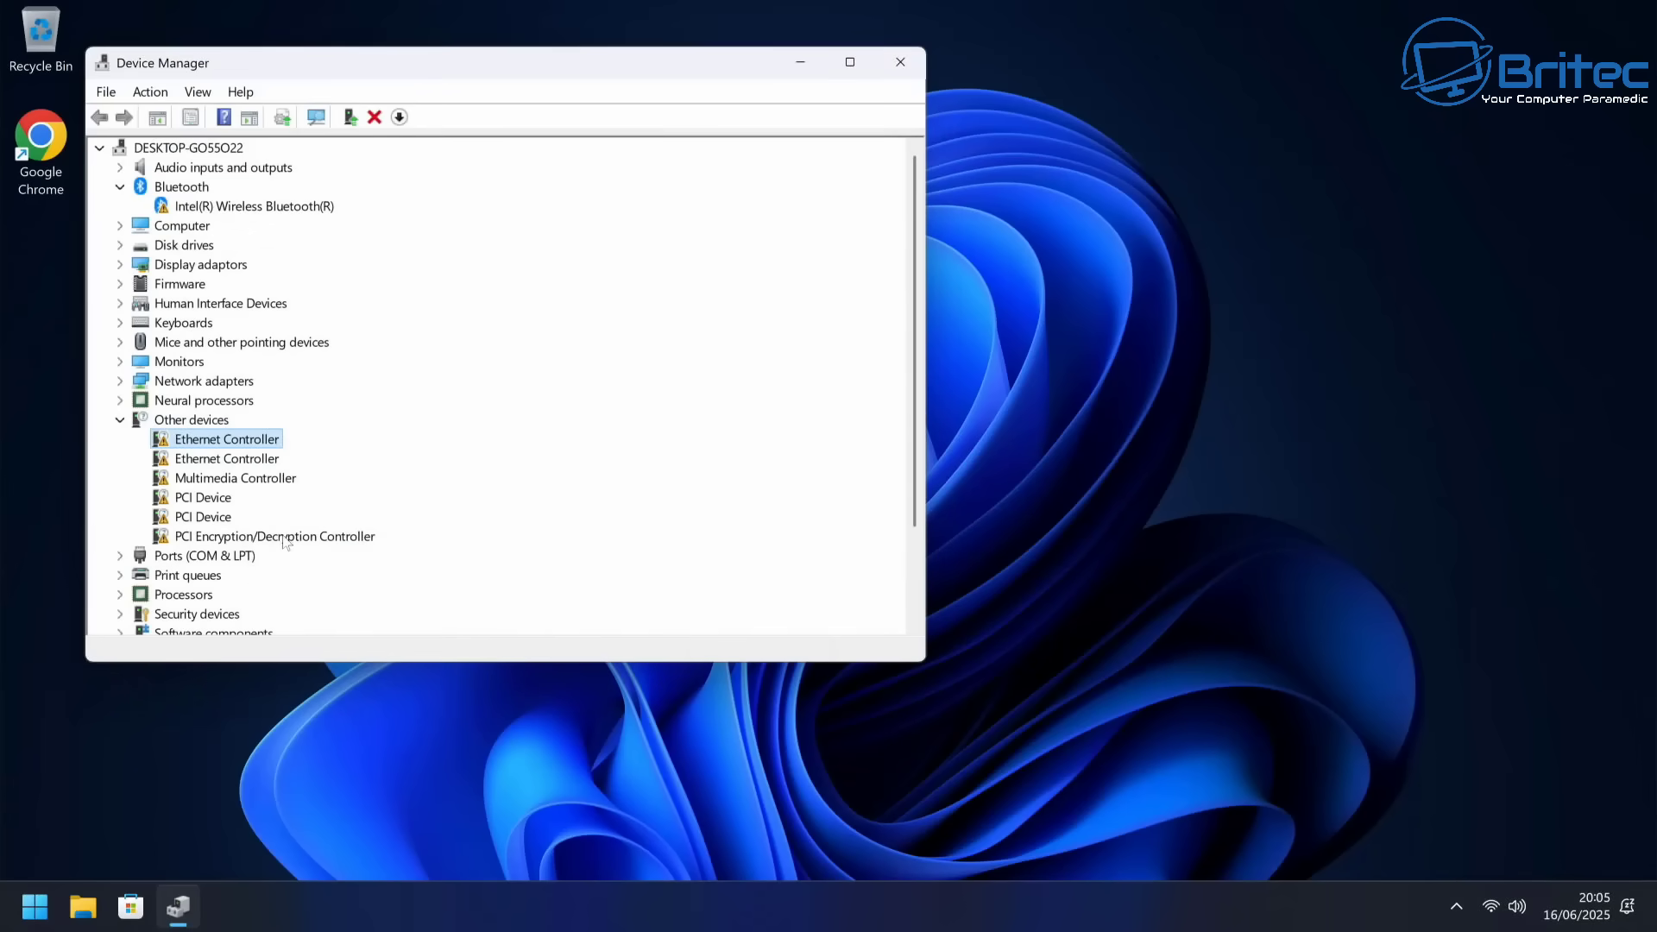
right_click(249, 462)
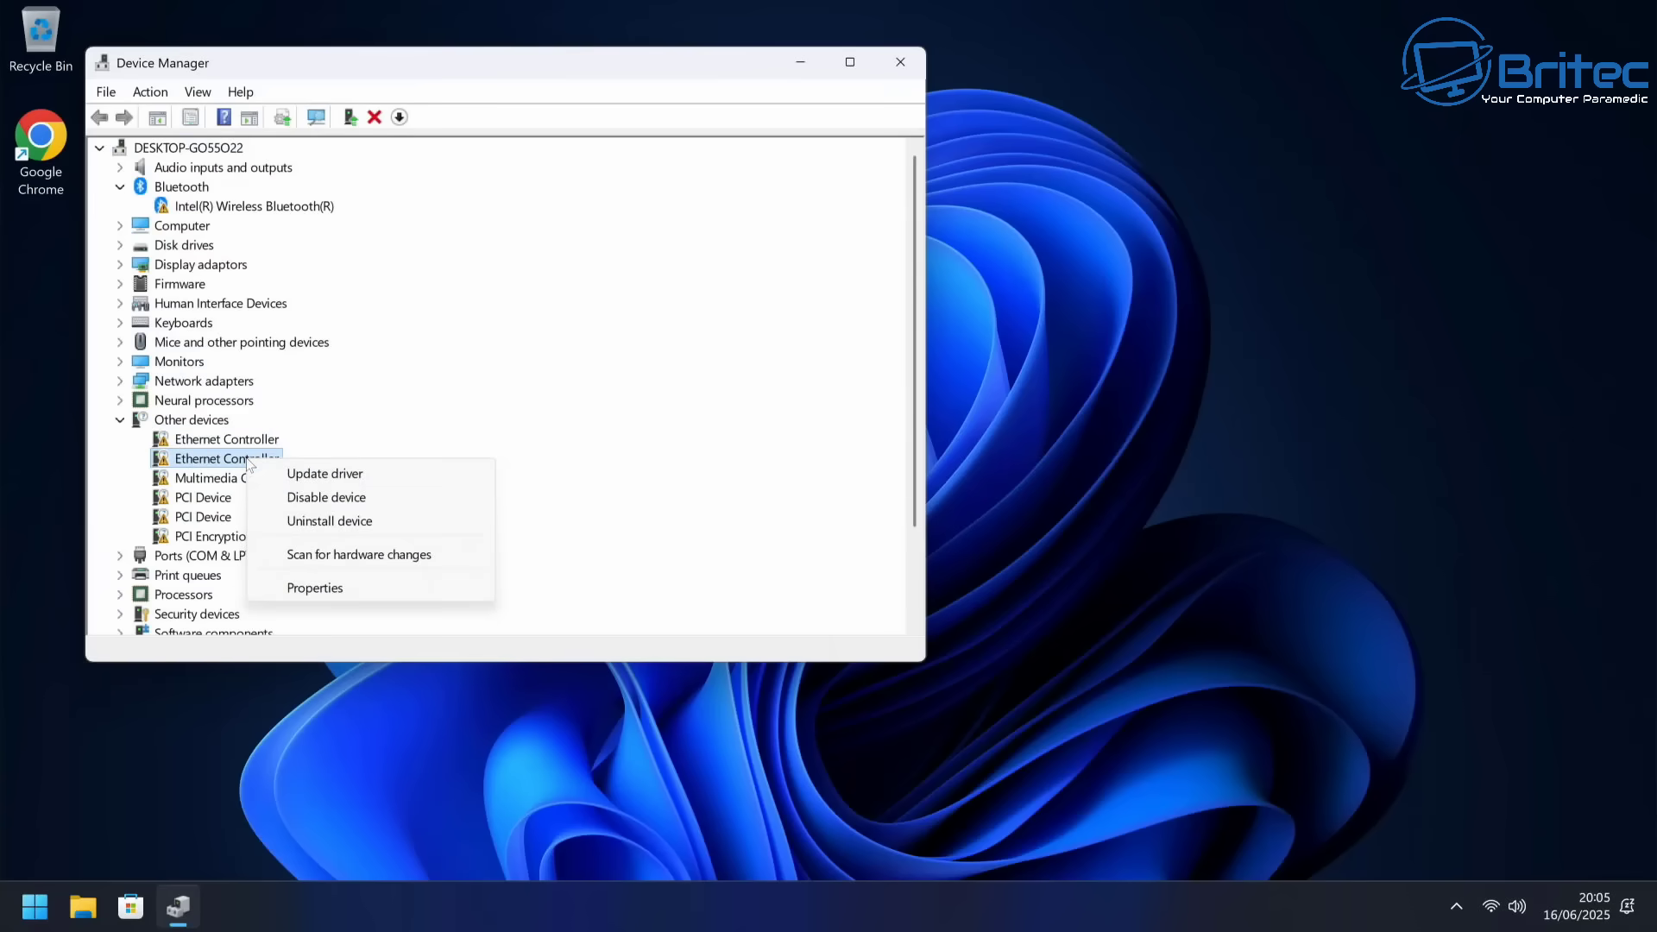
click(324, 555)
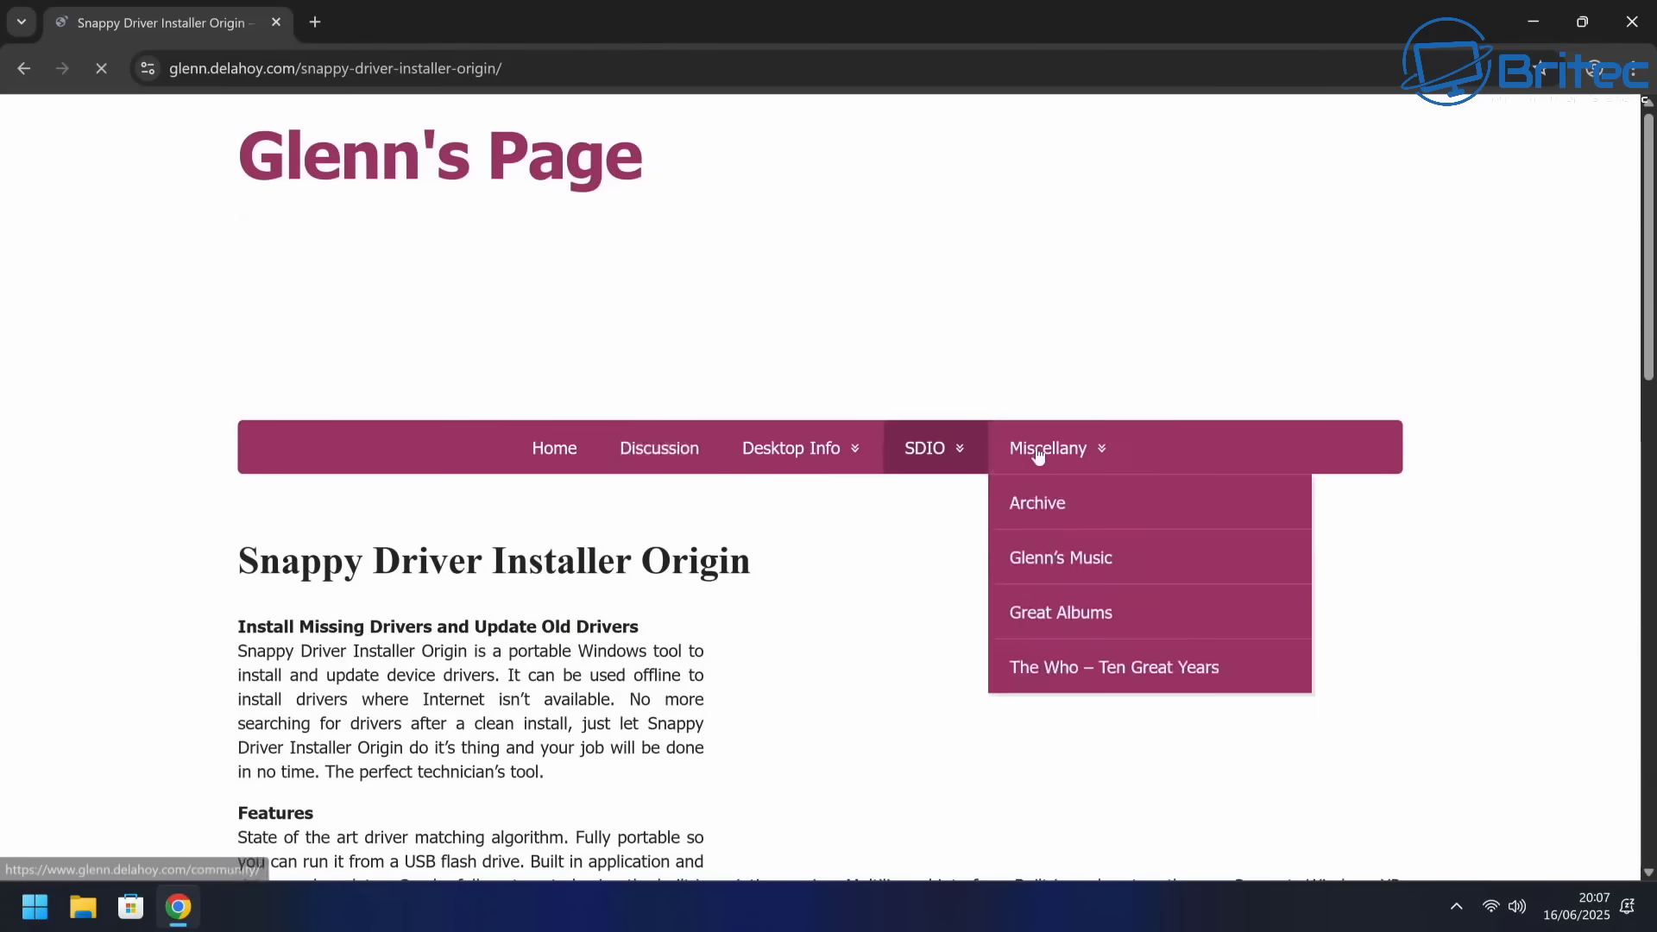
Step: Download Snappy Driver Installer Origin 1.15.4 (SDIO_1.15.4.815.zip) from the Download Application table
scroll(1153, 389, down, 5)
scroll(1090, 426, down, 6)
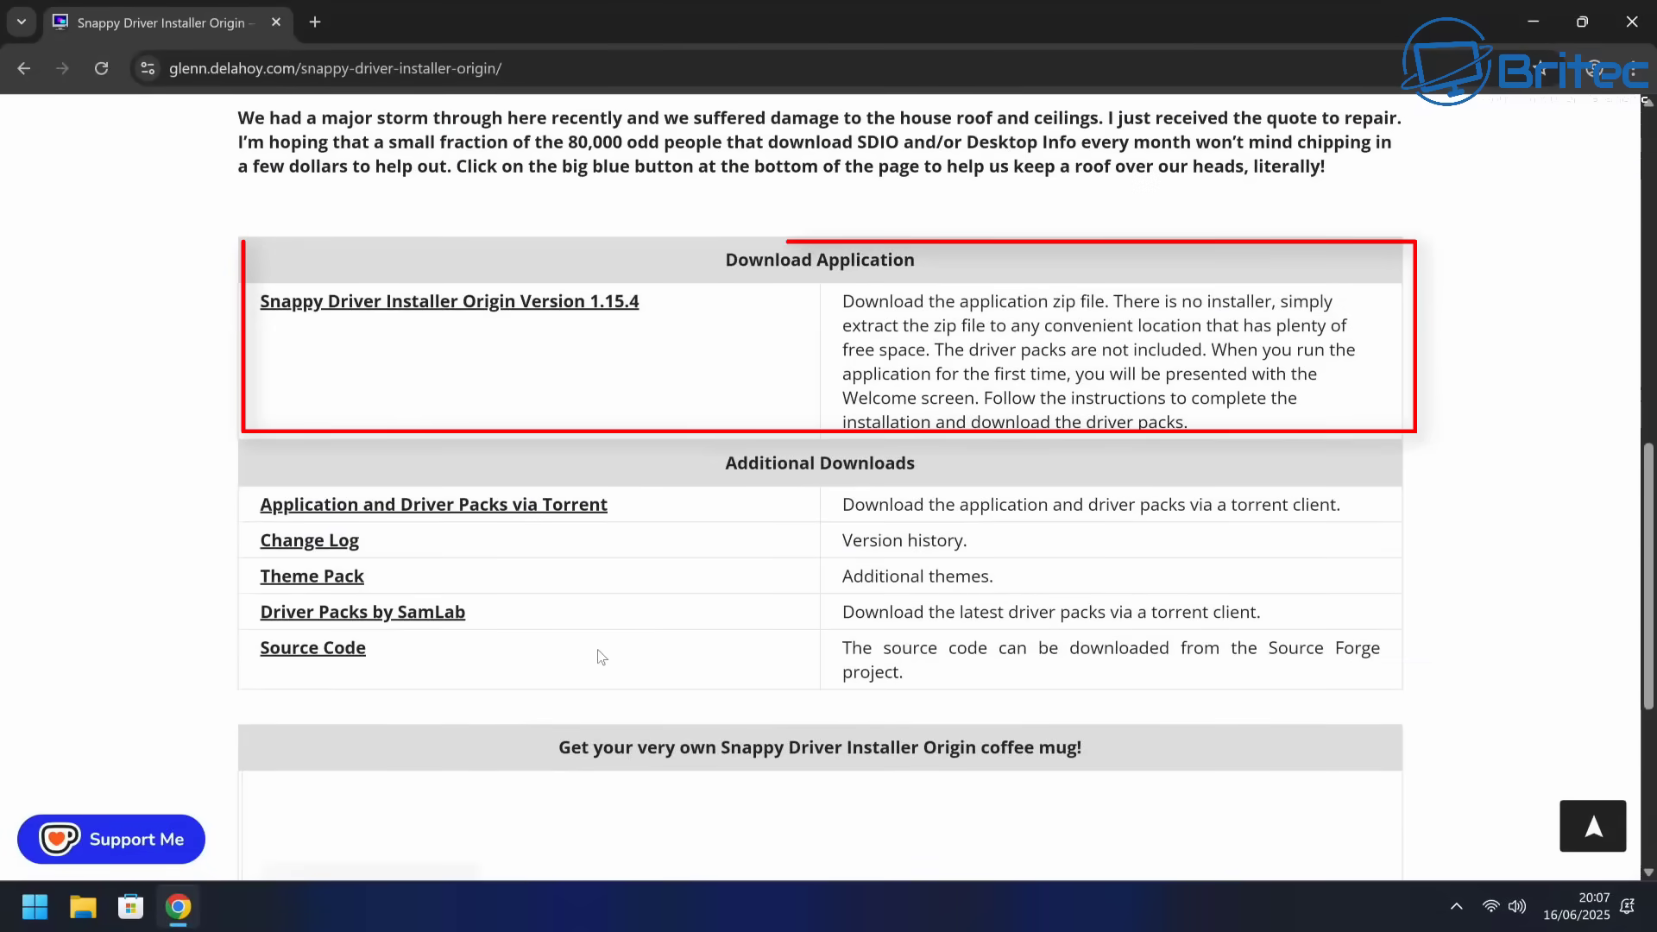
click(587, 311)
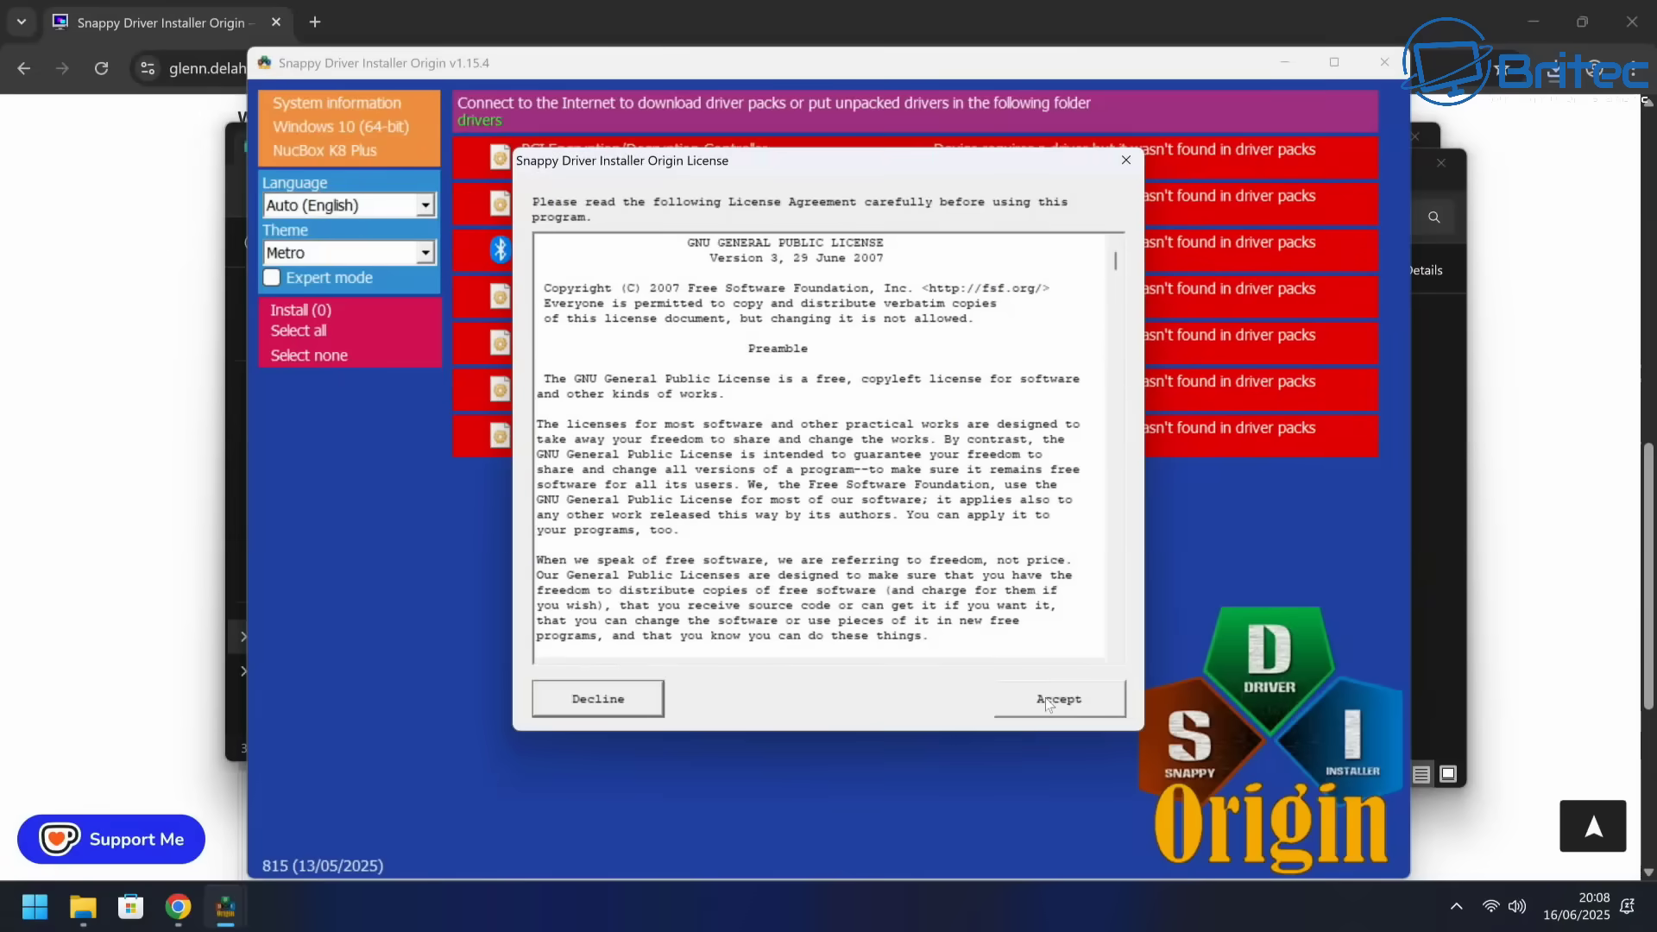
Step: Accept the SDIO licence, deny firewall access, close Chrome and the other window, then download indexes only
click(1046, 697)
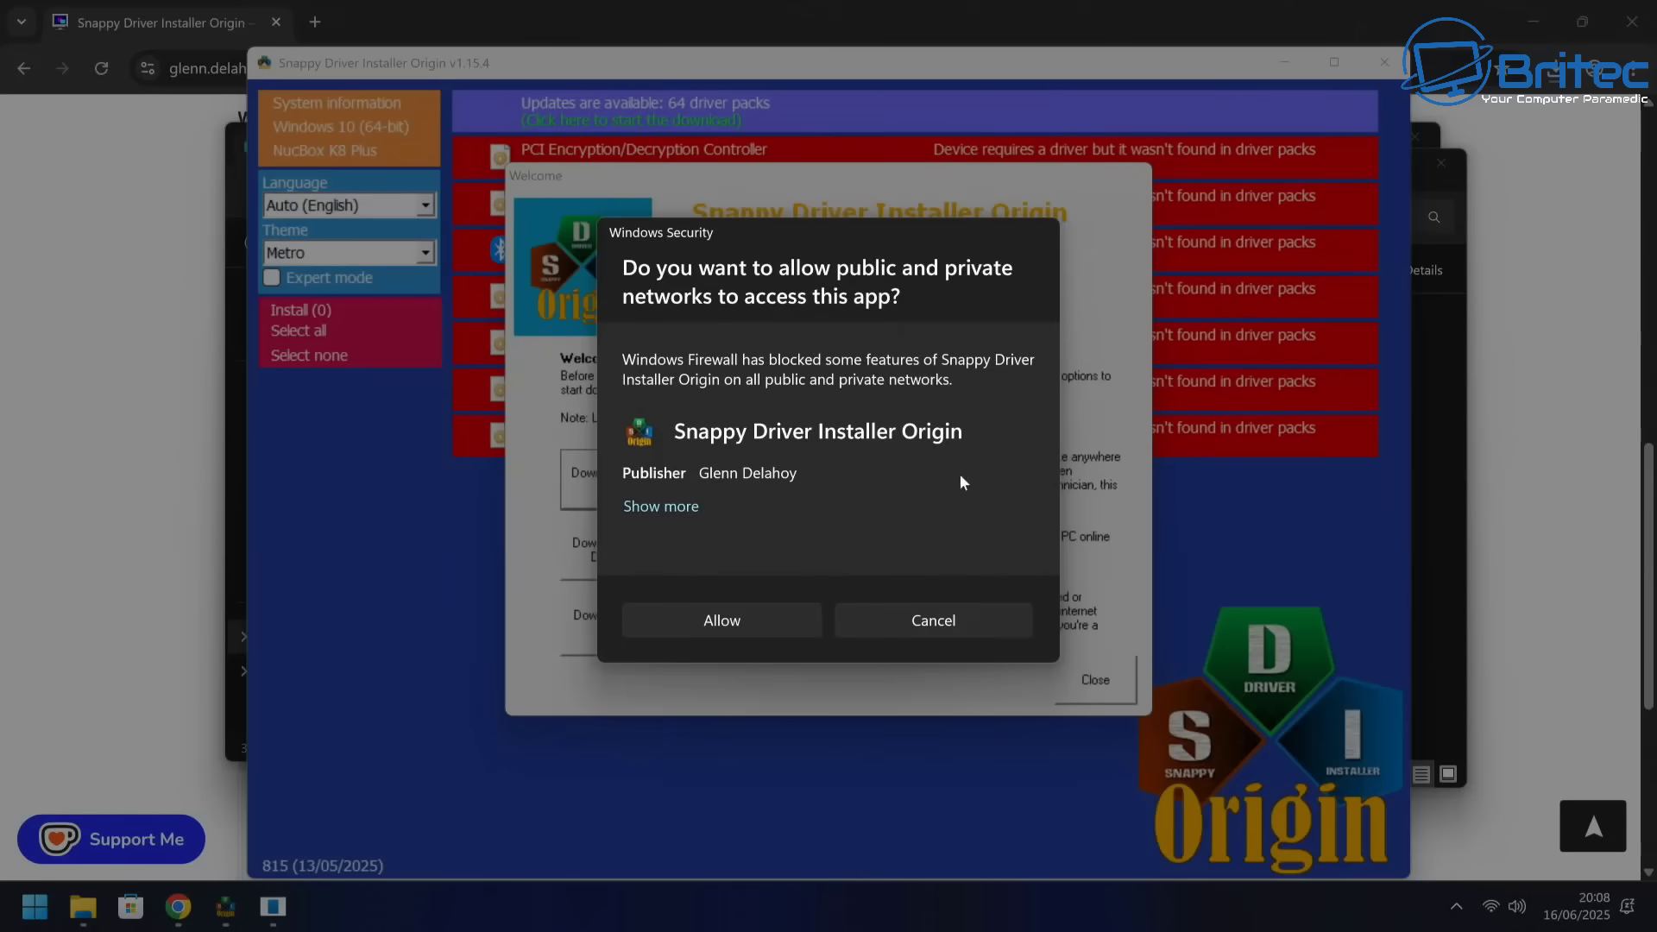
click(932, 626)
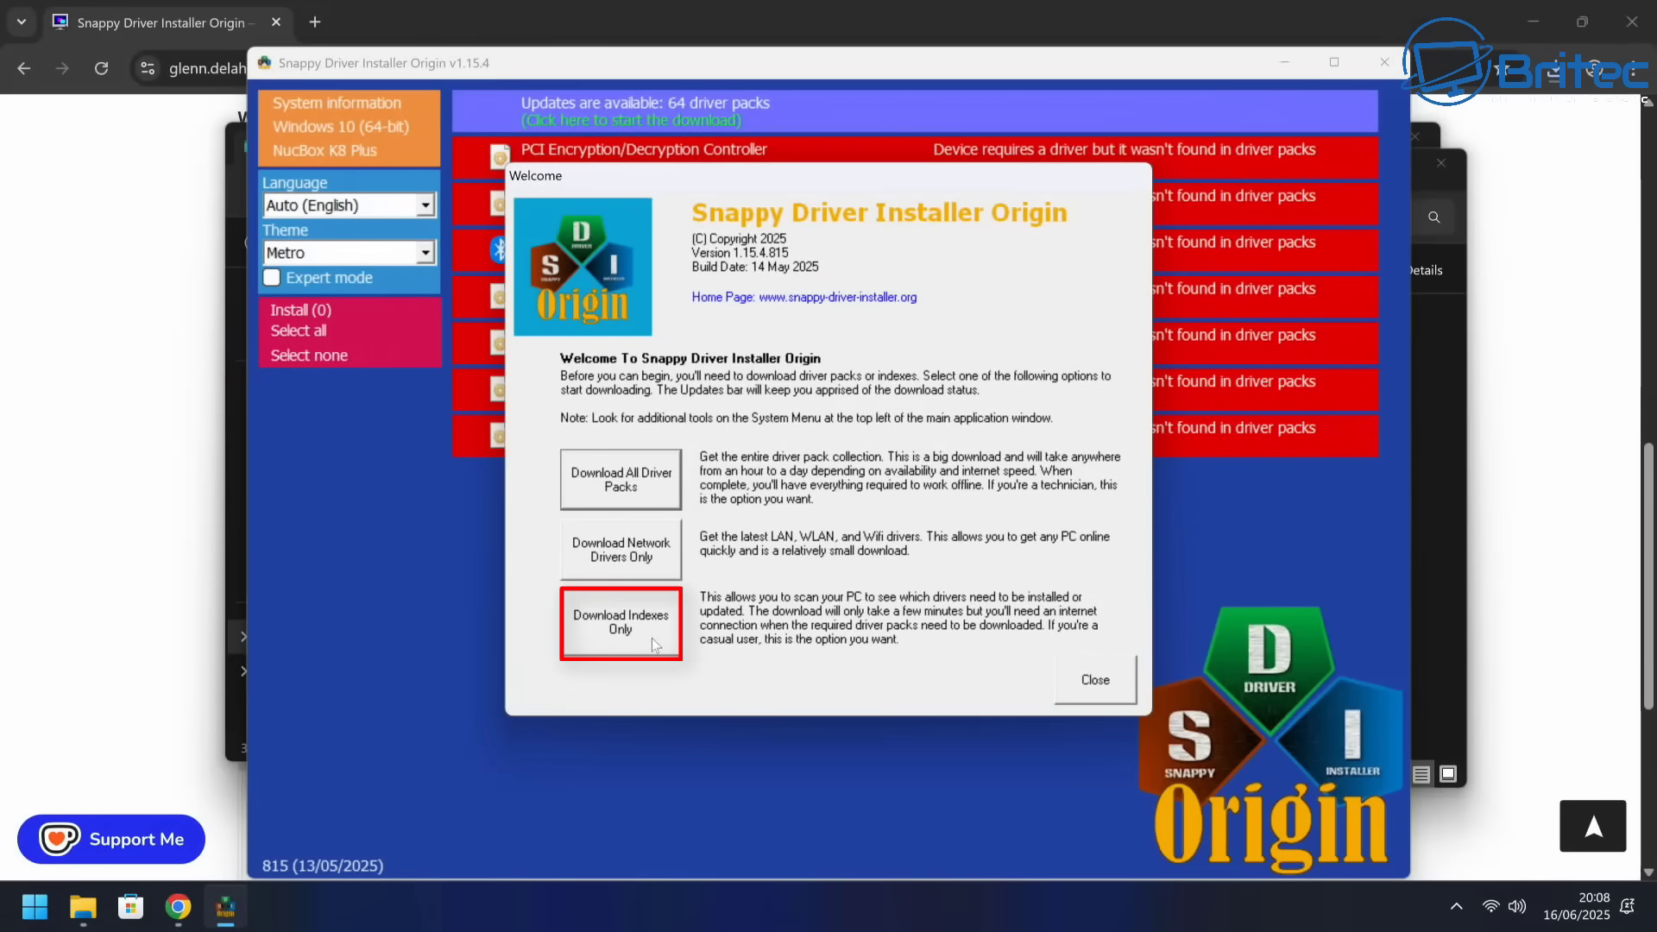
click(1631, 22)
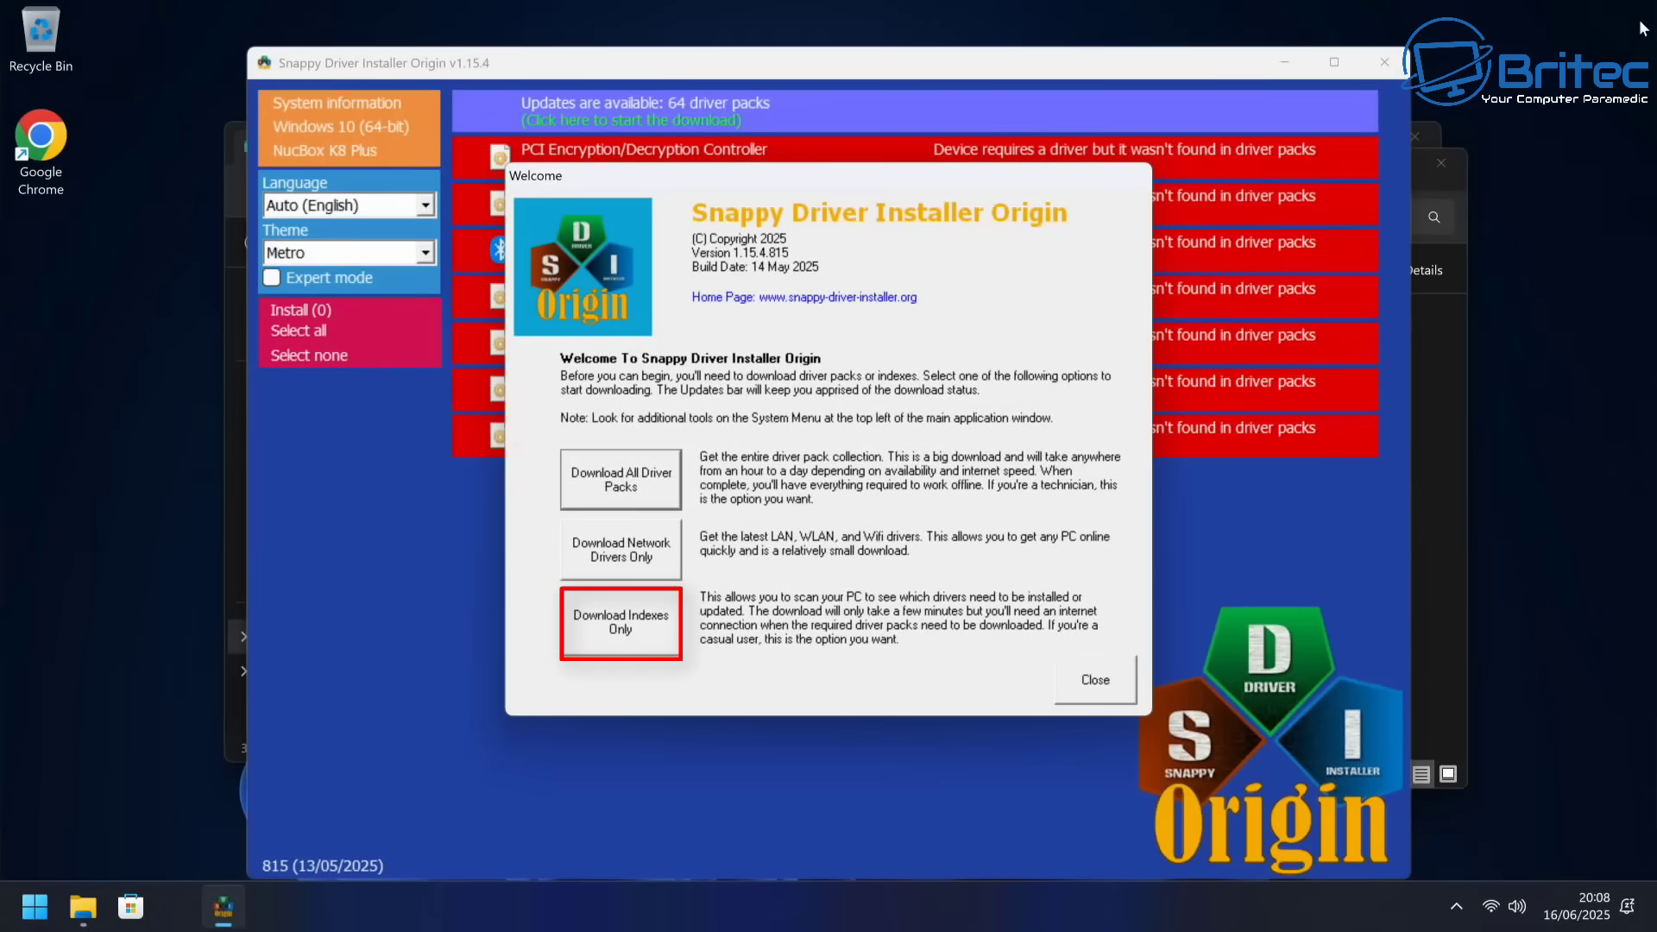
click(1436, 173)
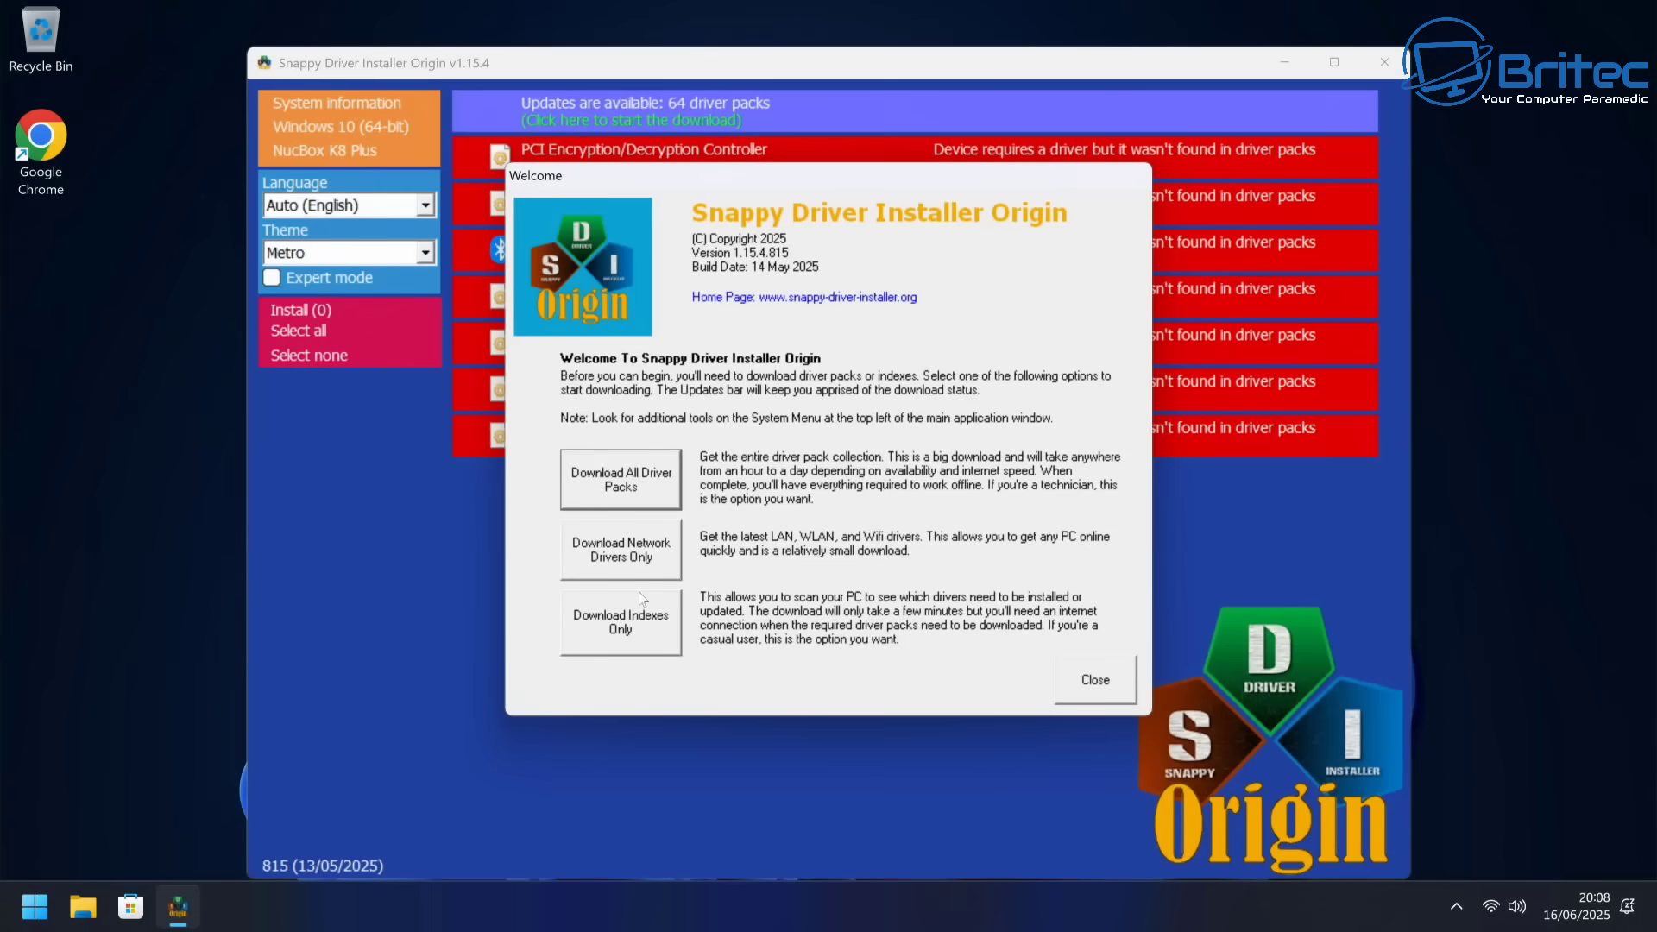
click(649, 620)
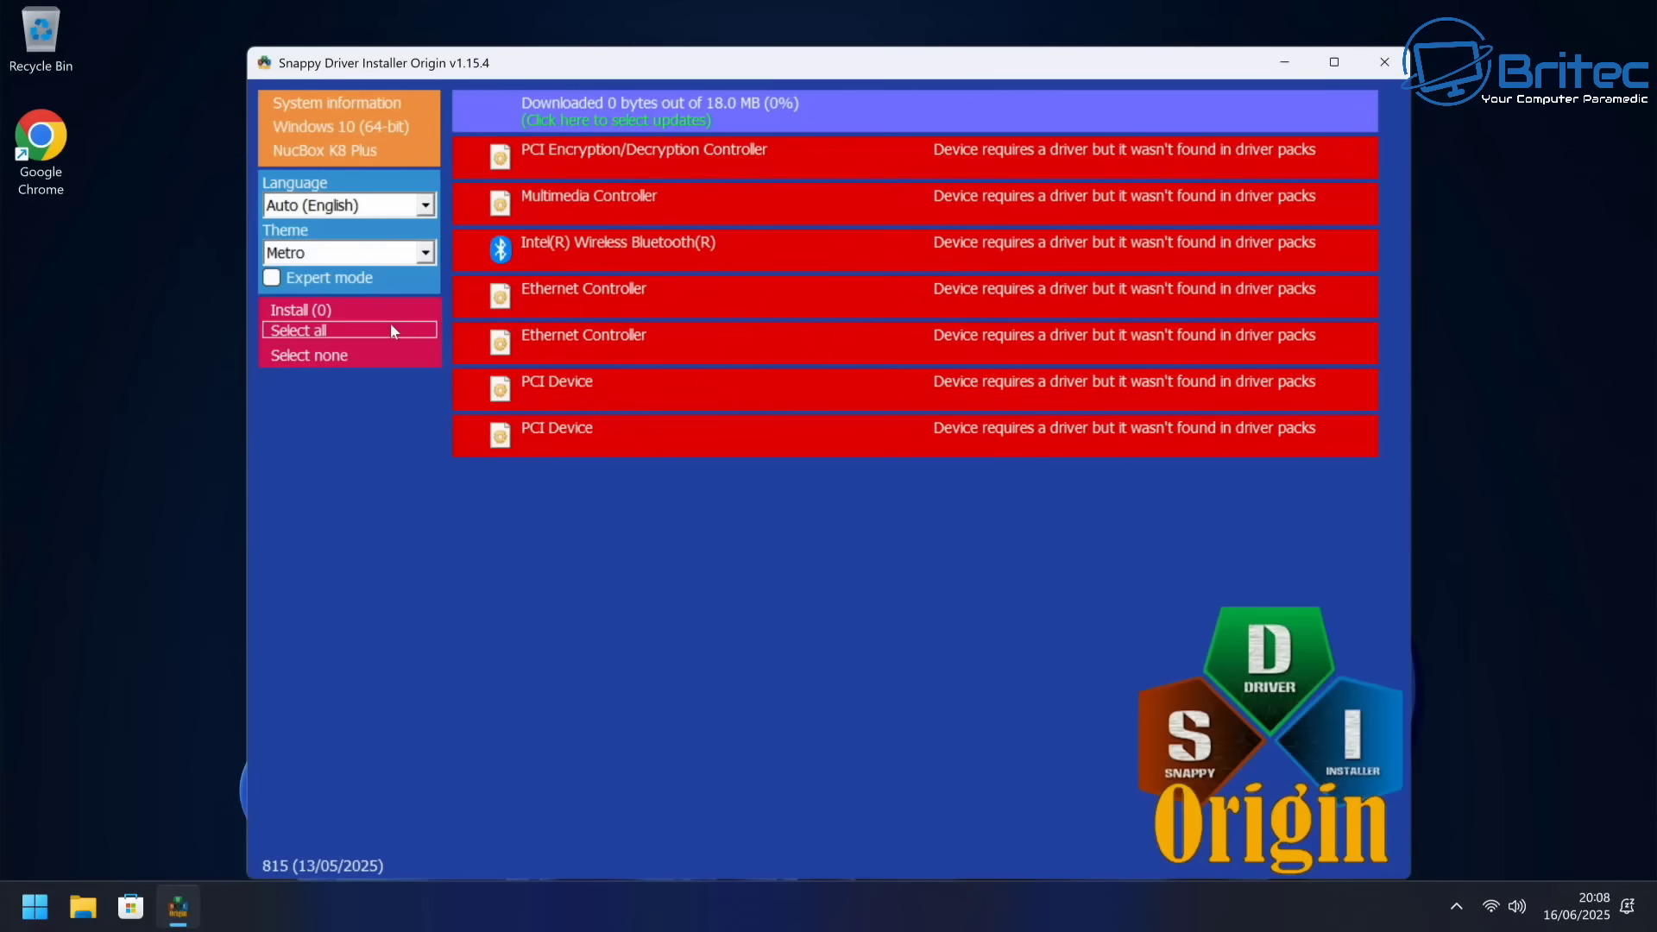
Step: Enable Expert mode and Unknown devices, untick System restore point, and select all drivers
click(329, 279)
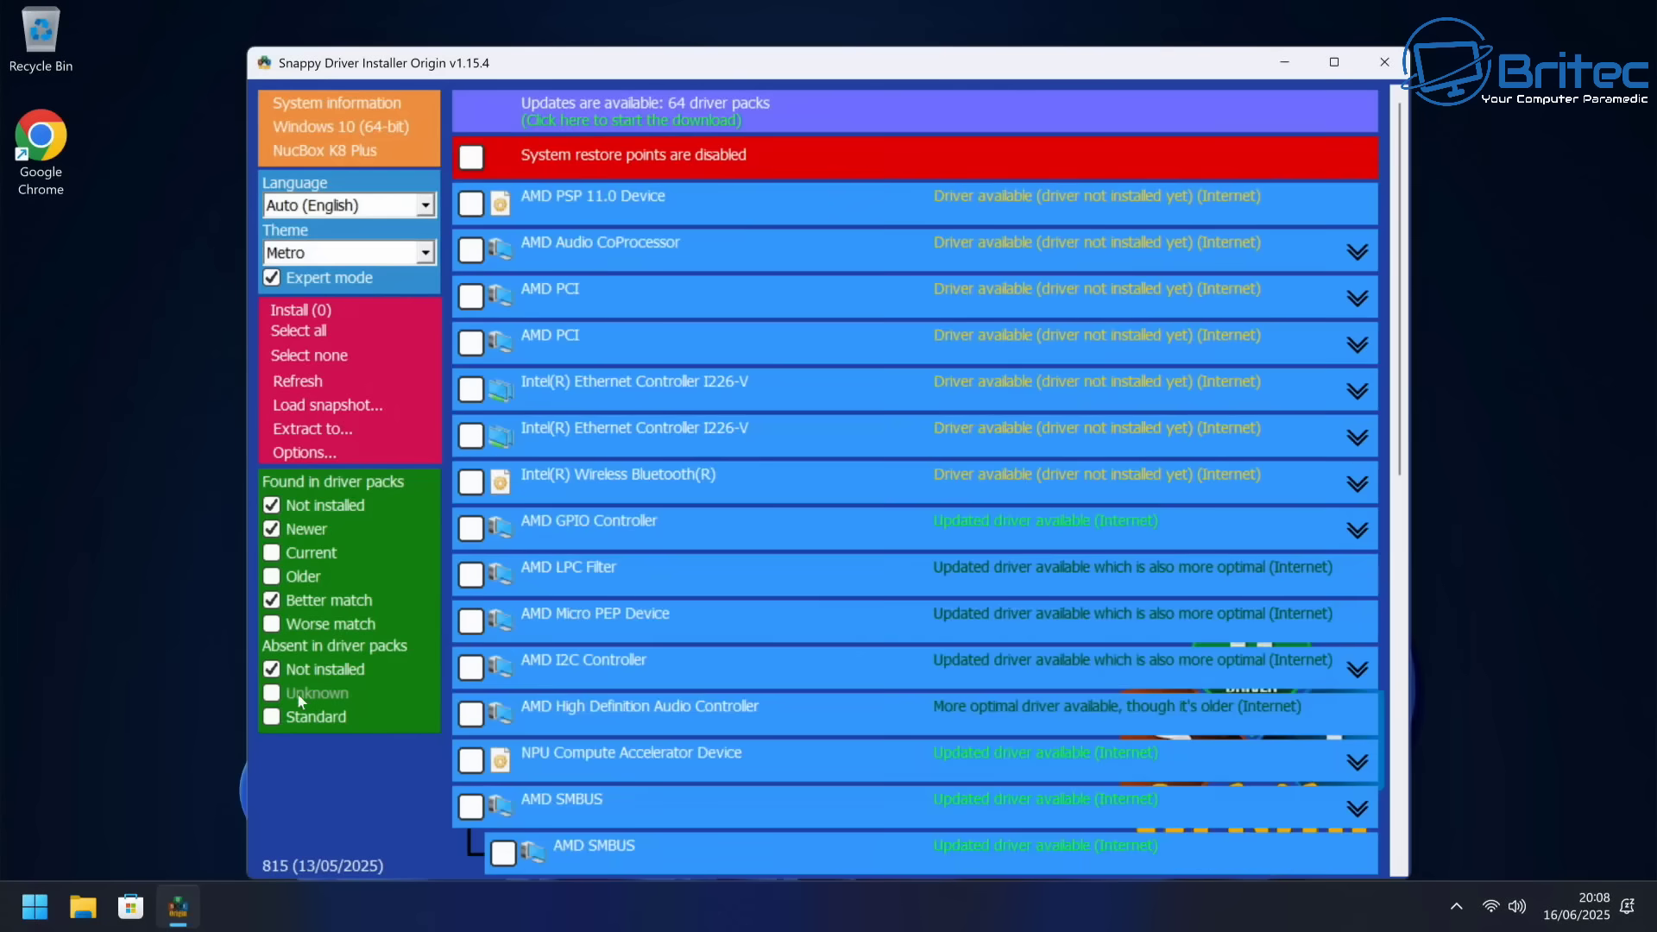
click(301, 698)
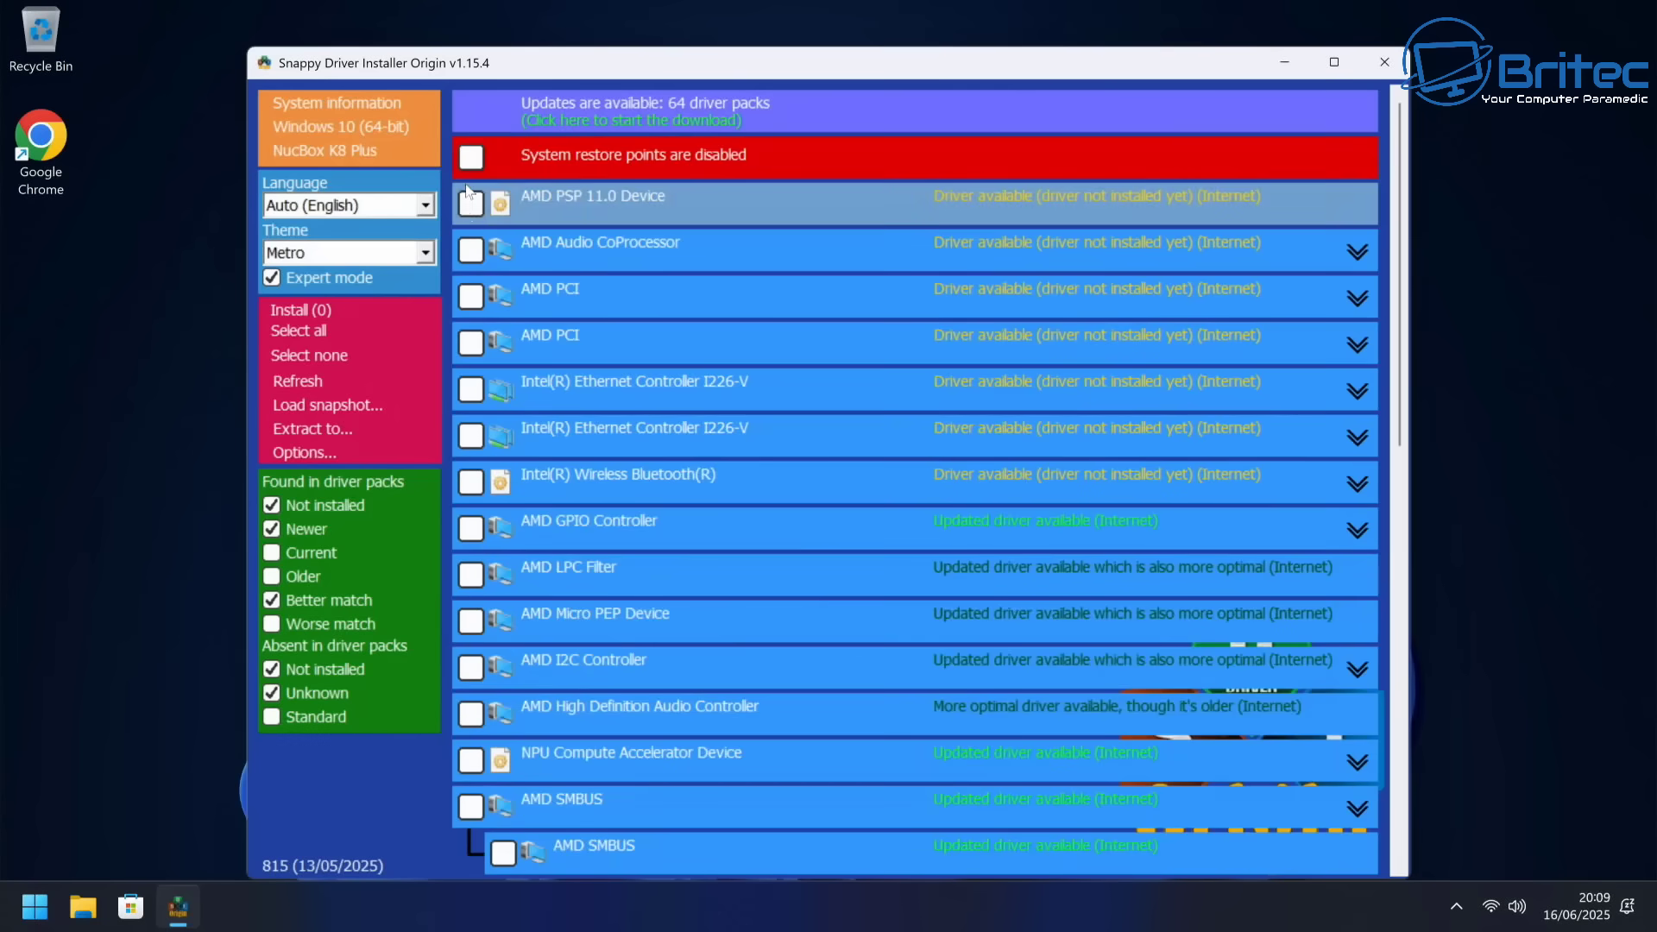
click(472, 156)
click(342, 335)
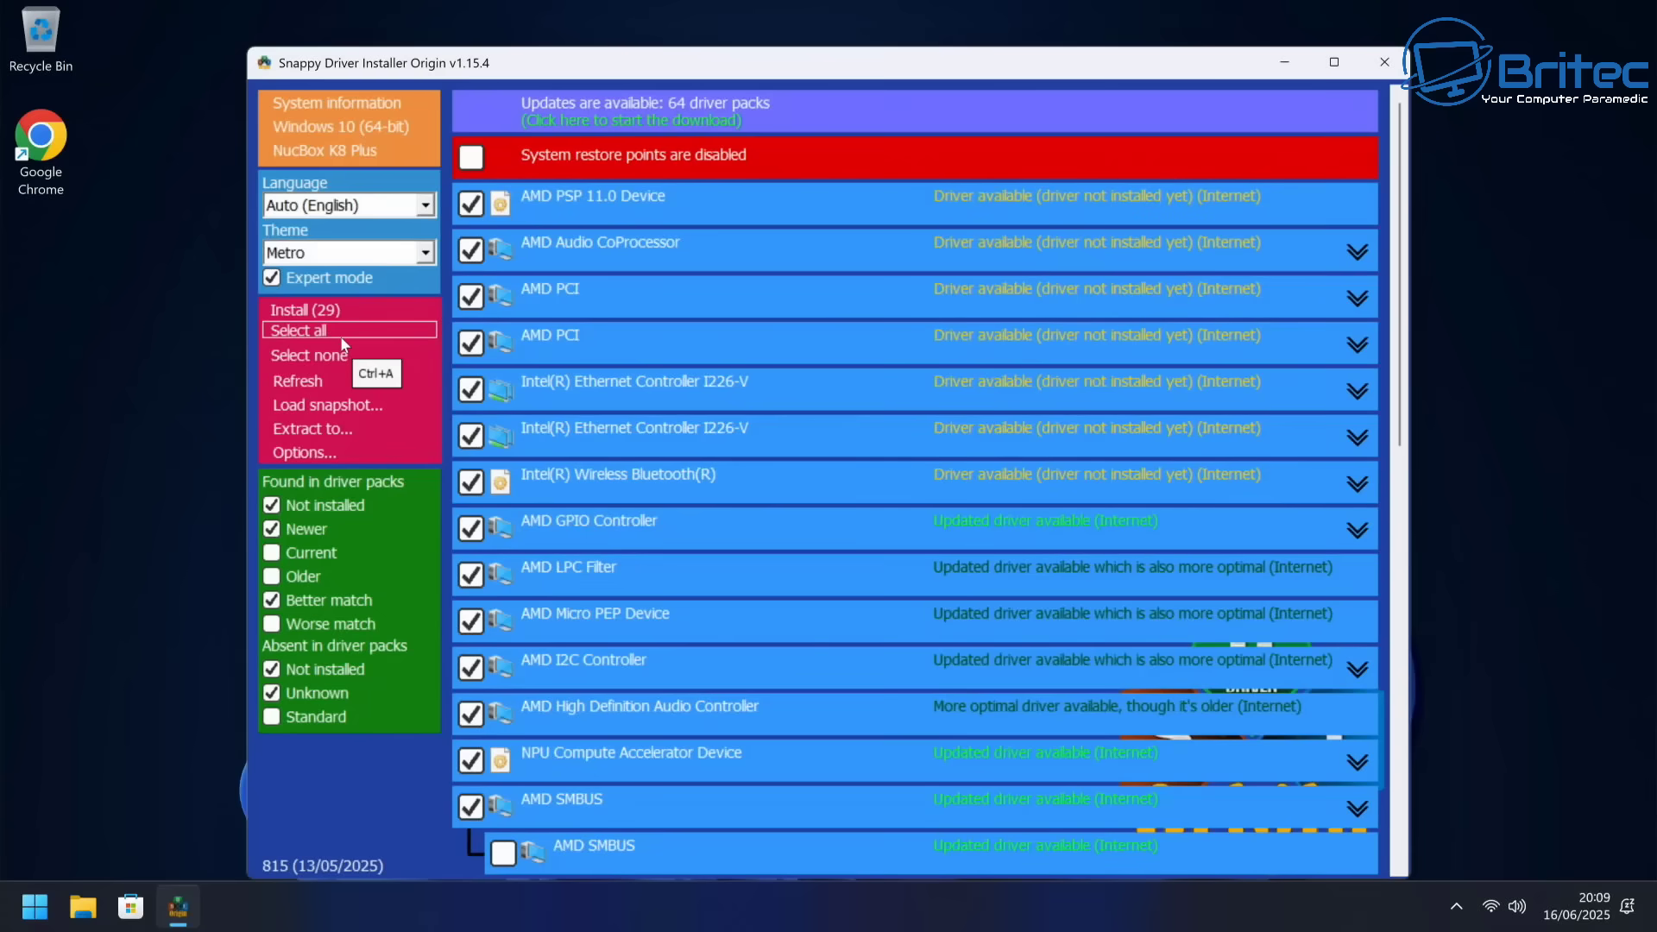
Step: Keep AMD SMBUS on its main driver and install the 29 selected drivers
scroll(597, 640, down, 3)
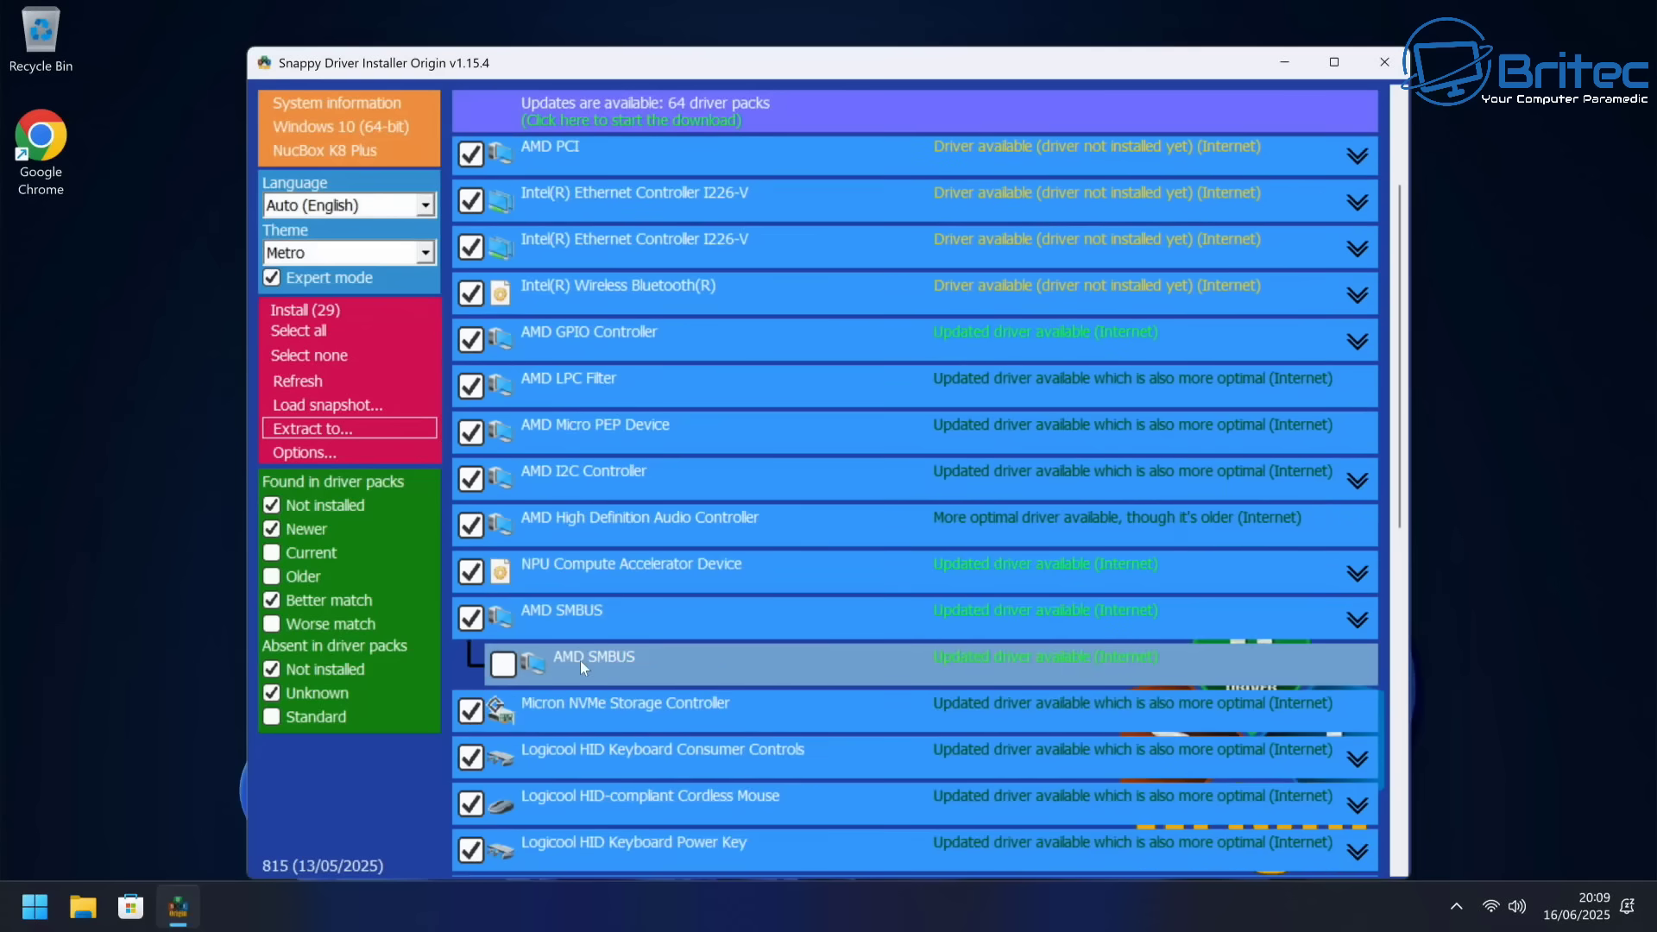
click(503, 665)
click(471, 618)
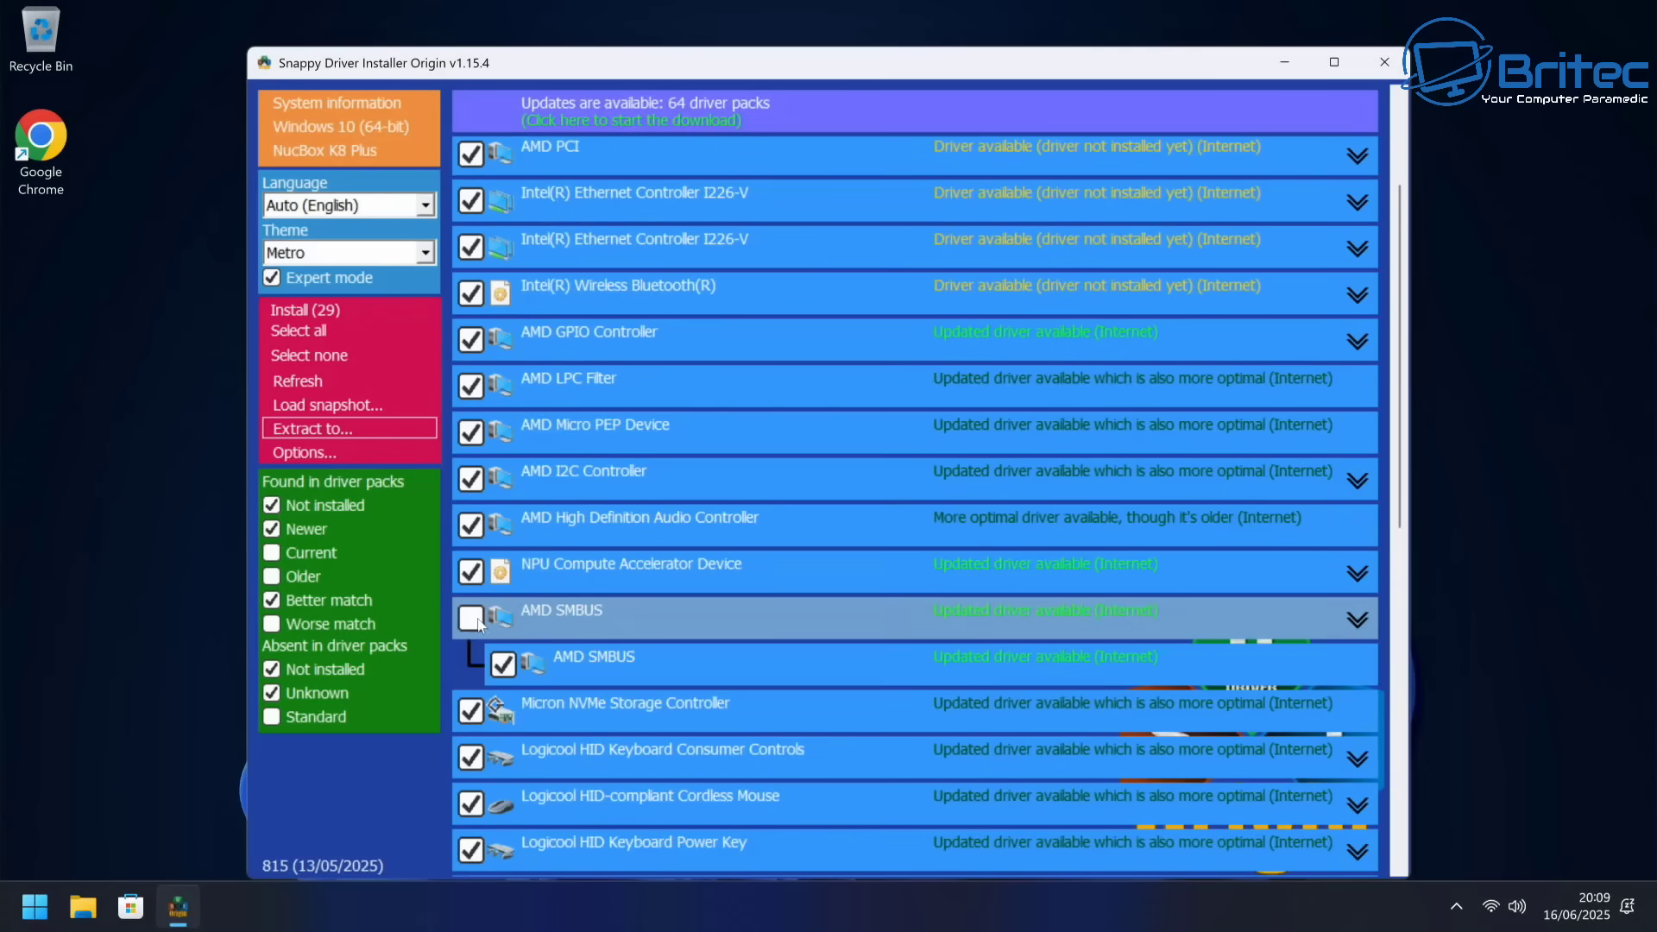
scroll(516, 722, down, 5)
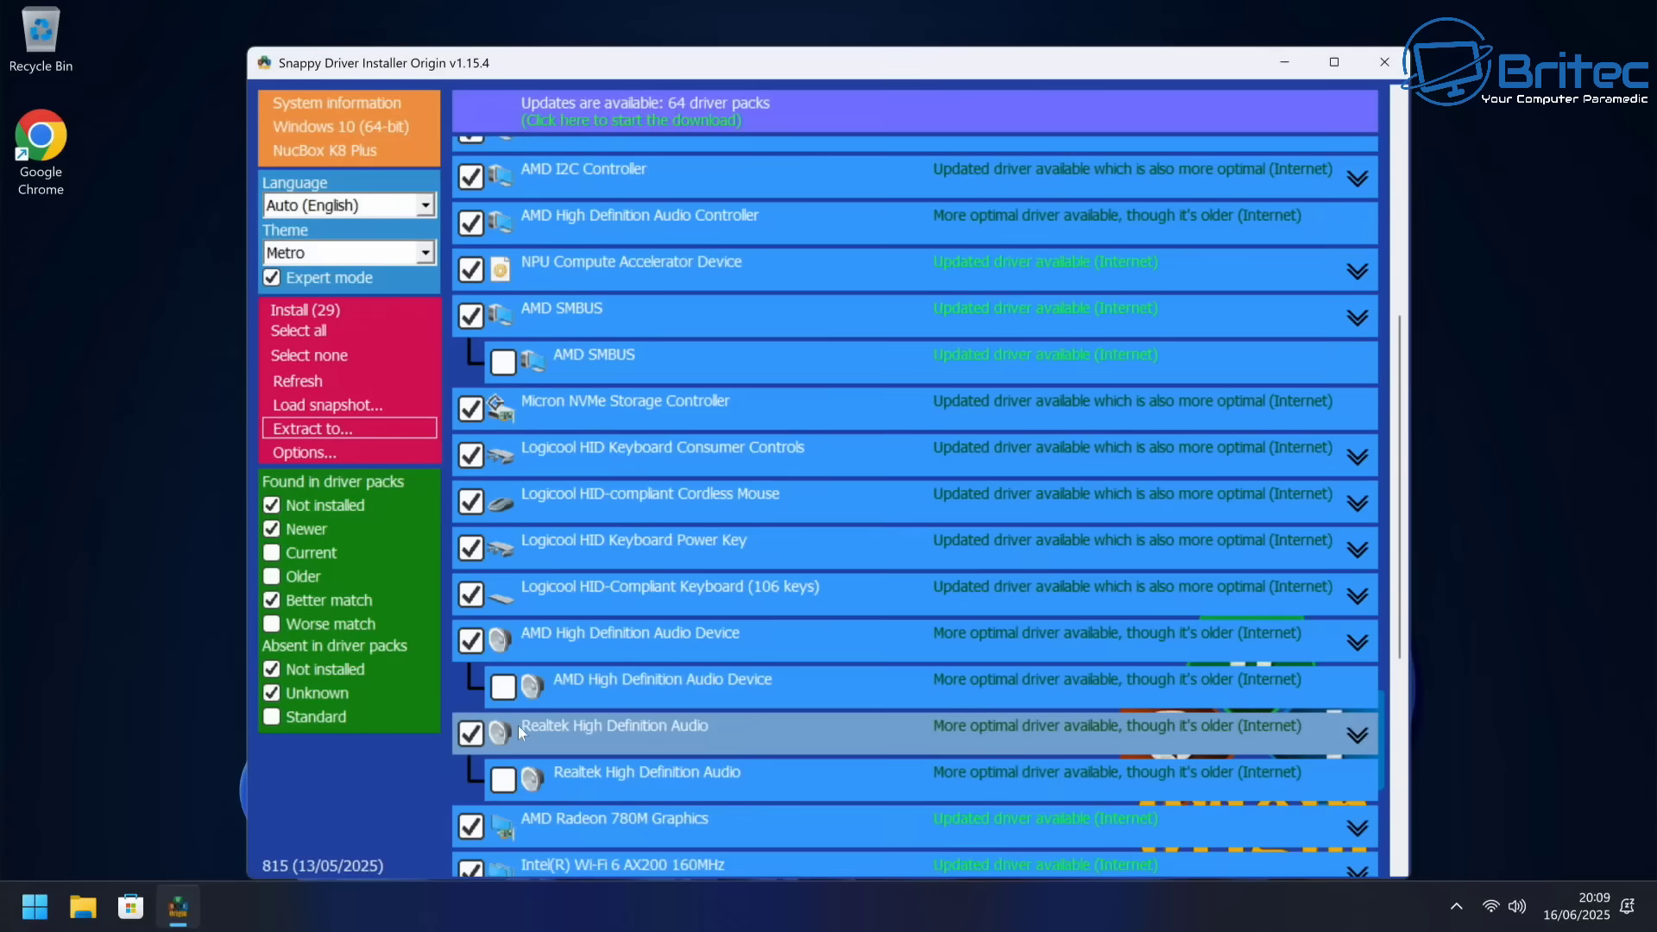
mouse_move(519, 728)
scroll(519, 730, down, 7)
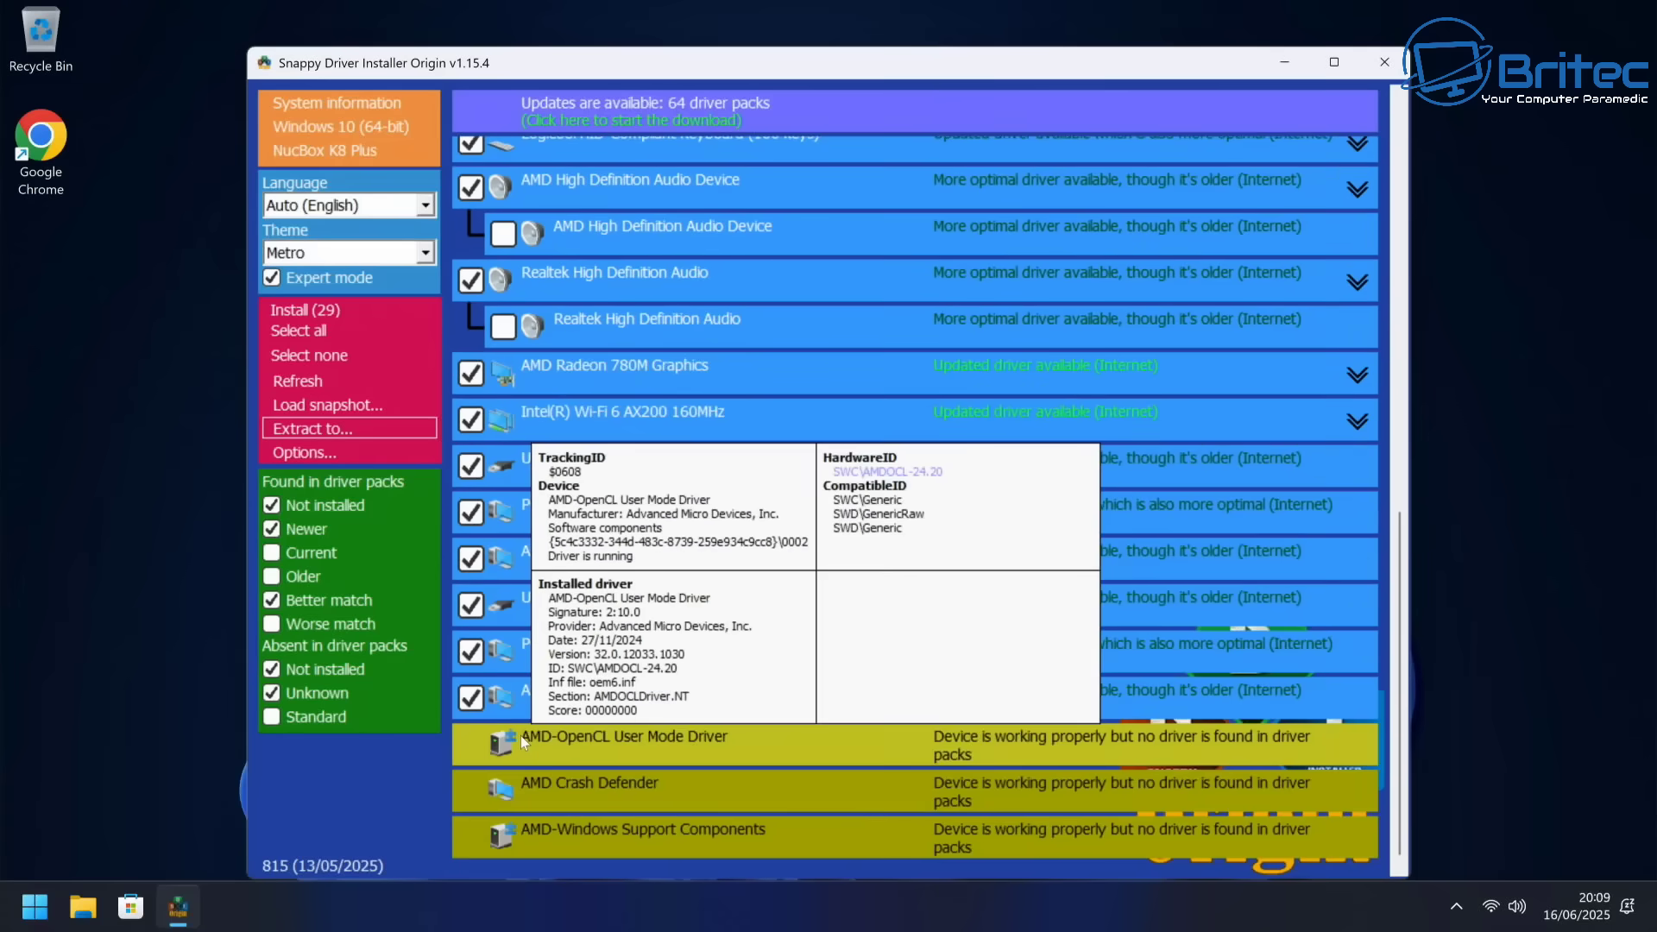
scroll(521, 736, up, 3)
scroll(520, 642, up, 7)
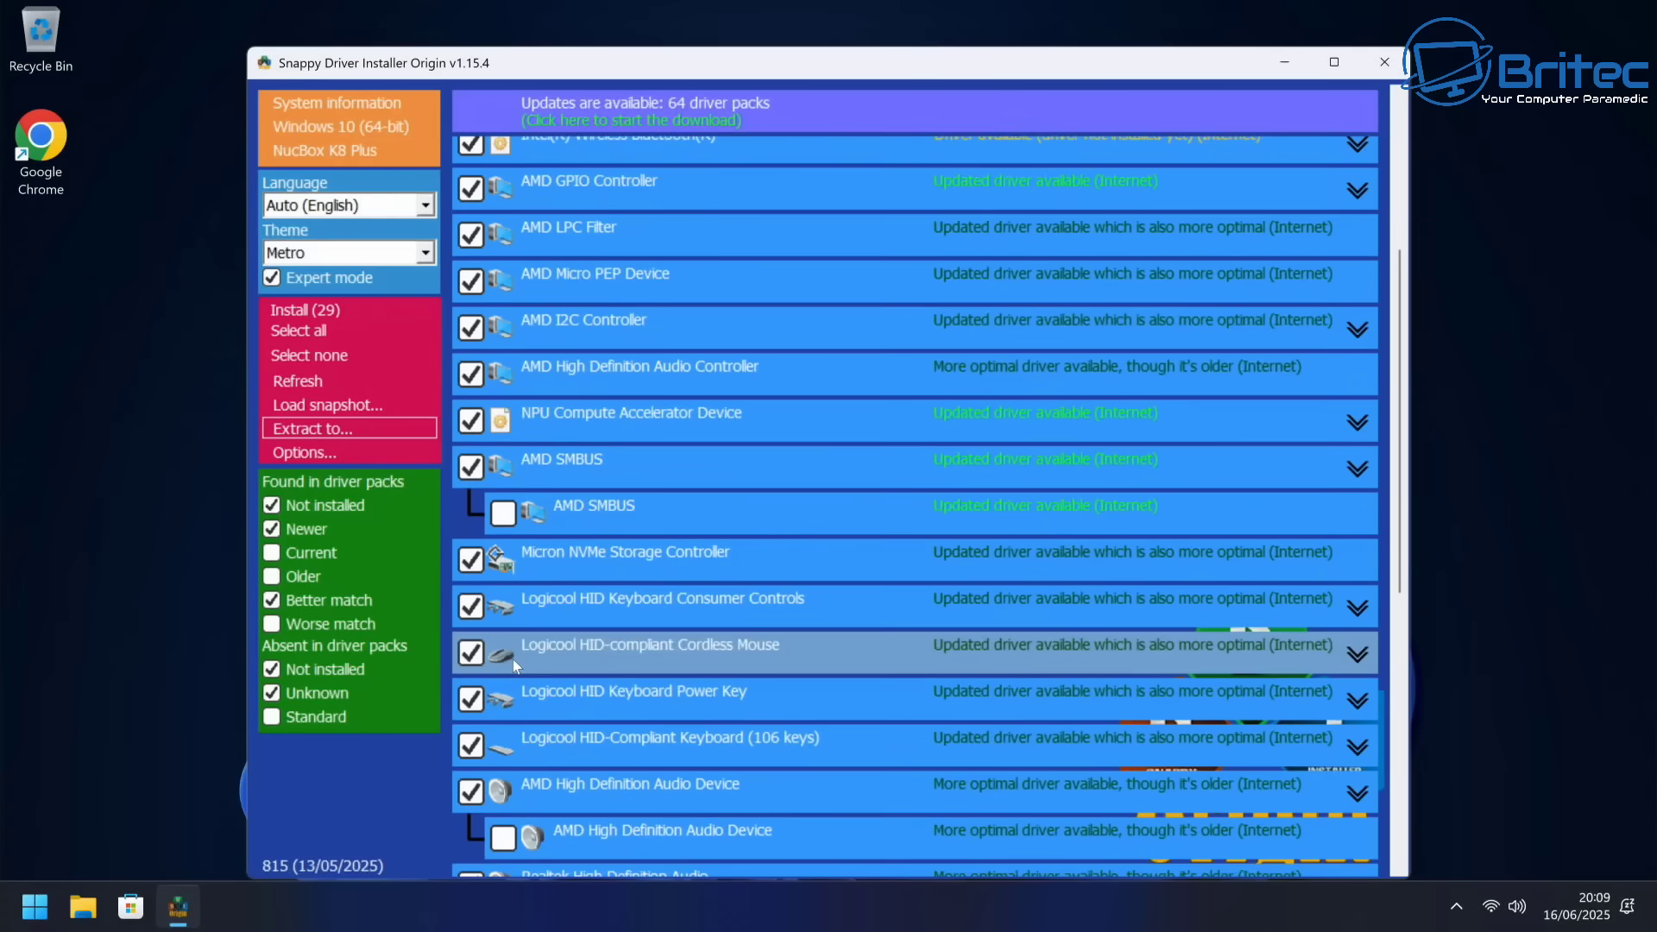
scroll(515, 663, up, 5)
mouse_move(511, 656)
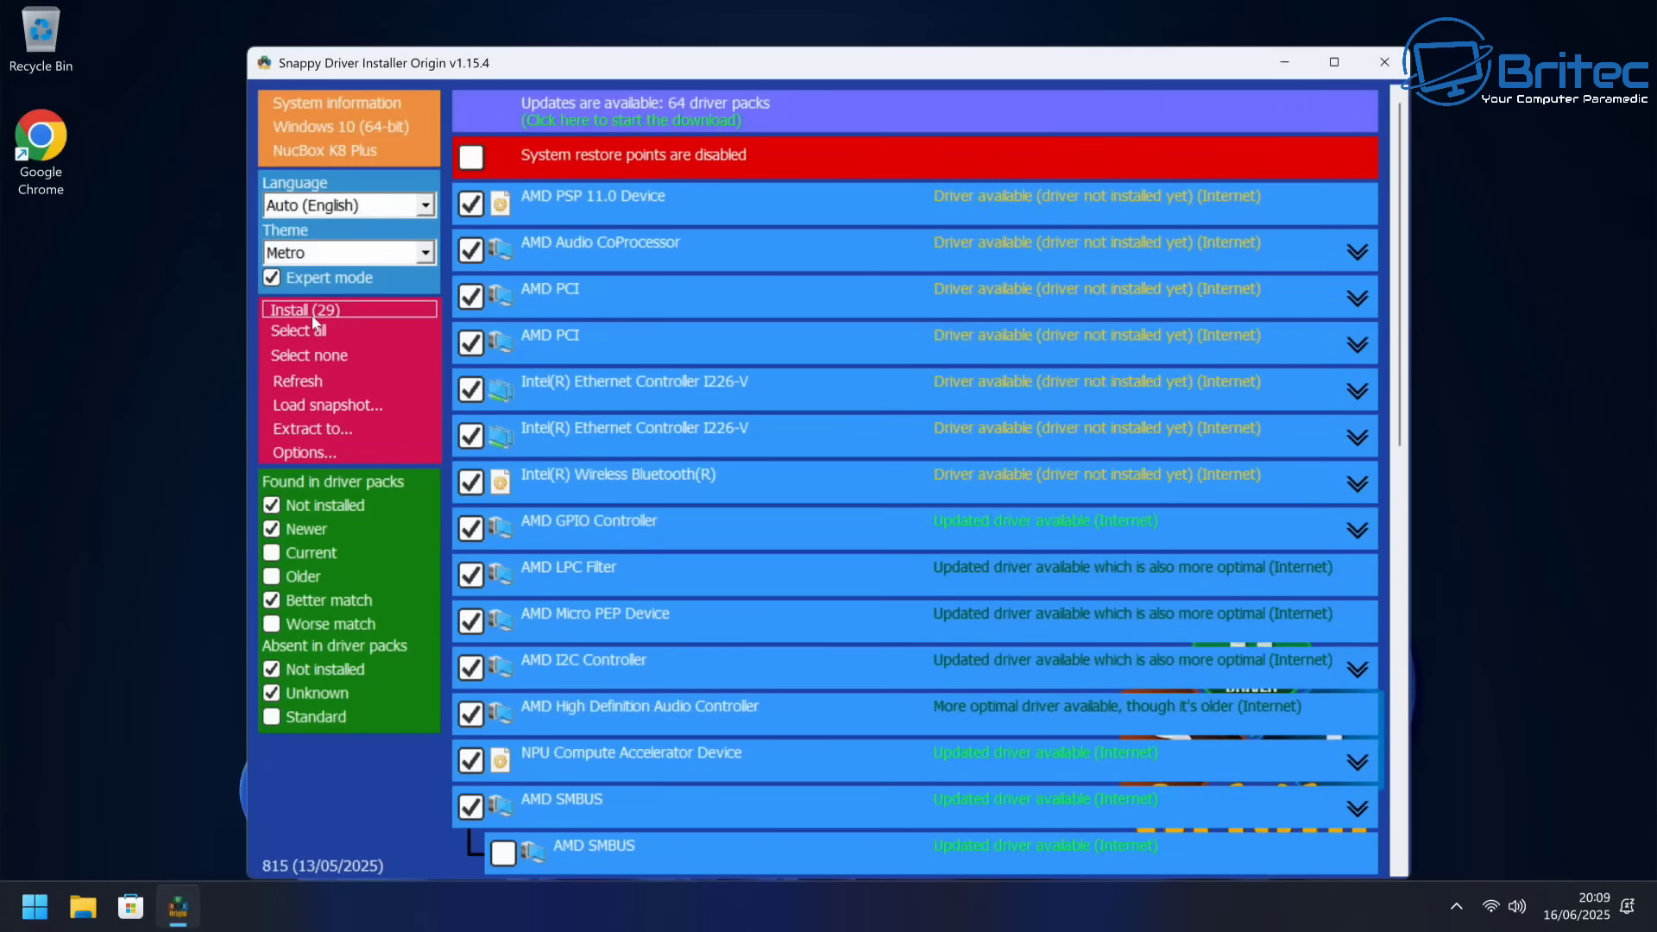
click(312, 312)
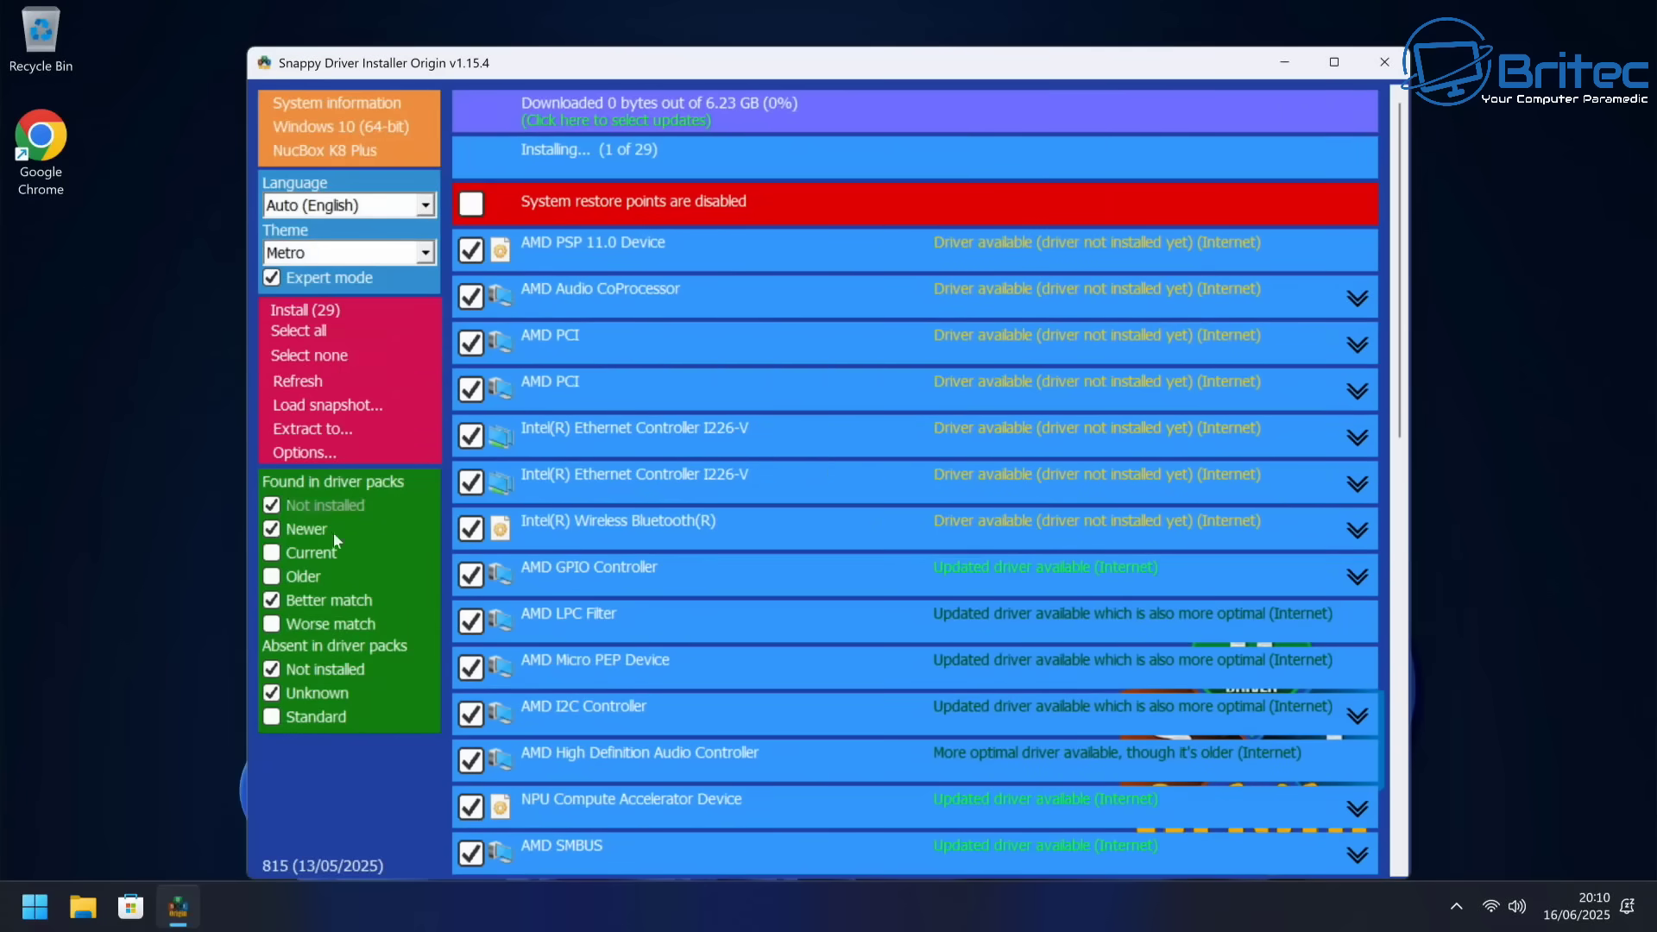
mouse_move(330, 634)
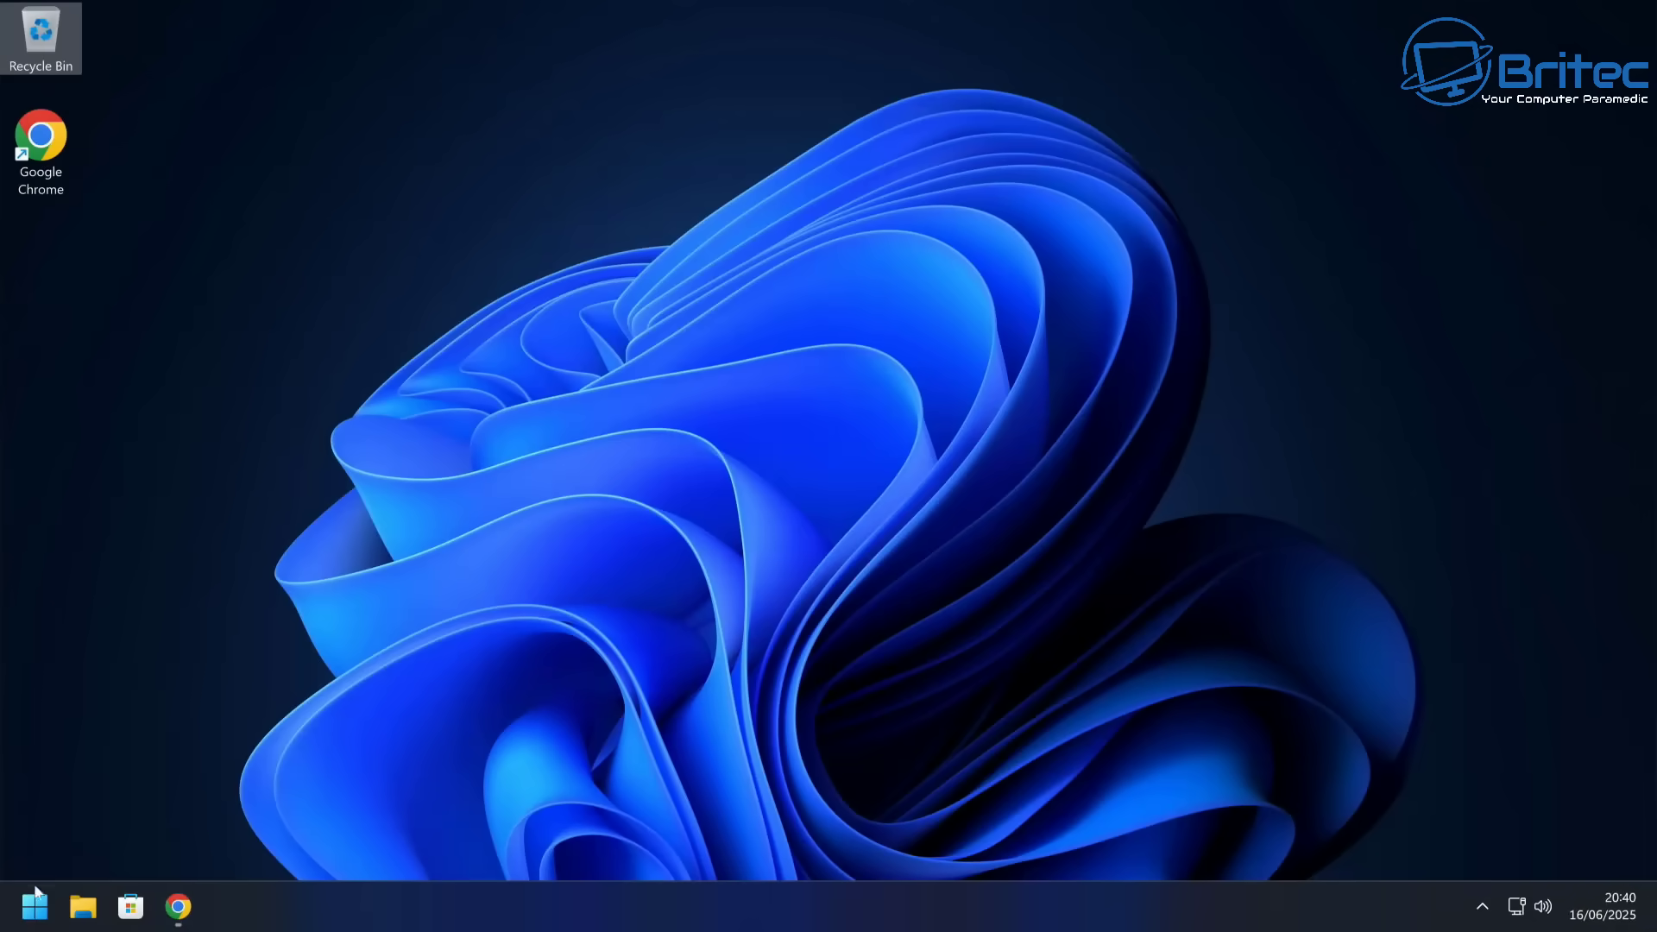
Step: Open Device Manager from the Start quick-links menu and move it to screen centre
right_click(33, 912)
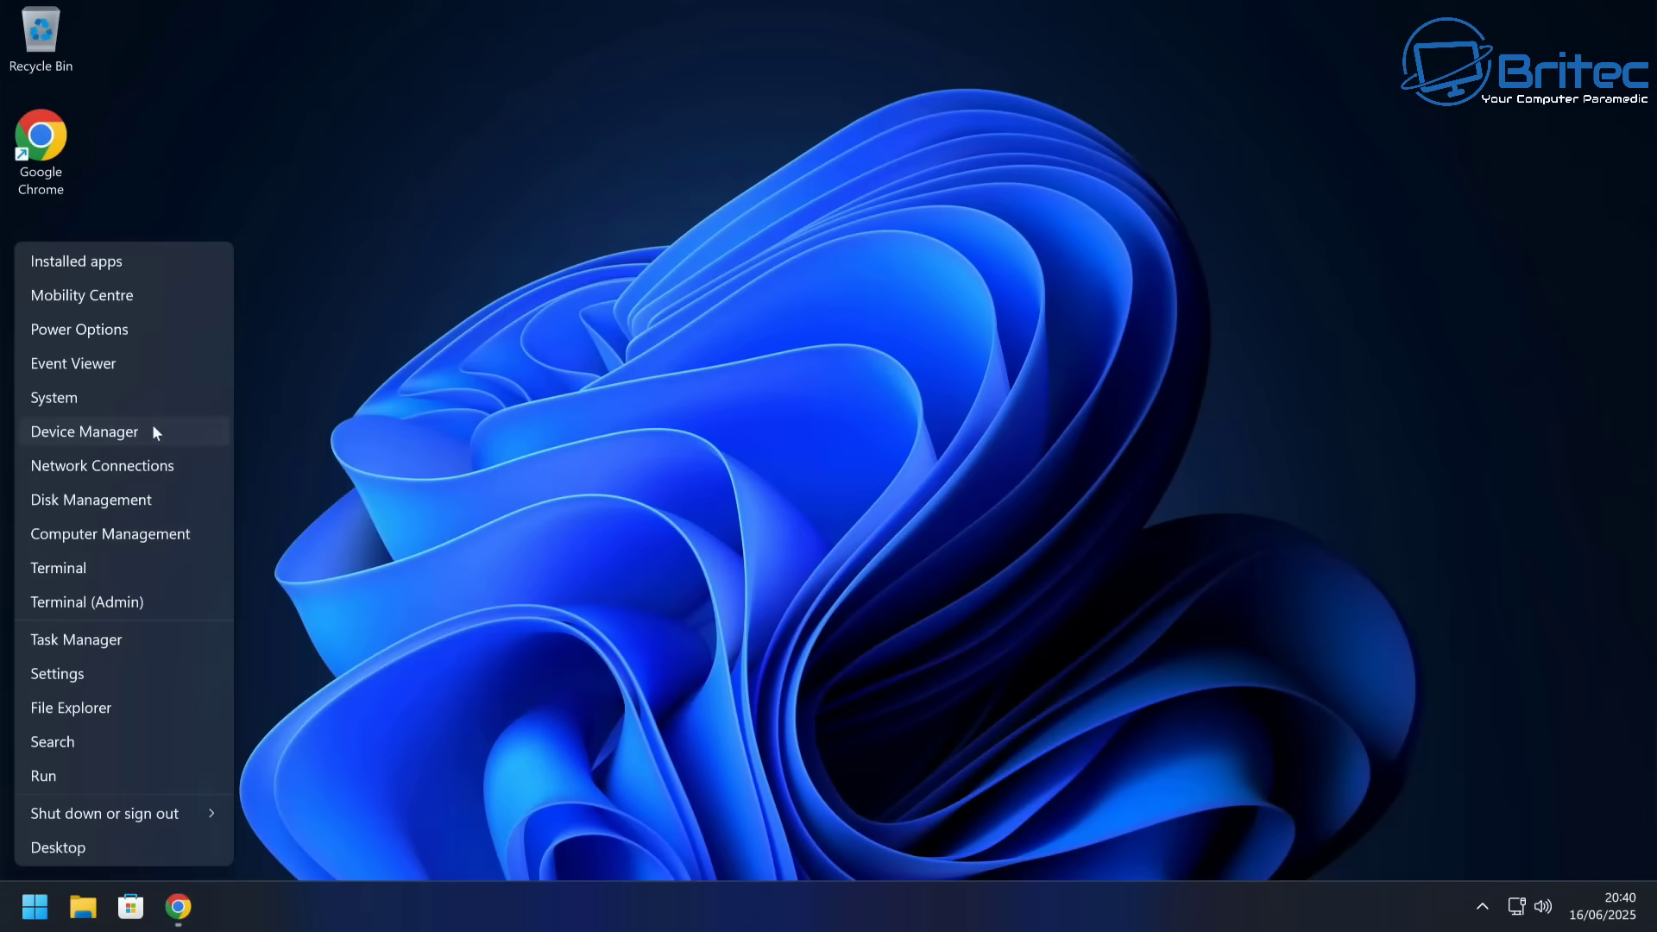
click(151, 430)
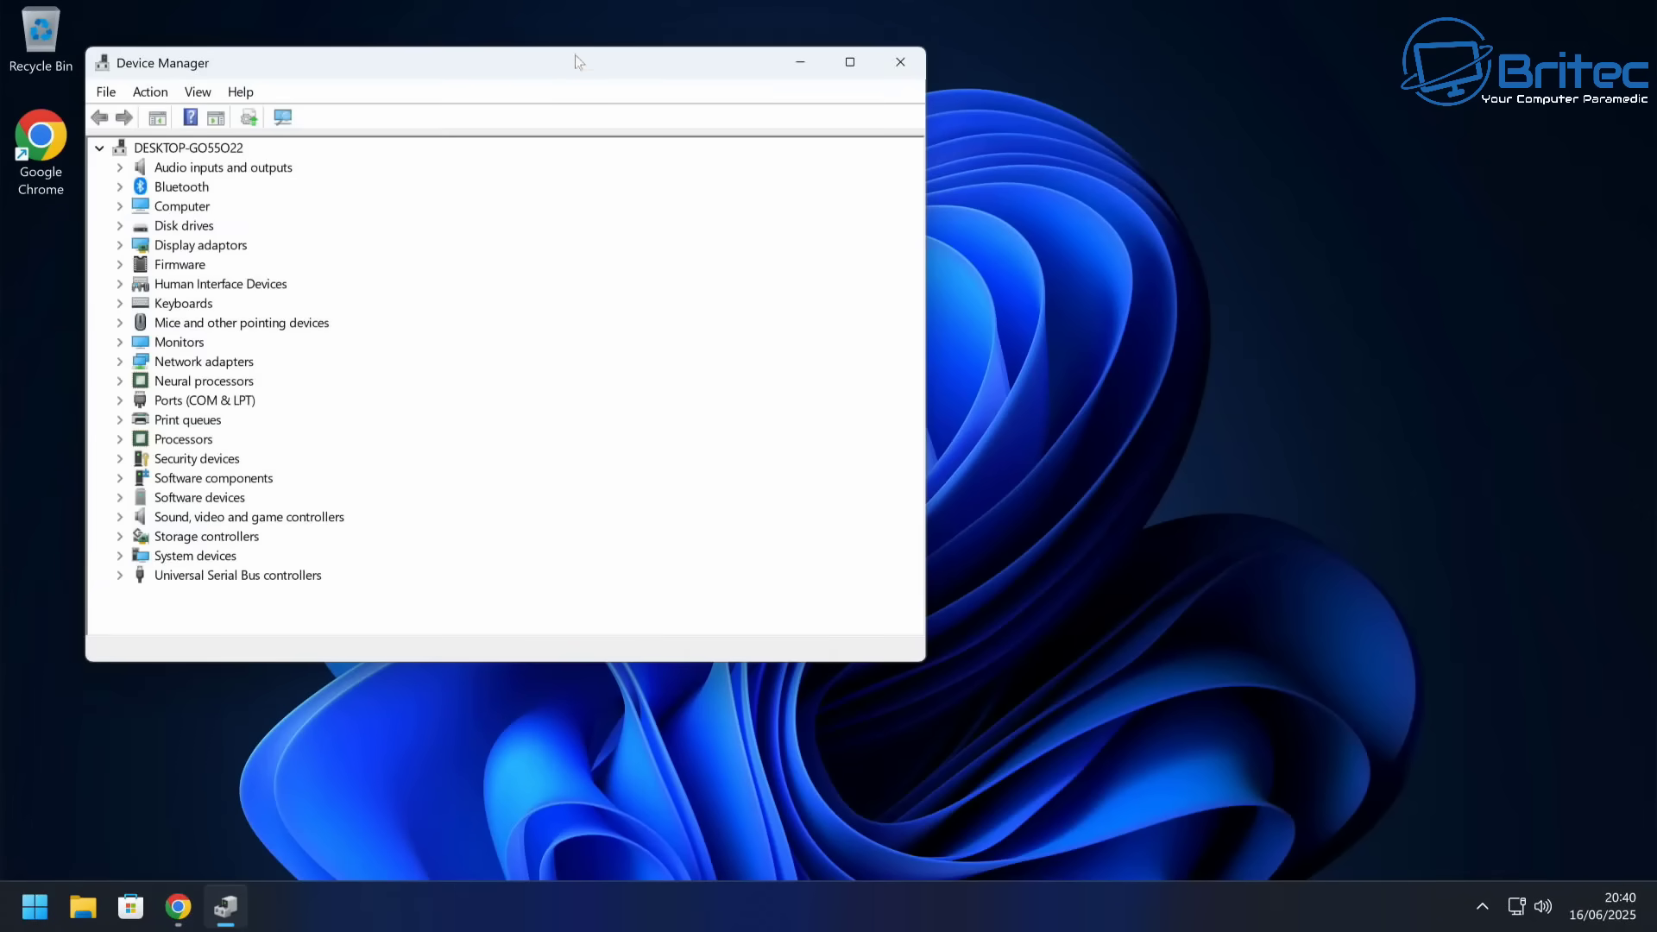
drag(579, 68, 846, 137)
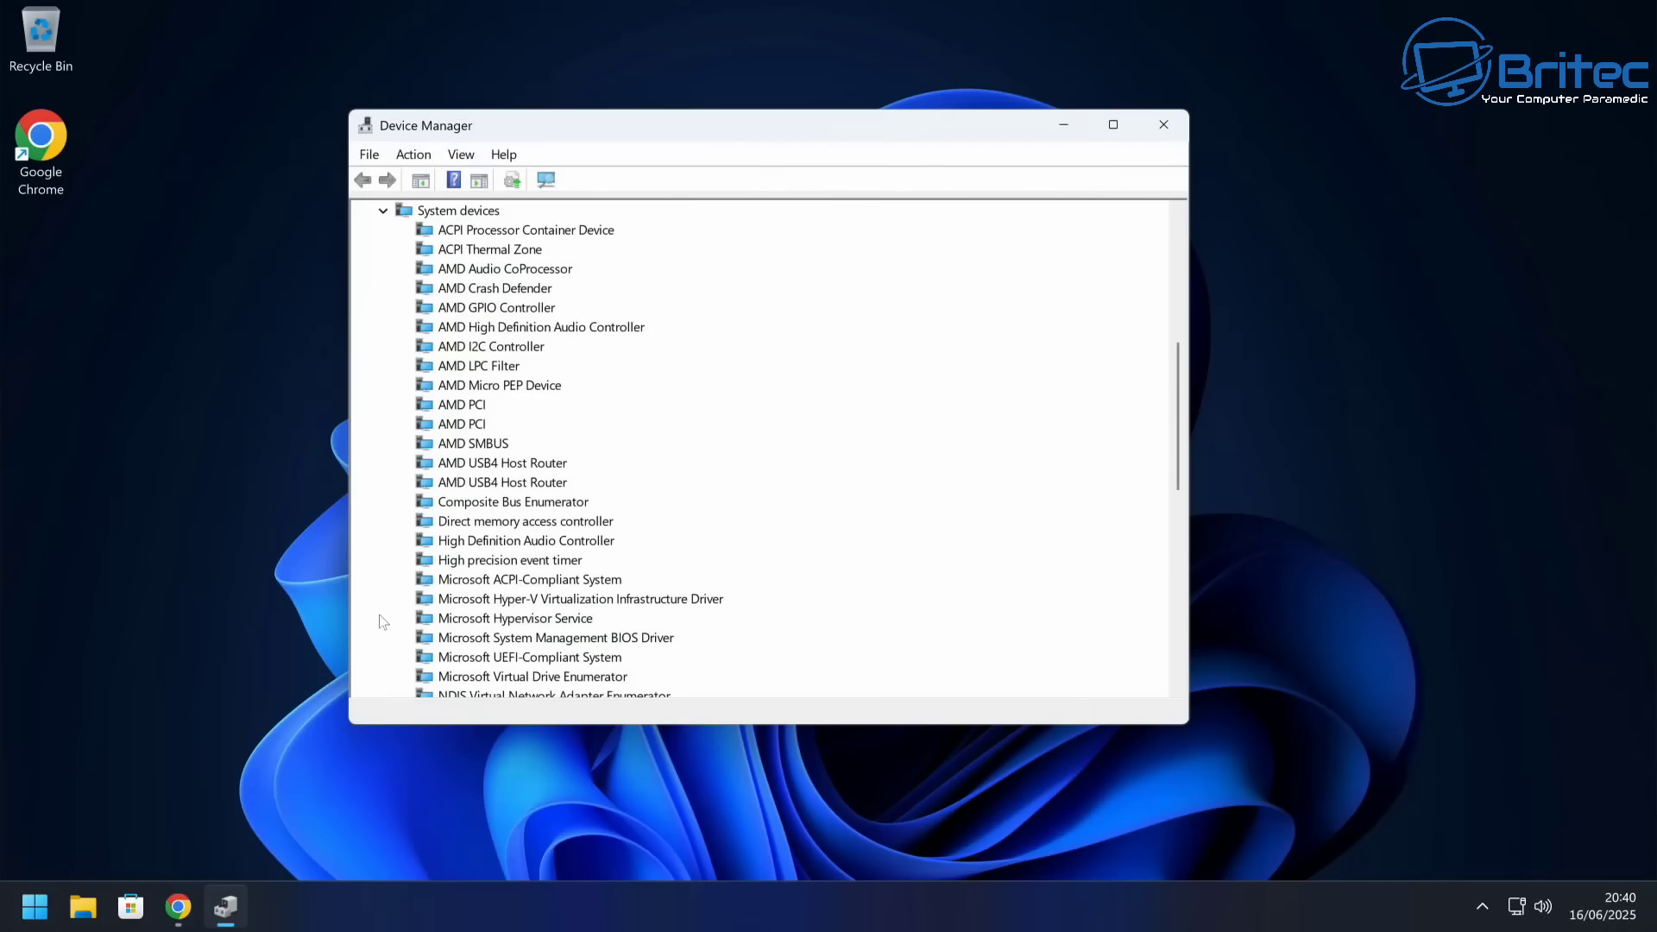
Step: Check System devices and Network adapters in Device Manager for missing drivers
scroll(457, 544, down, 10)
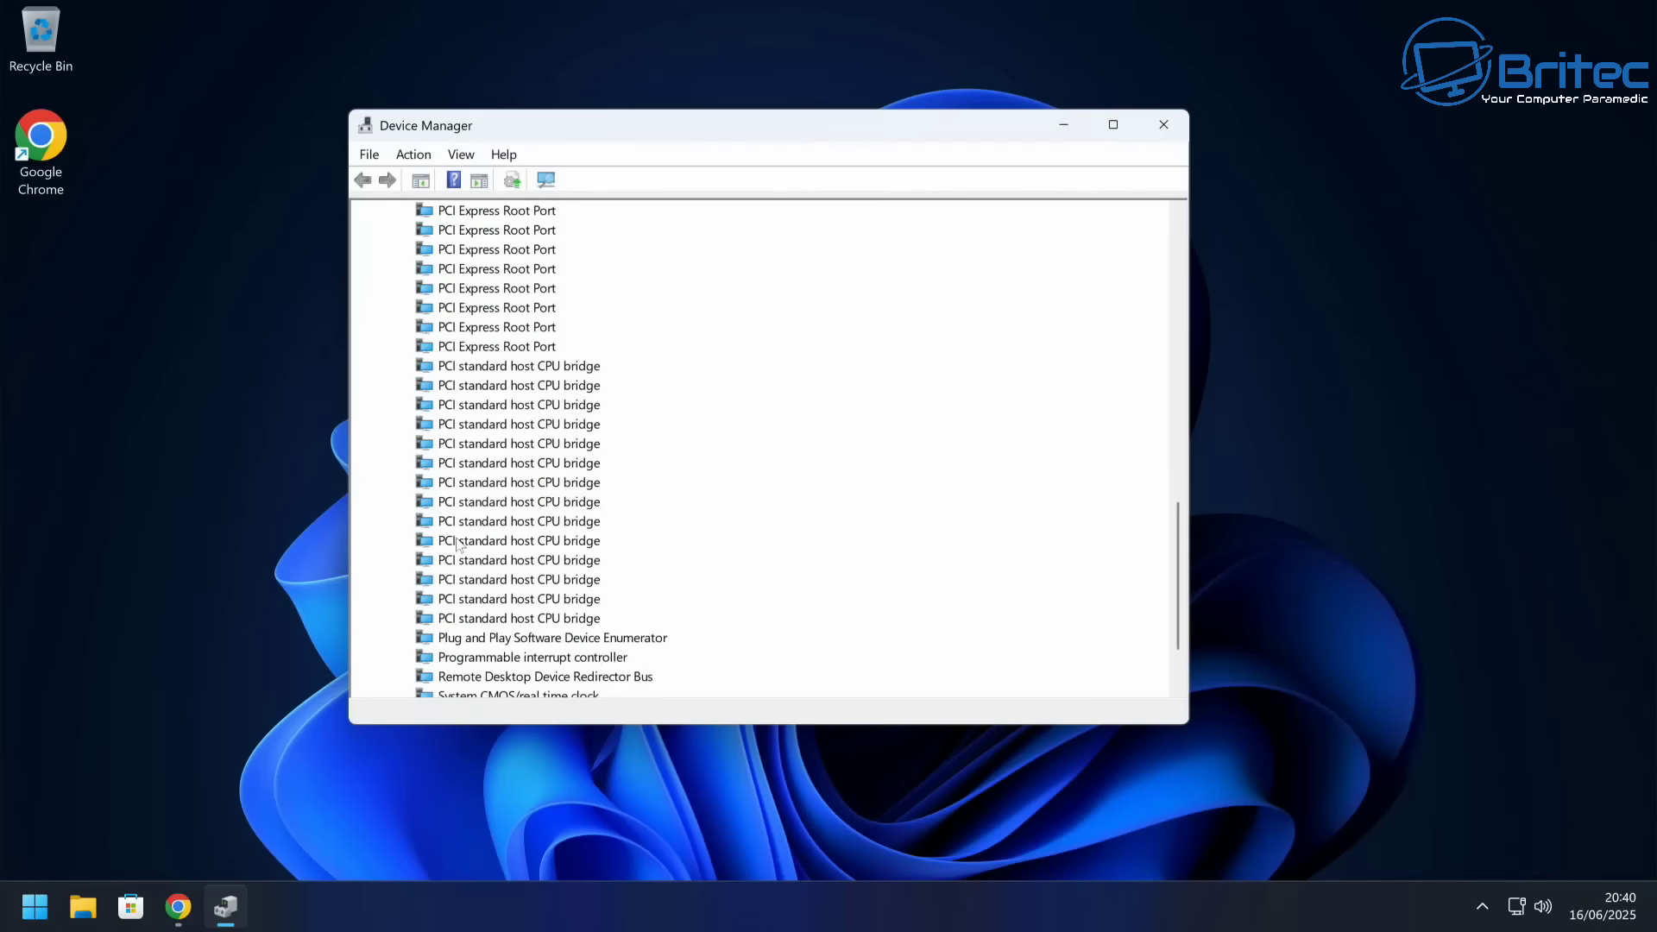
scroll(457, 544, up, 12)
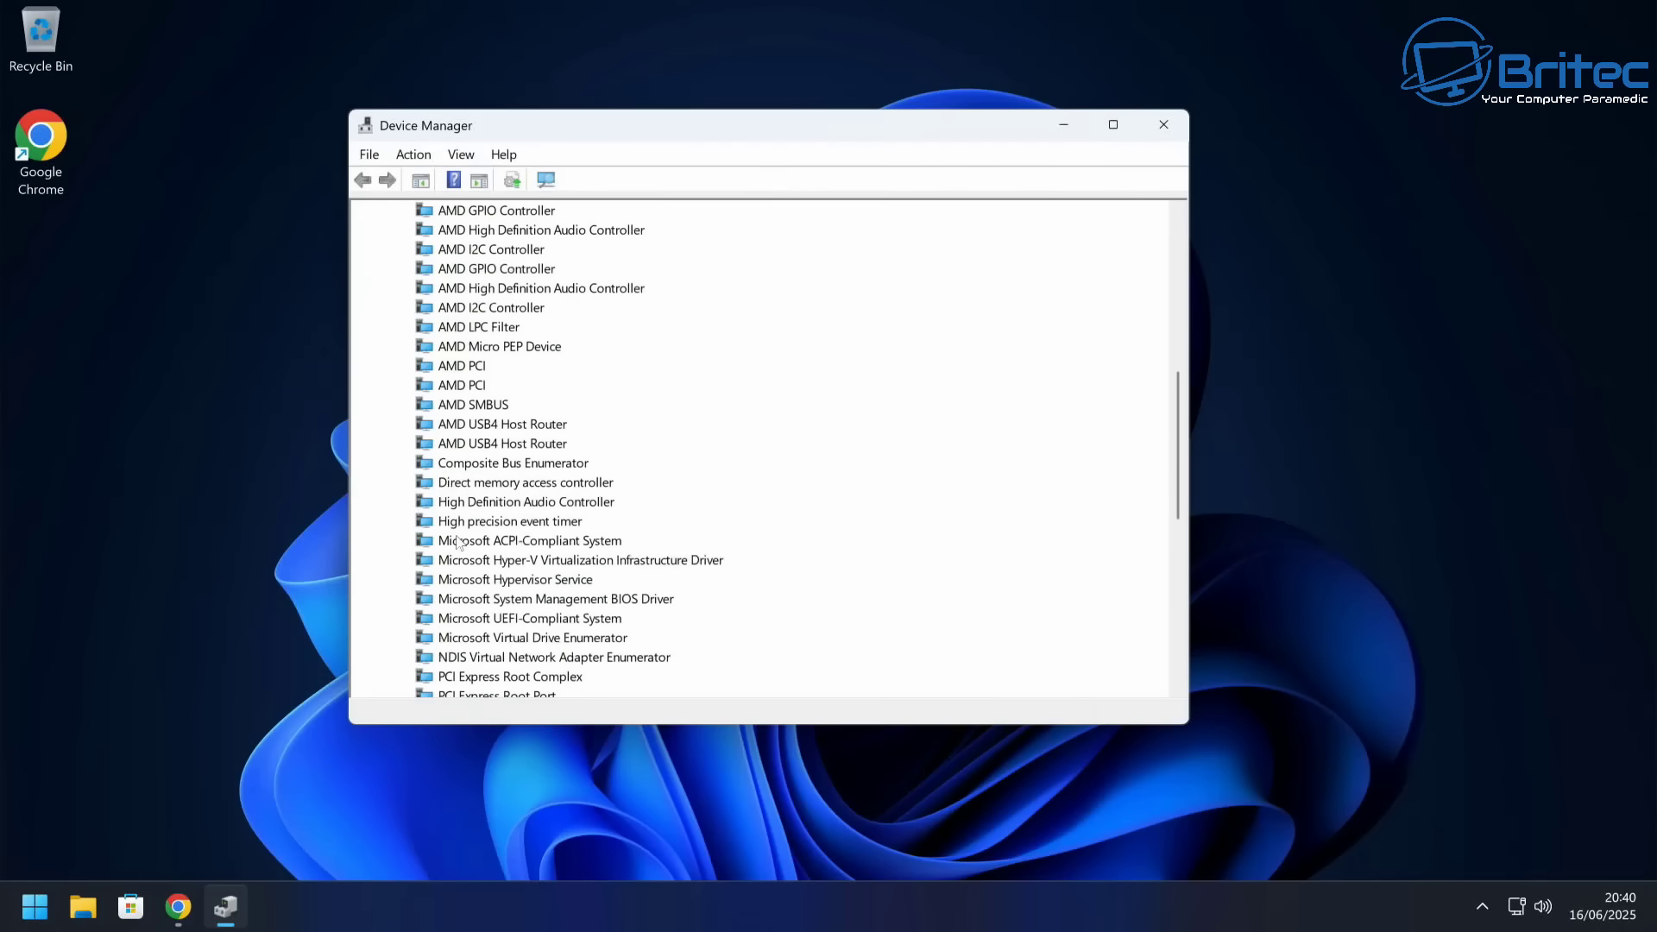
scroll(432, 448, up, 5)
scroll(396, 420, up, 2)
click(384, 406)
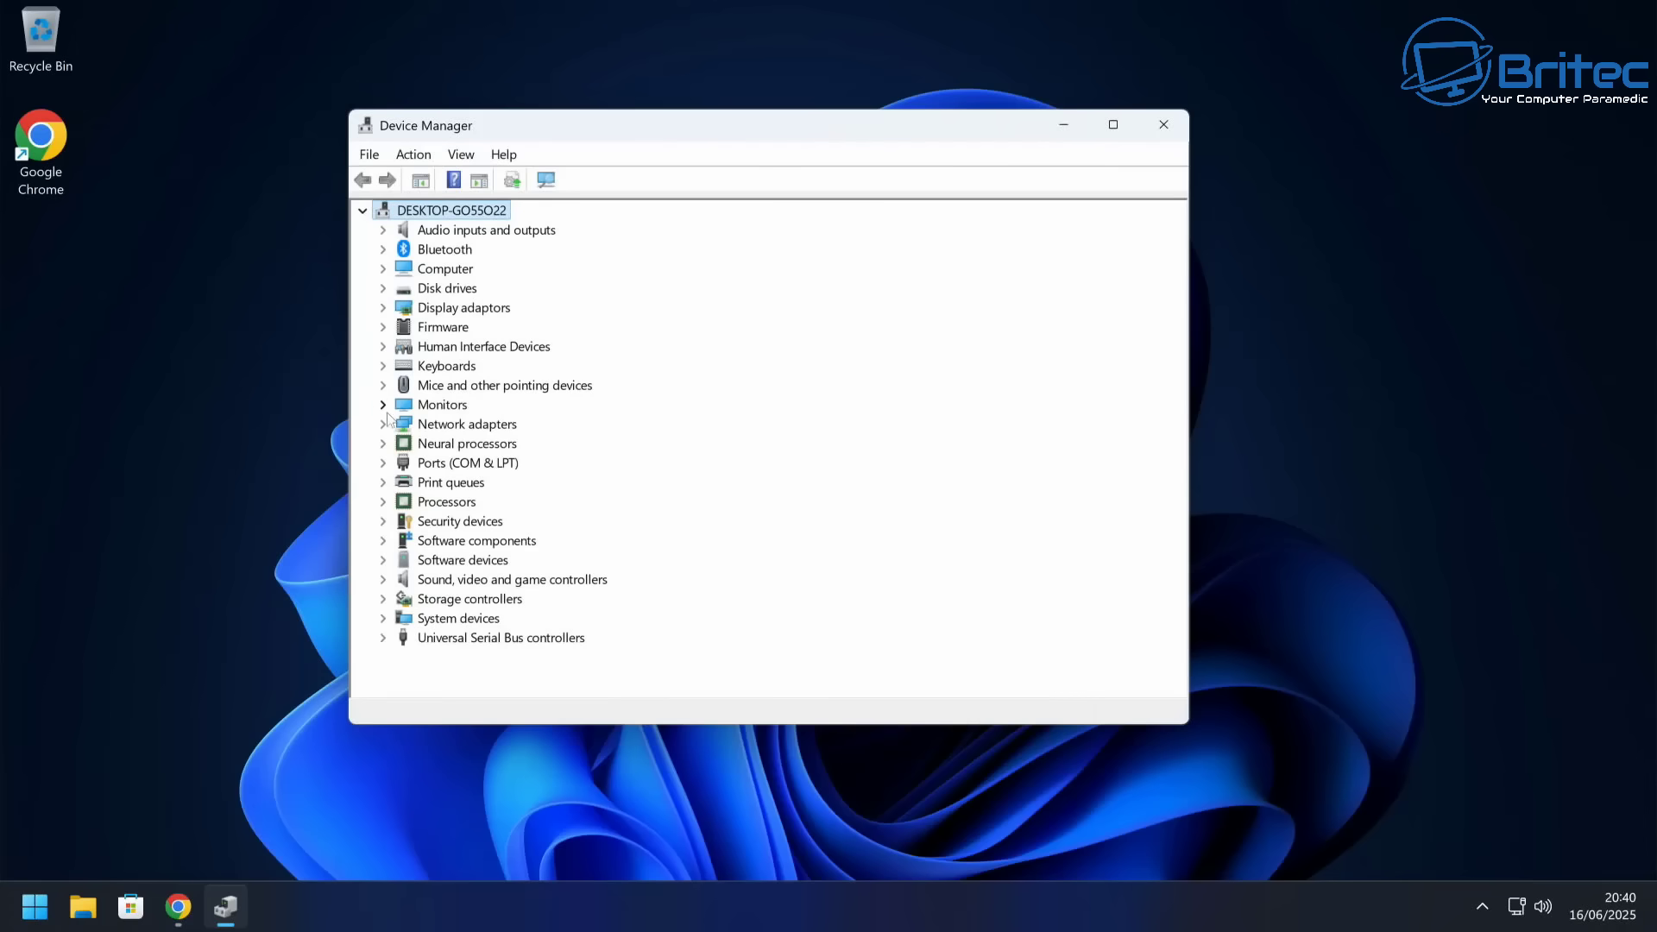
click(385, 423)
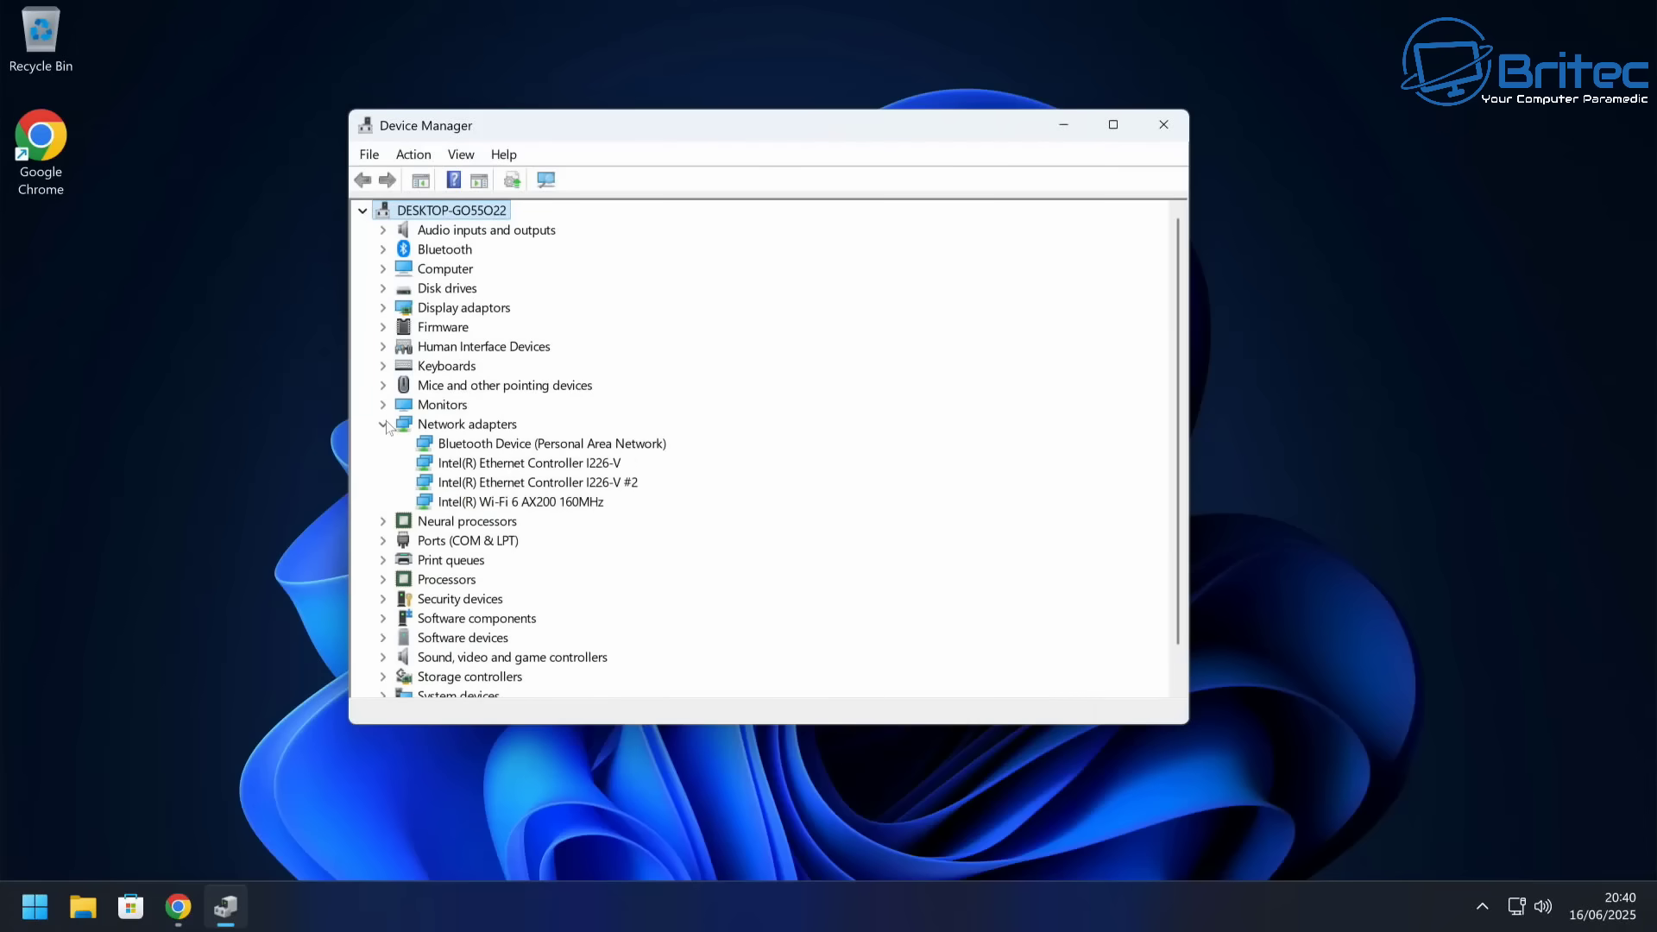
click(384, 424)
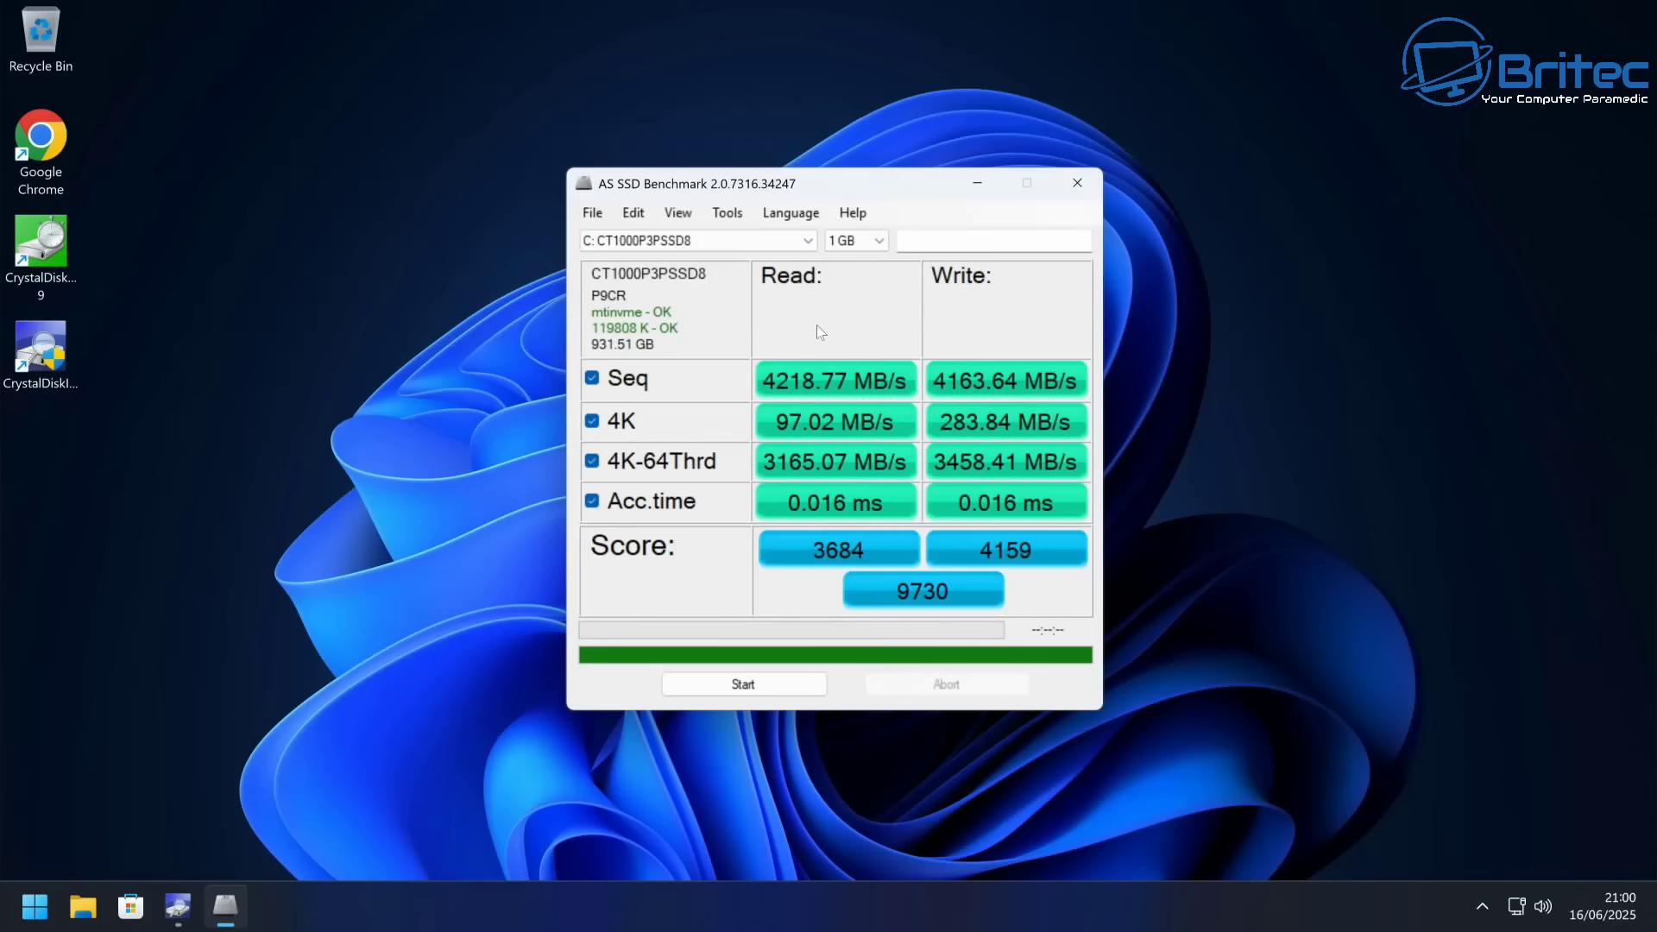
Step: Review the AS SSD results for CT1000P3PSSD8: 3684 read, 4159 write, 9730 overall
mouse_move(780, 363)
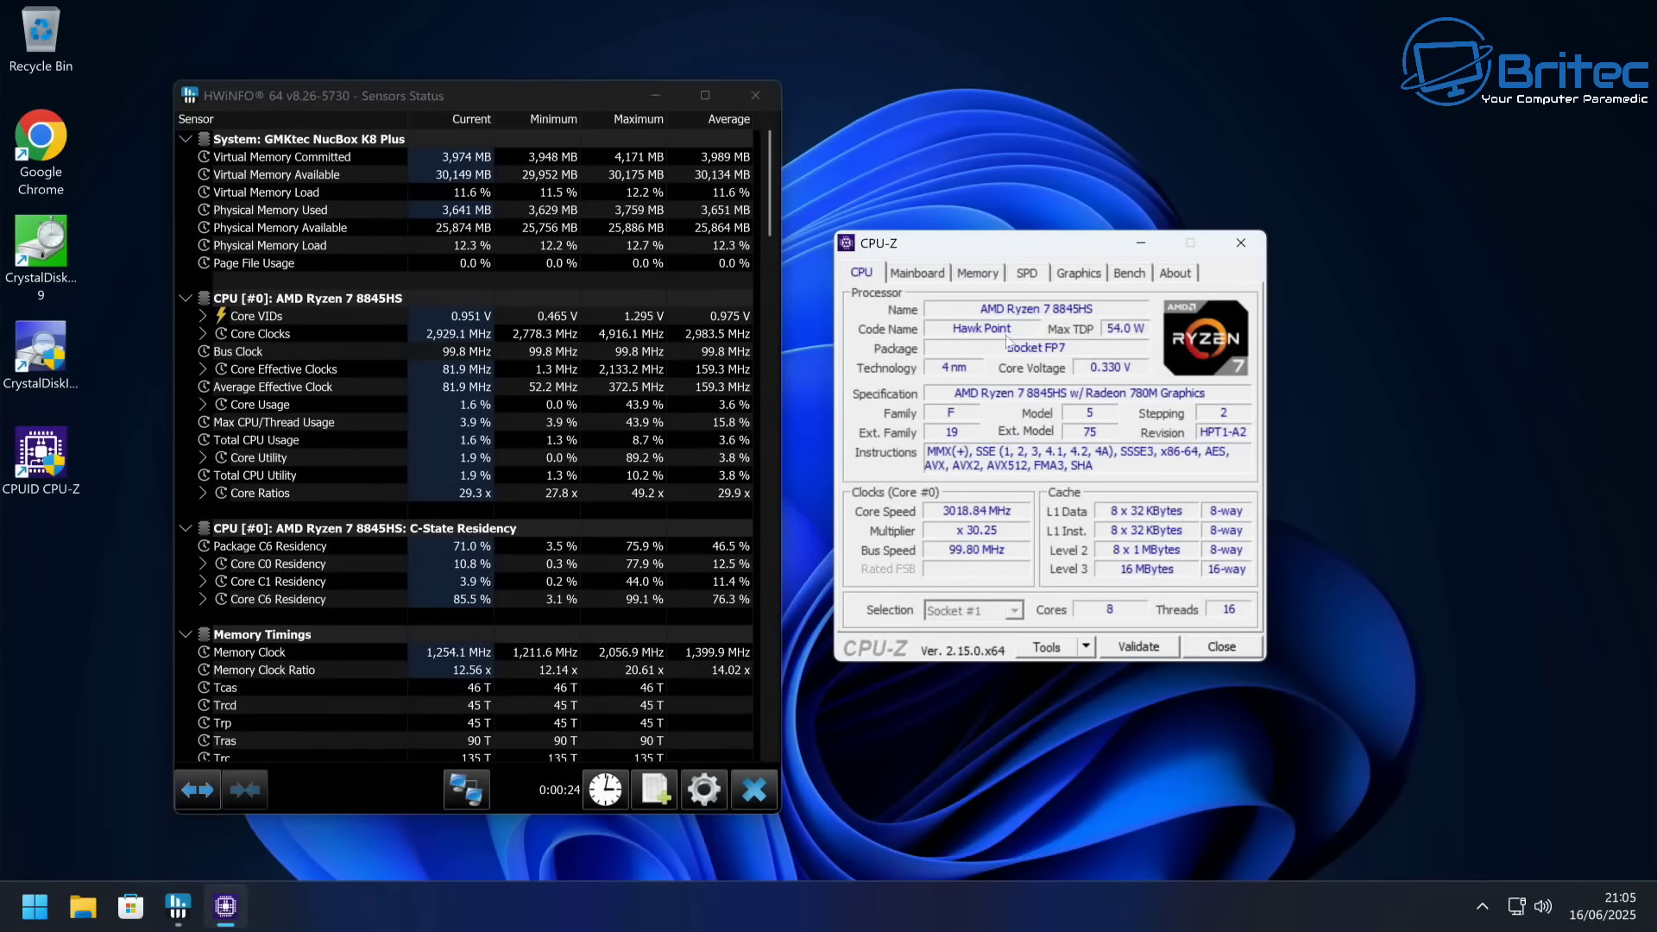
Step: Browse CPU-Z's Mainboard, Memory, Graphics and Bench tabs, then start Stress CPU
click(942, 276)
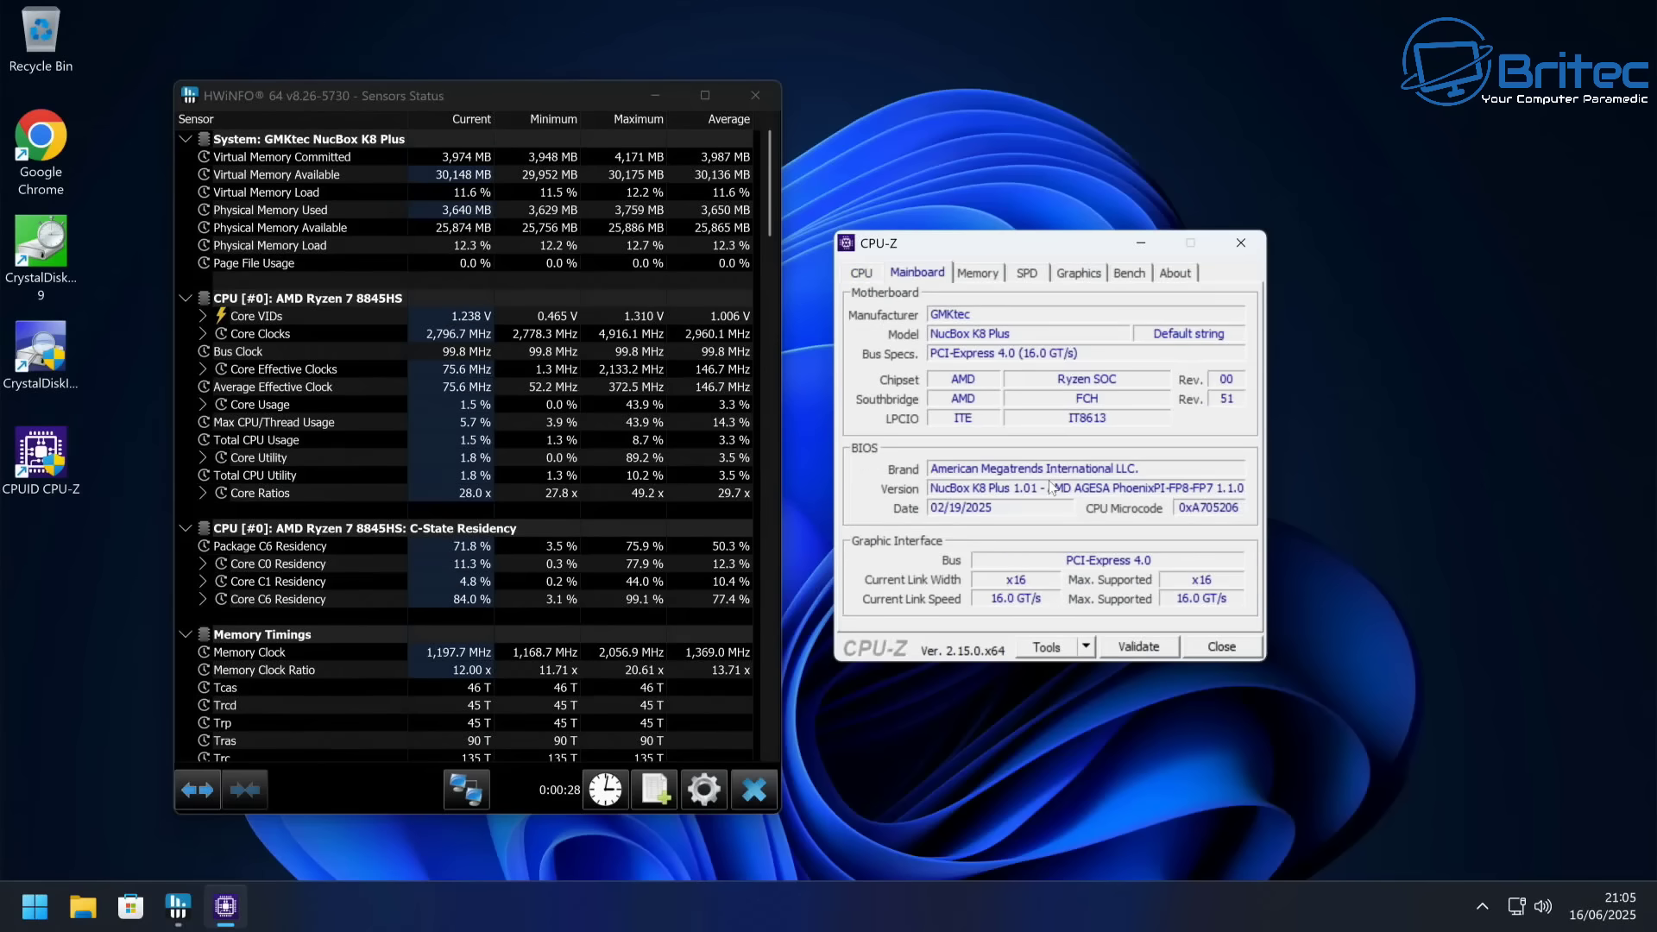
click(978, 274)
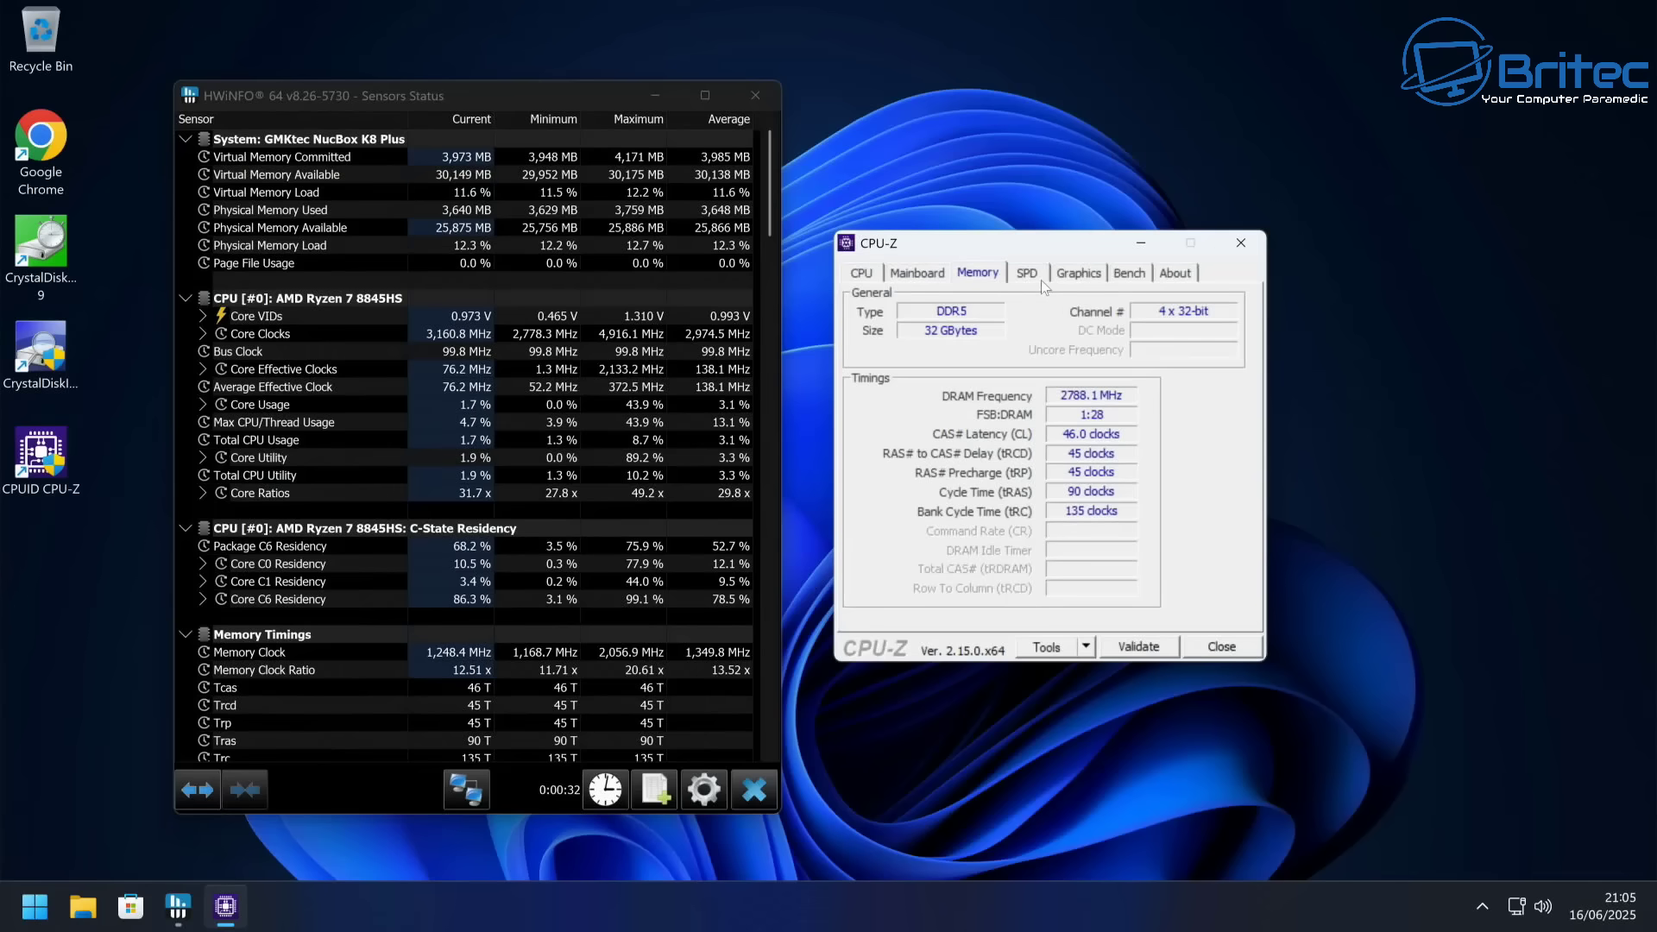
click(1077, 273)
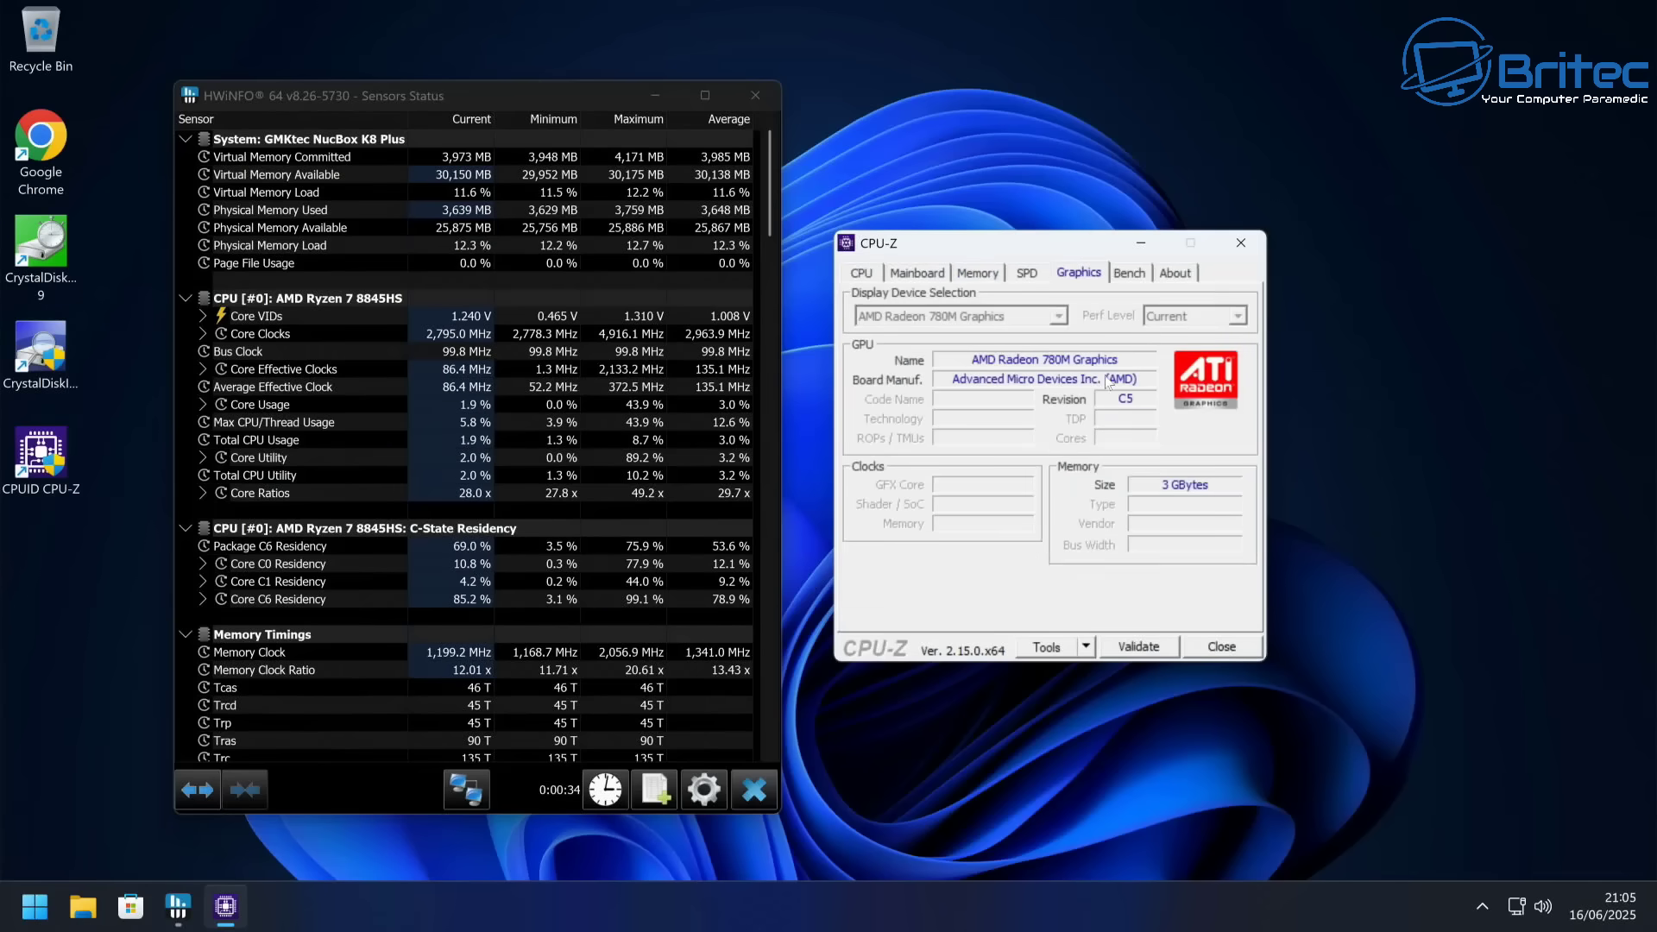
click(1126, 274)
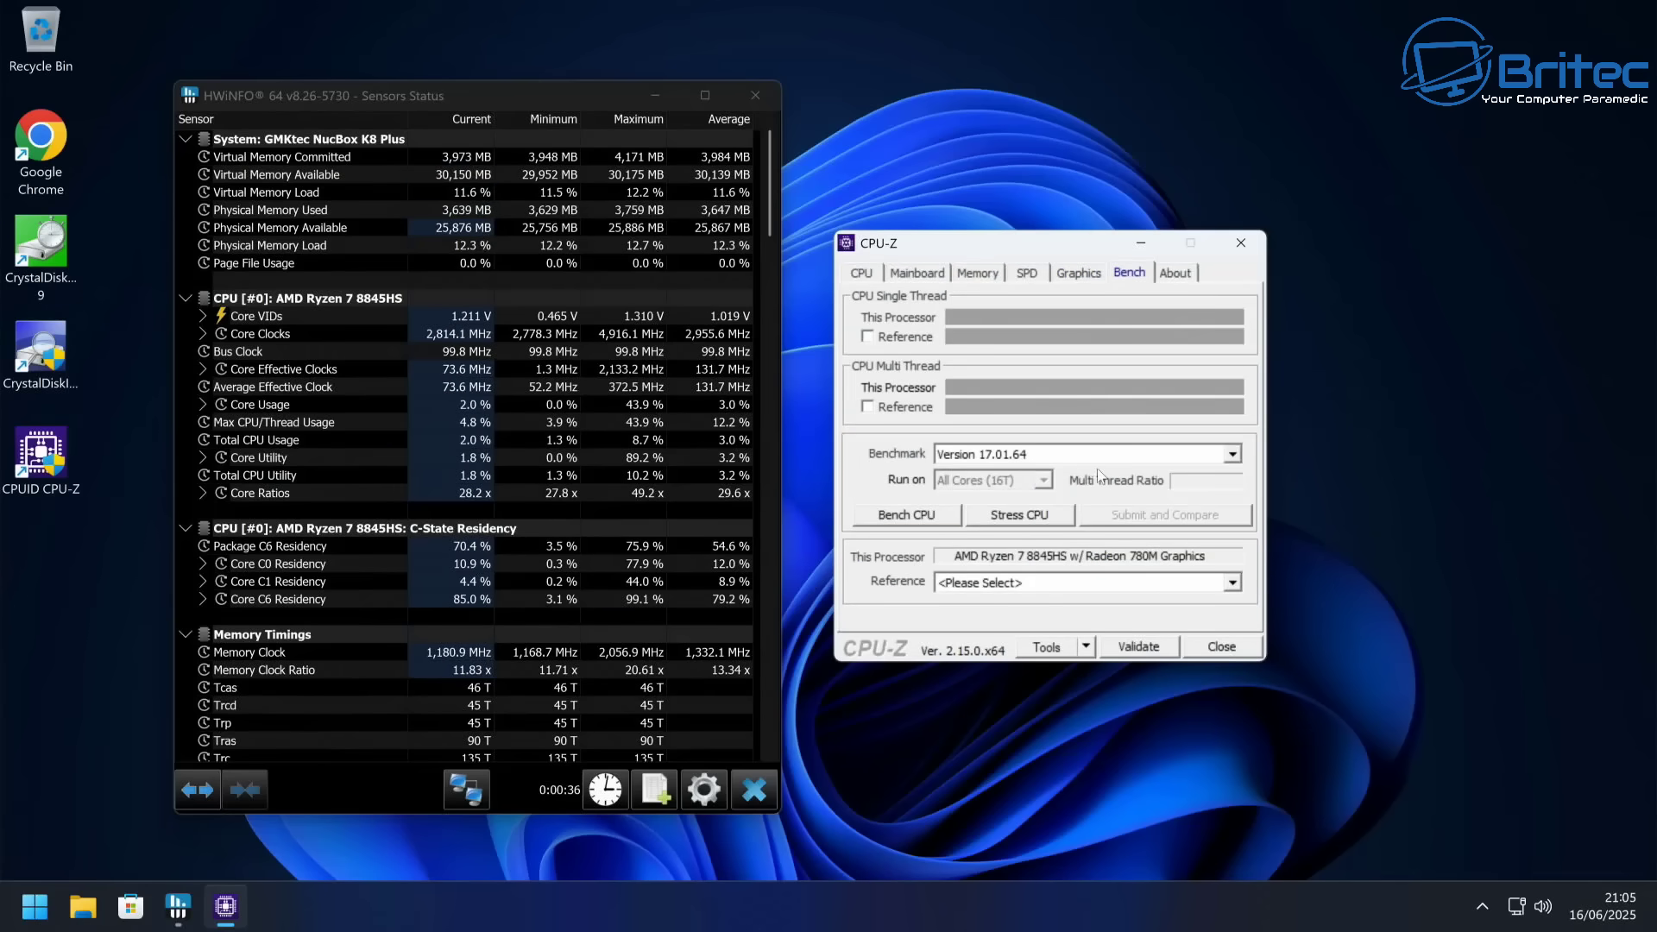
click(1012, 517)
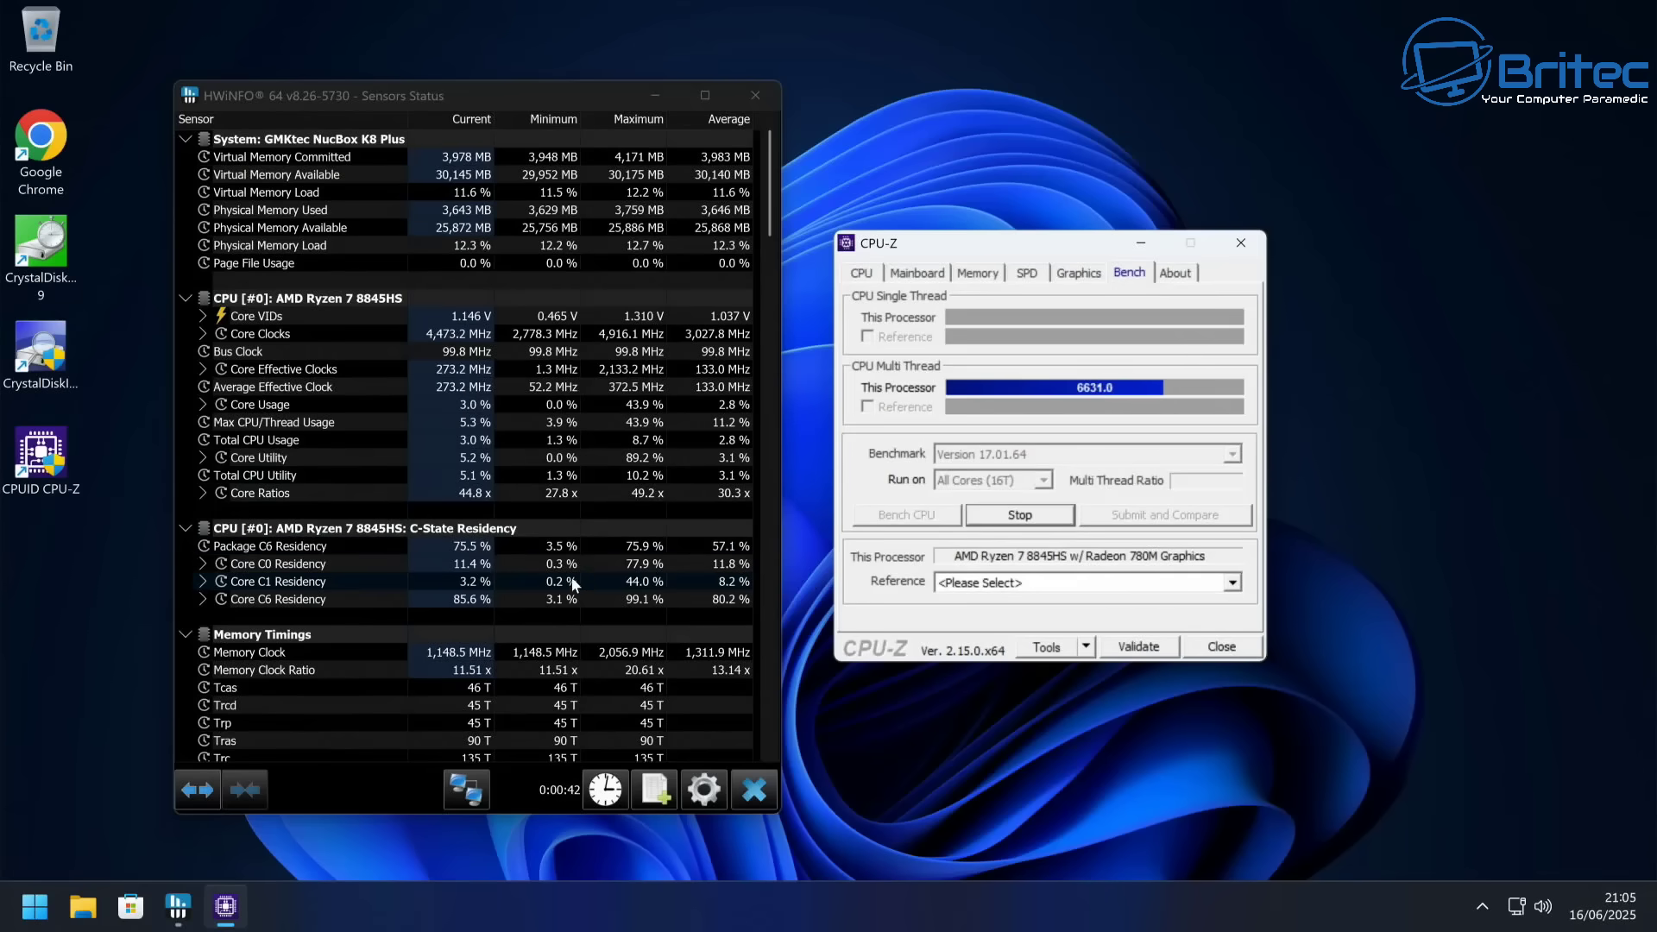
Step: Expand HWiNFO's Core Temperatures to watch per-core temps reach about 93 °C under stress
scroll(578, 573, down, 4)
scroll(578, 571, down, 7)
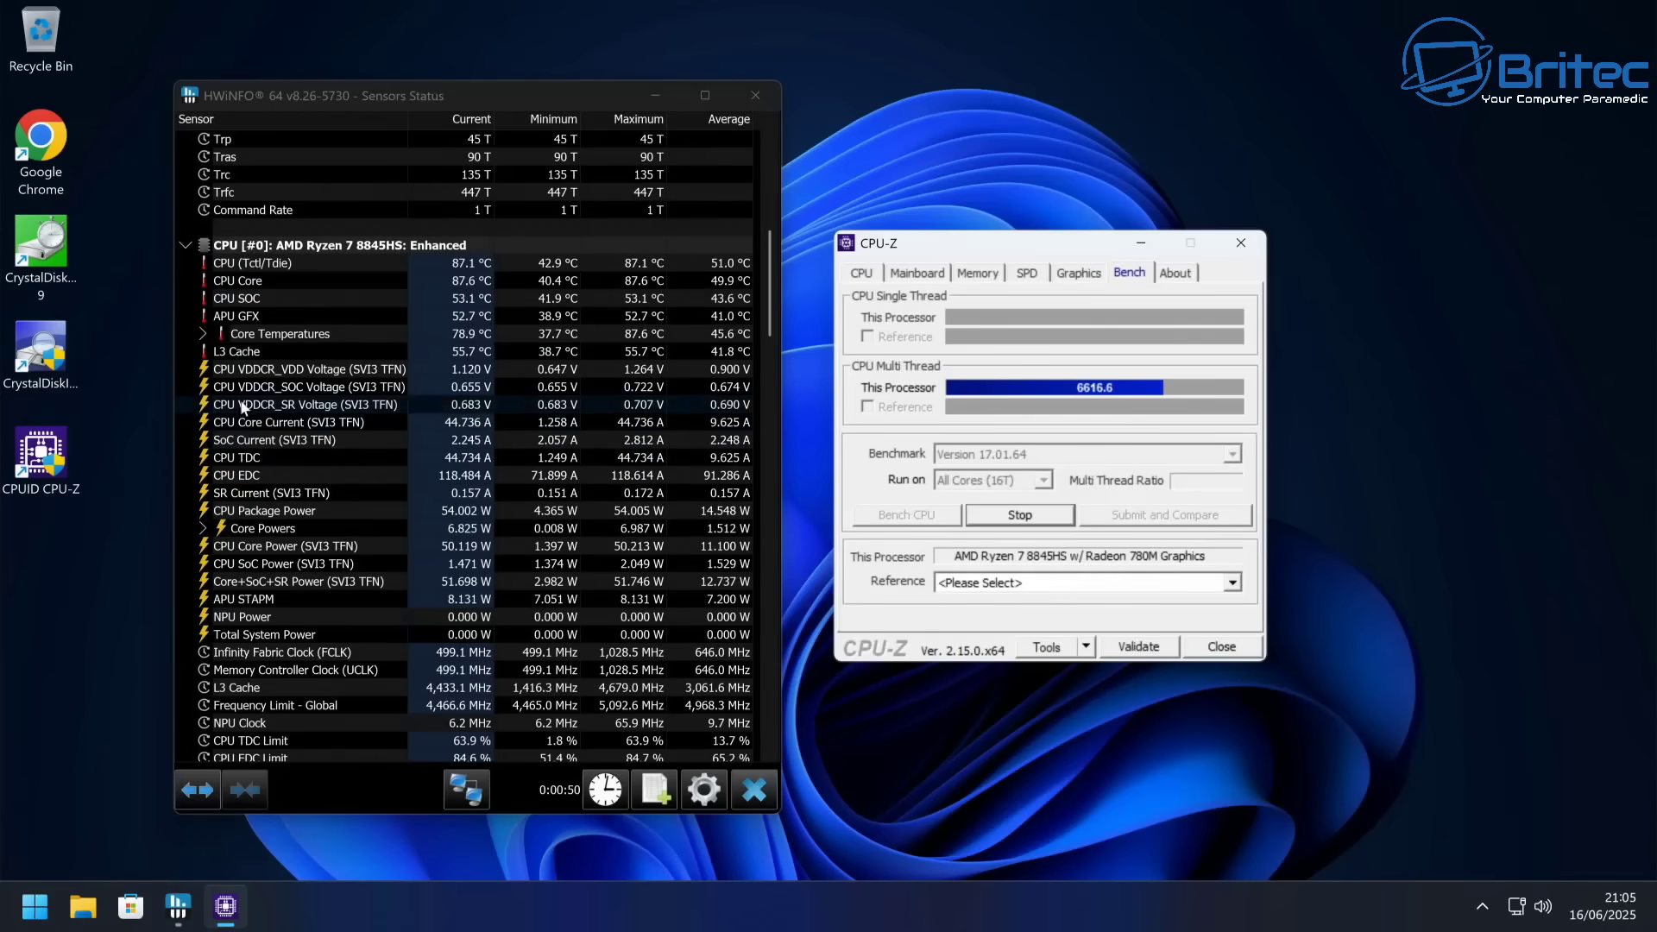
click(199, 335)
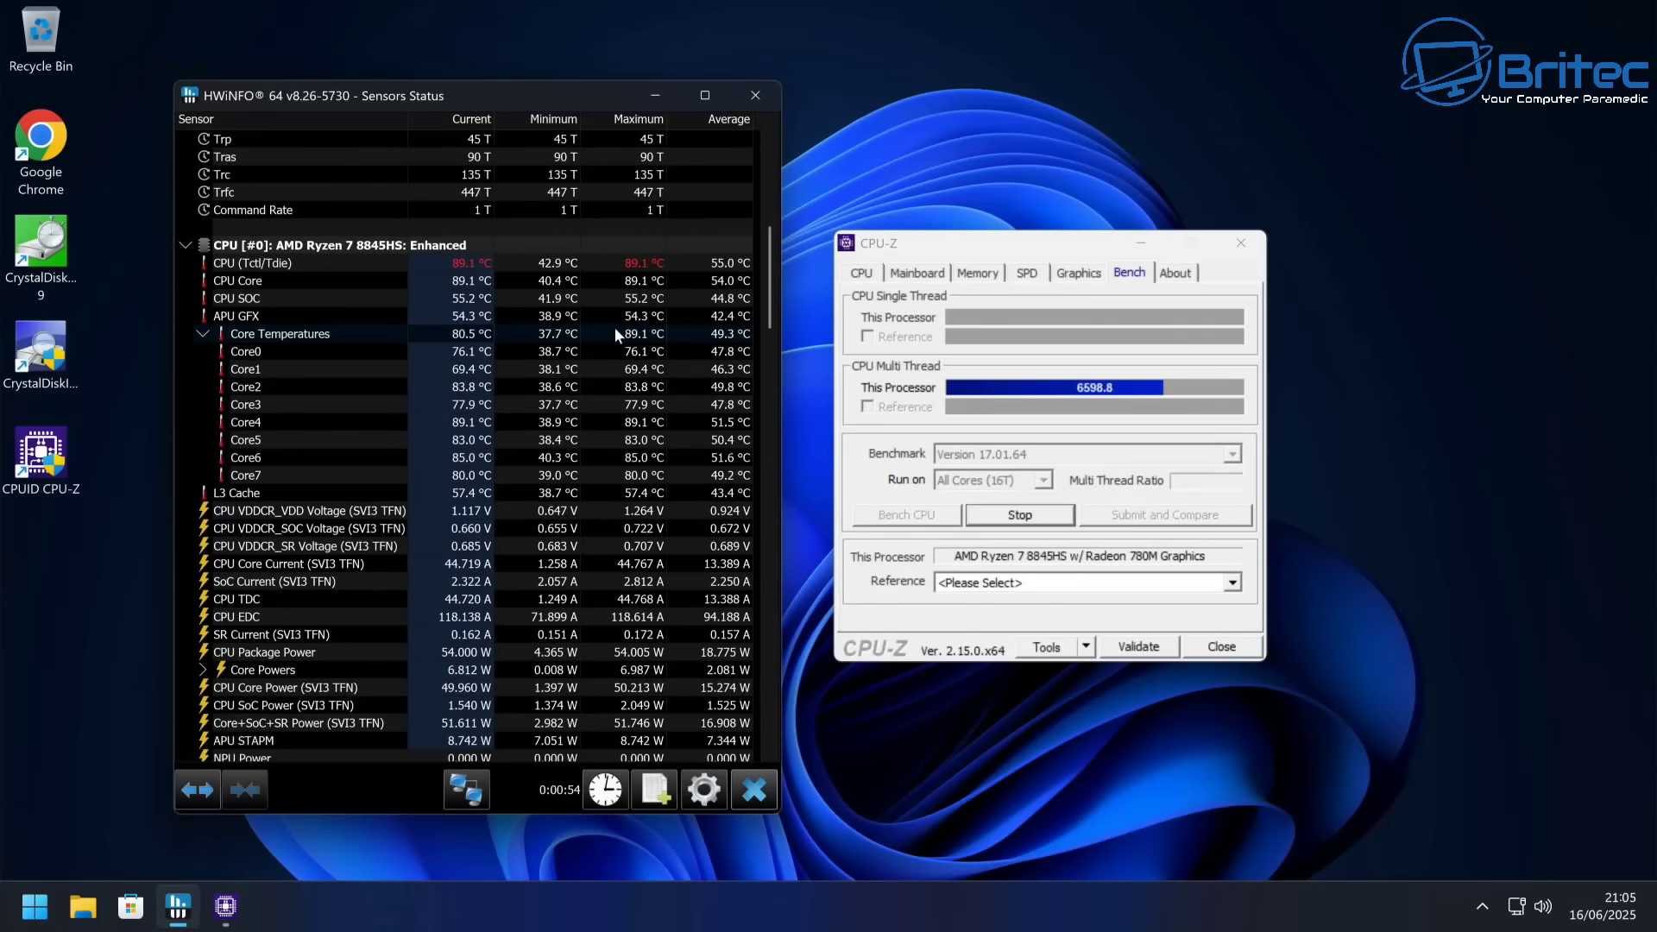
mouse_move(621, 333)
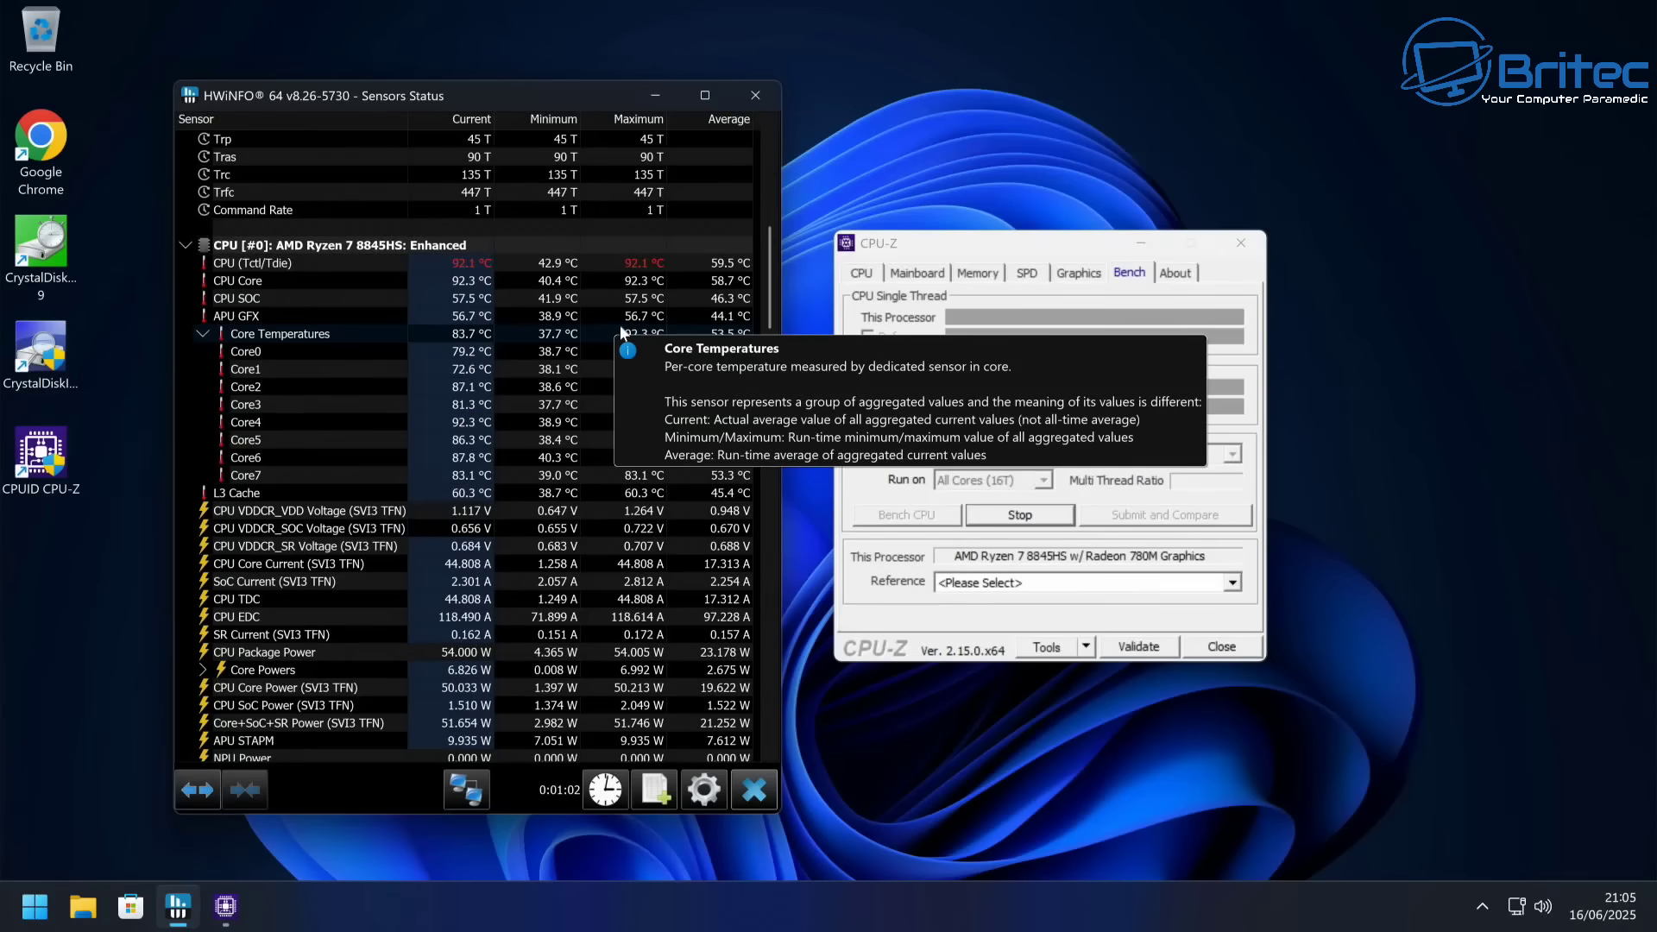
mouse_move(602, 476)
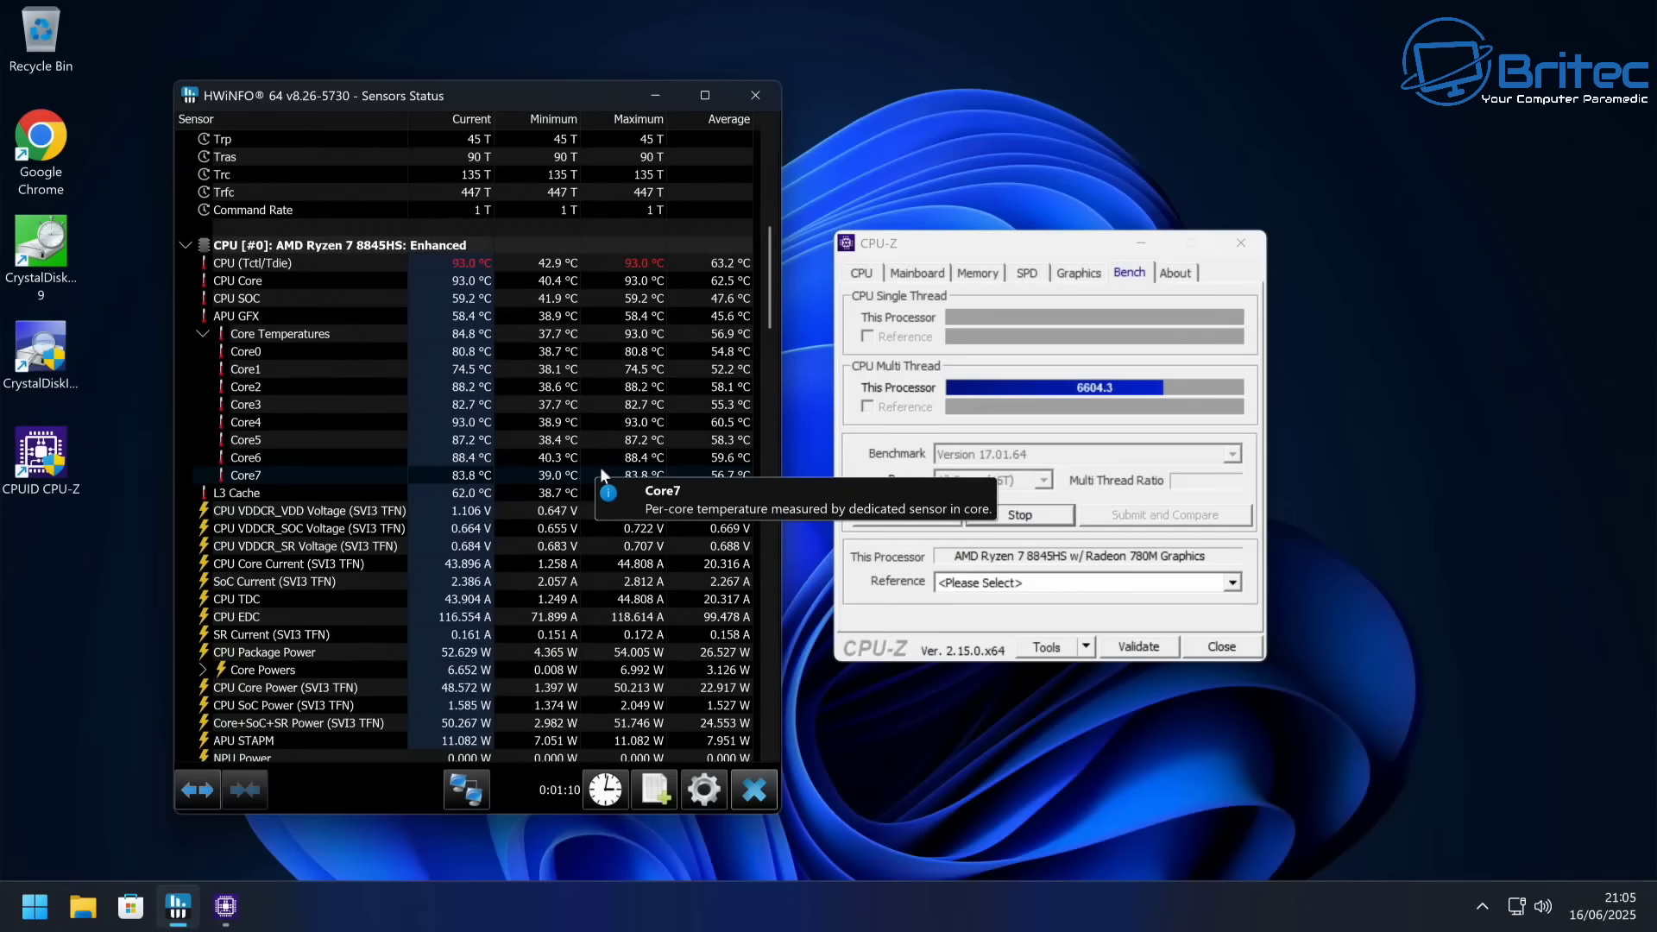
scroll(601, 473, down, 8)
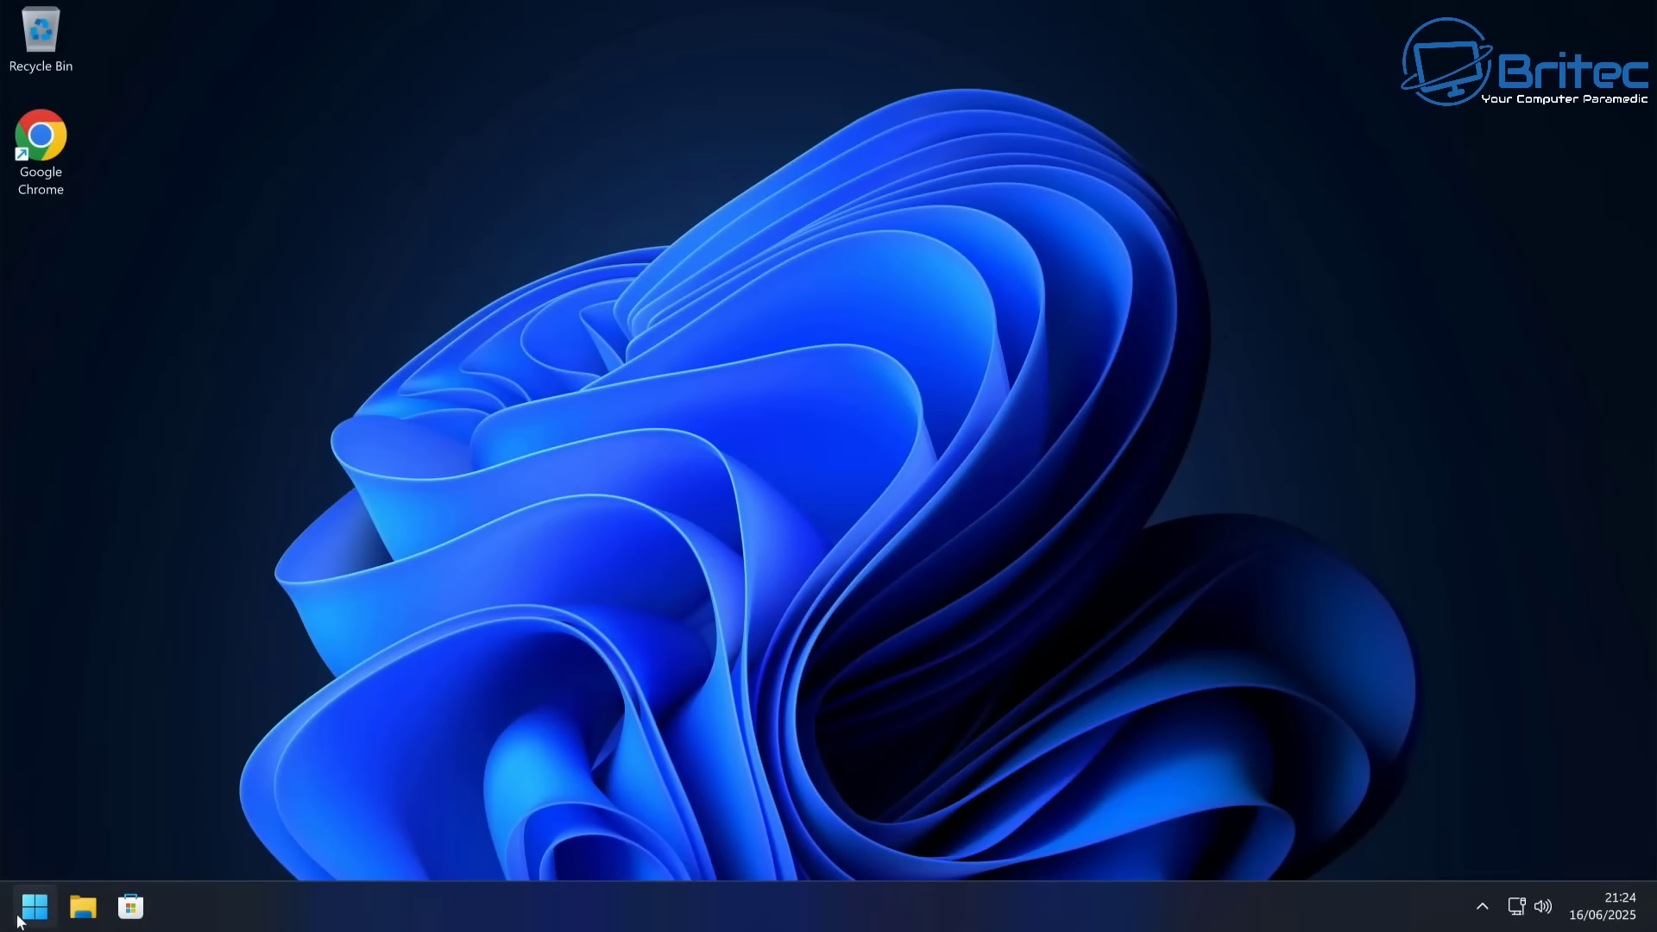
Step: Launch Settings from the Start menu's All apps list
click(19, 920)
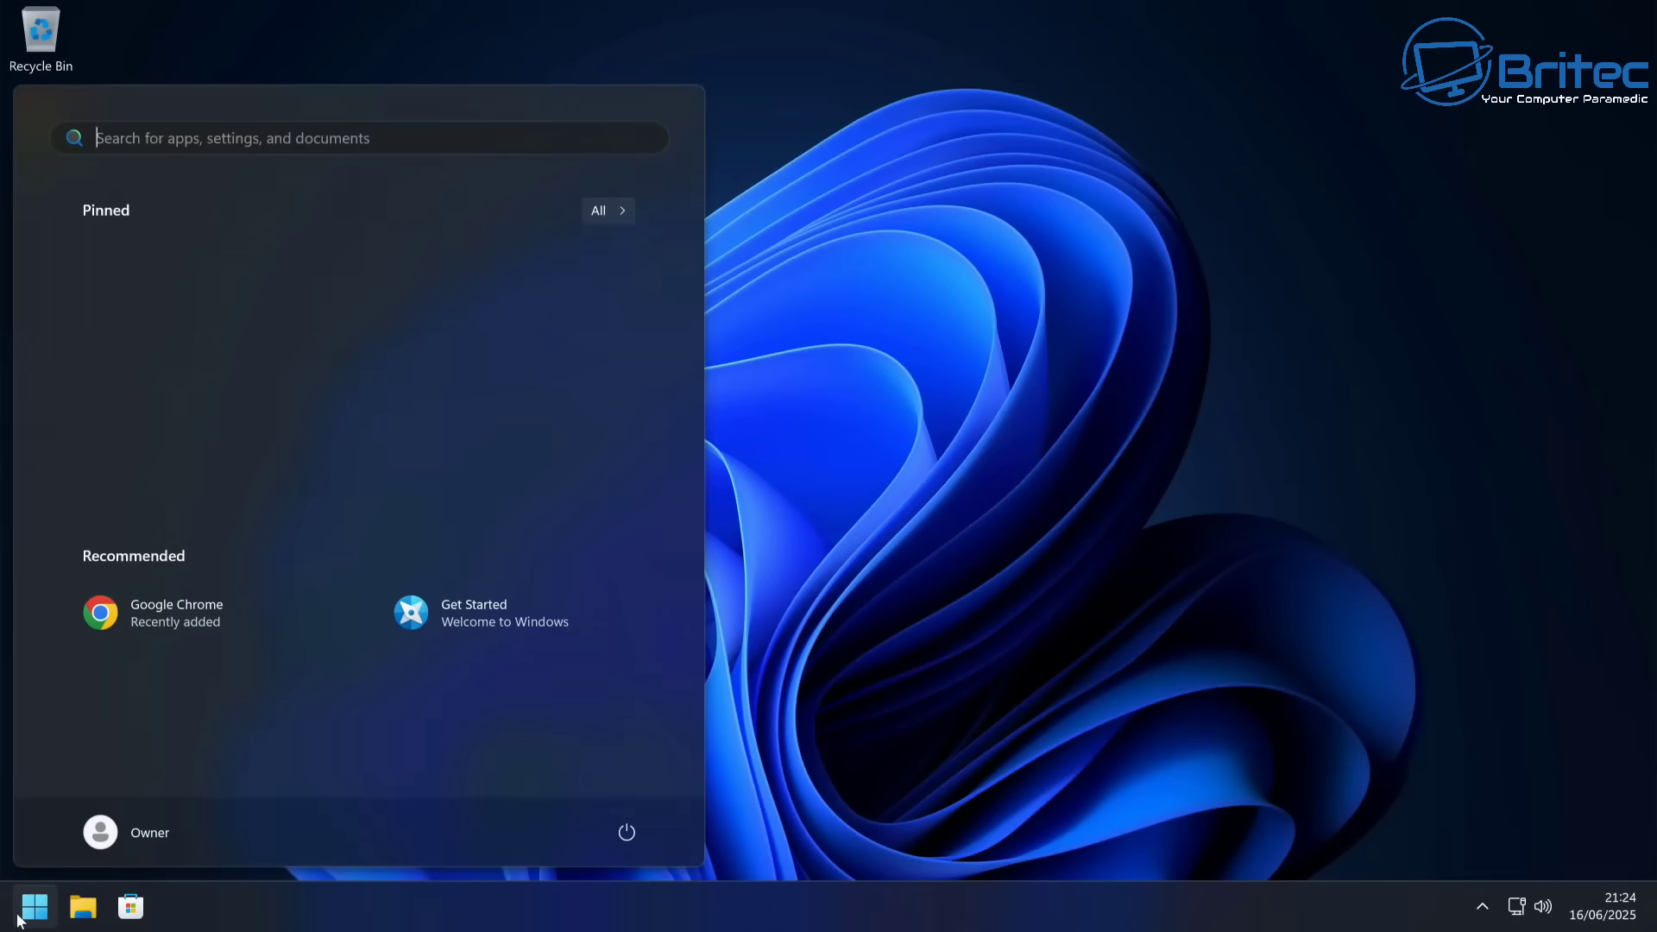
click(613, 214)
scroll(577, 294, down, 1)
scroll(578, 301, down, 8)
scroll(562, 411, down, 1)
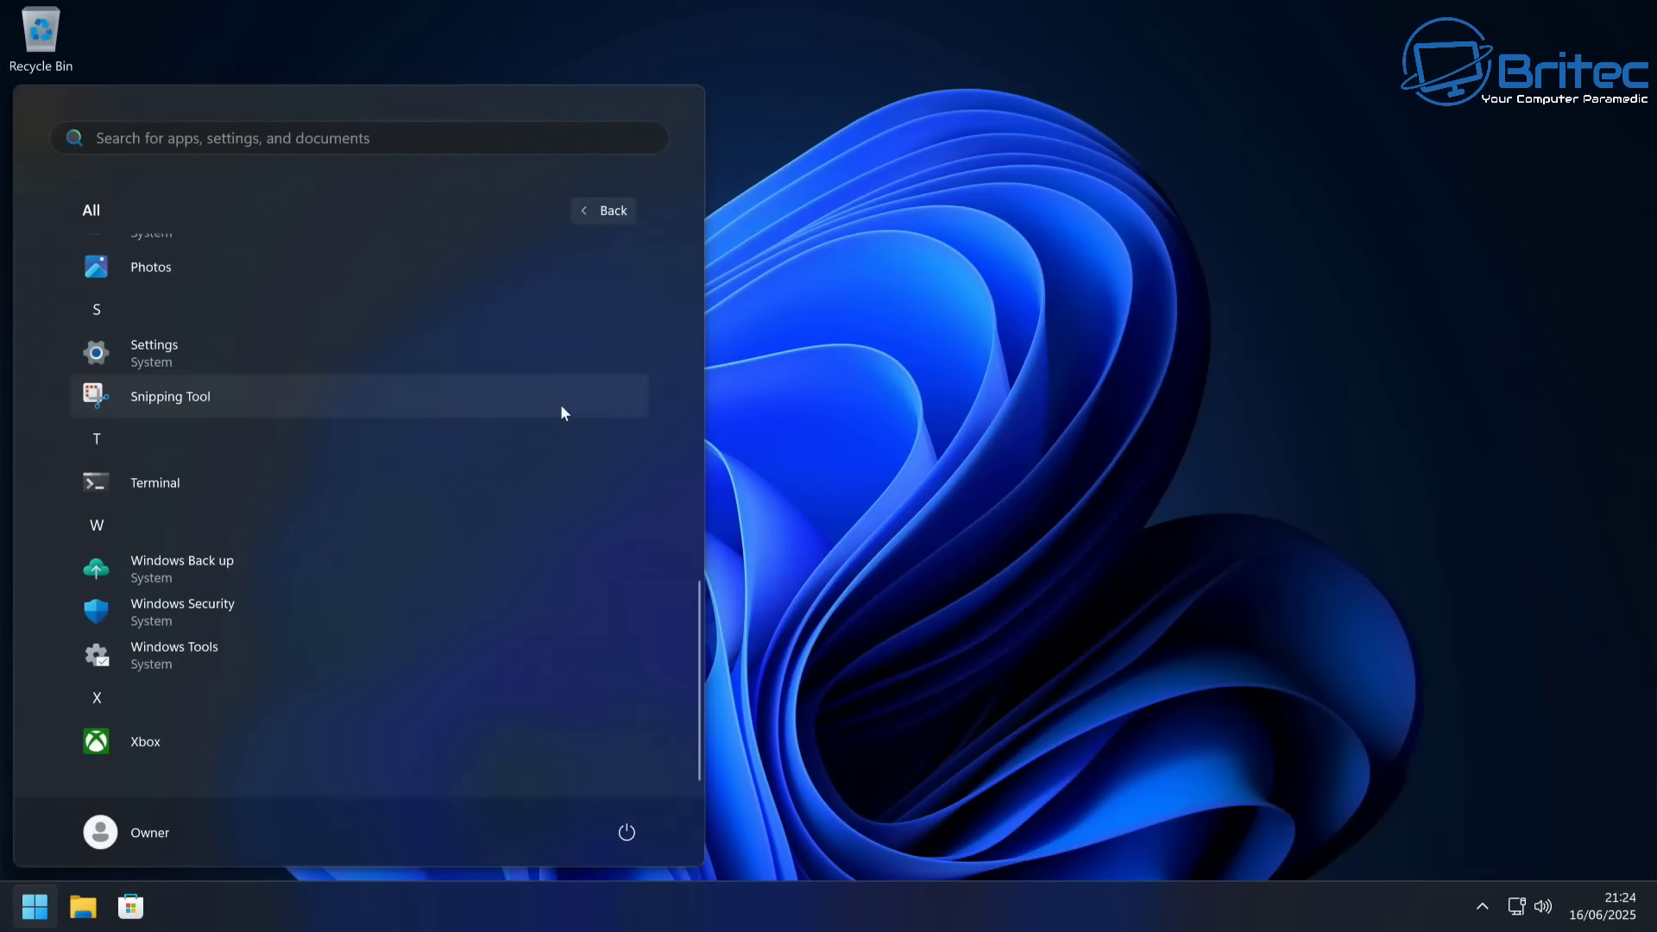
click(594, 214)
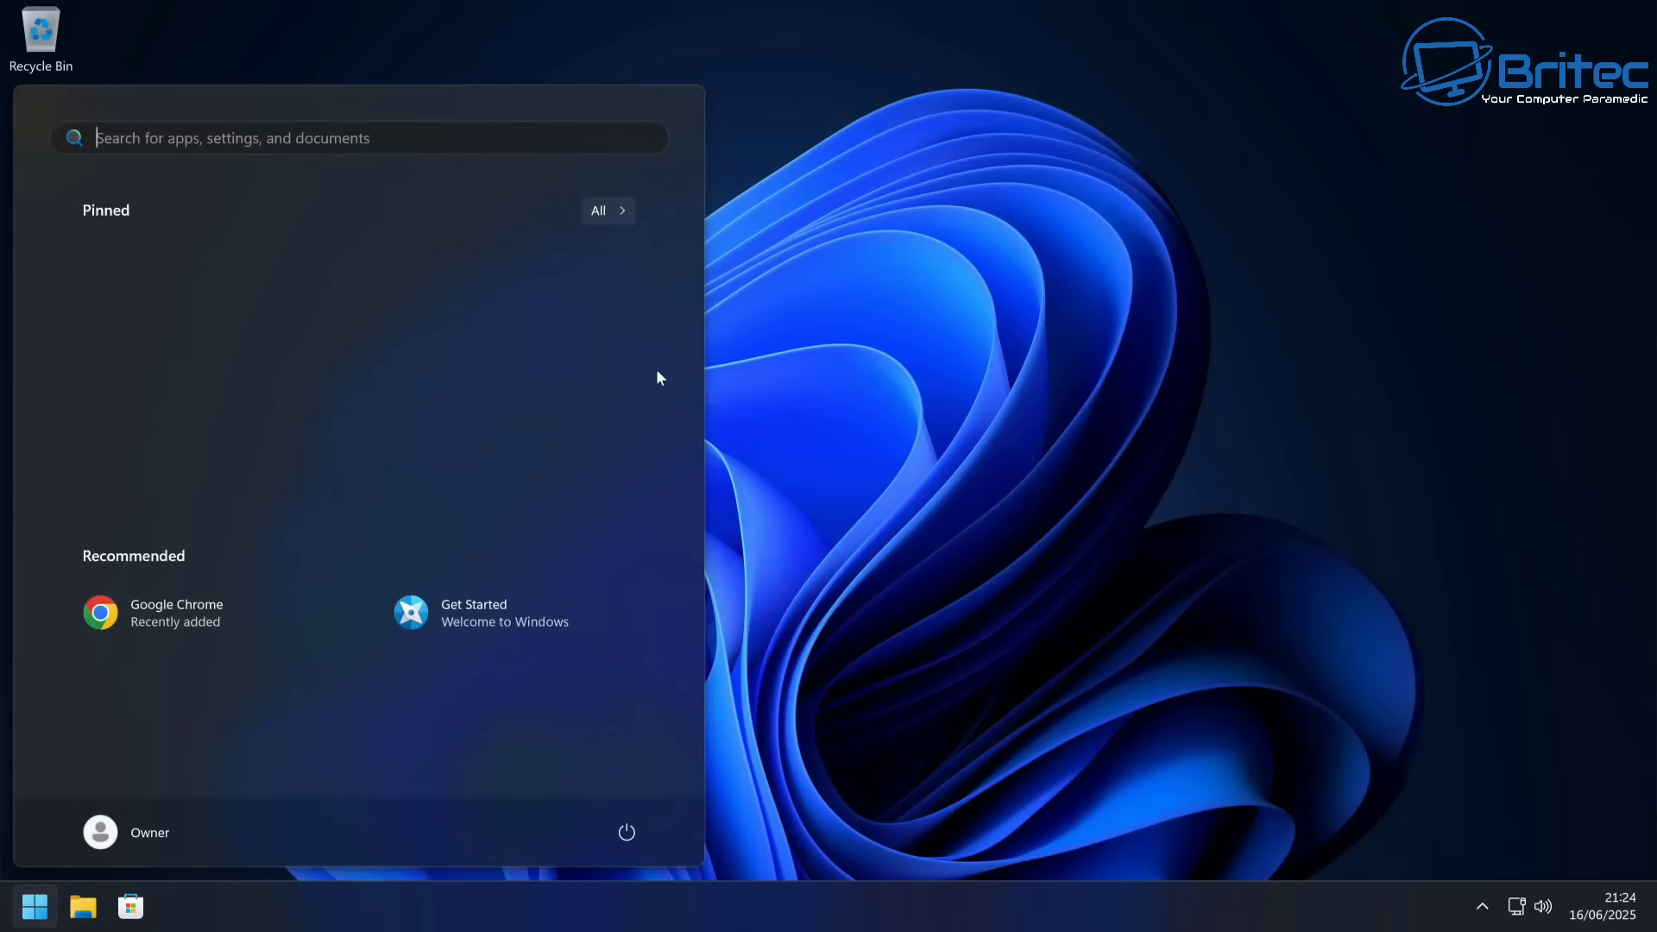
click(614, 211)
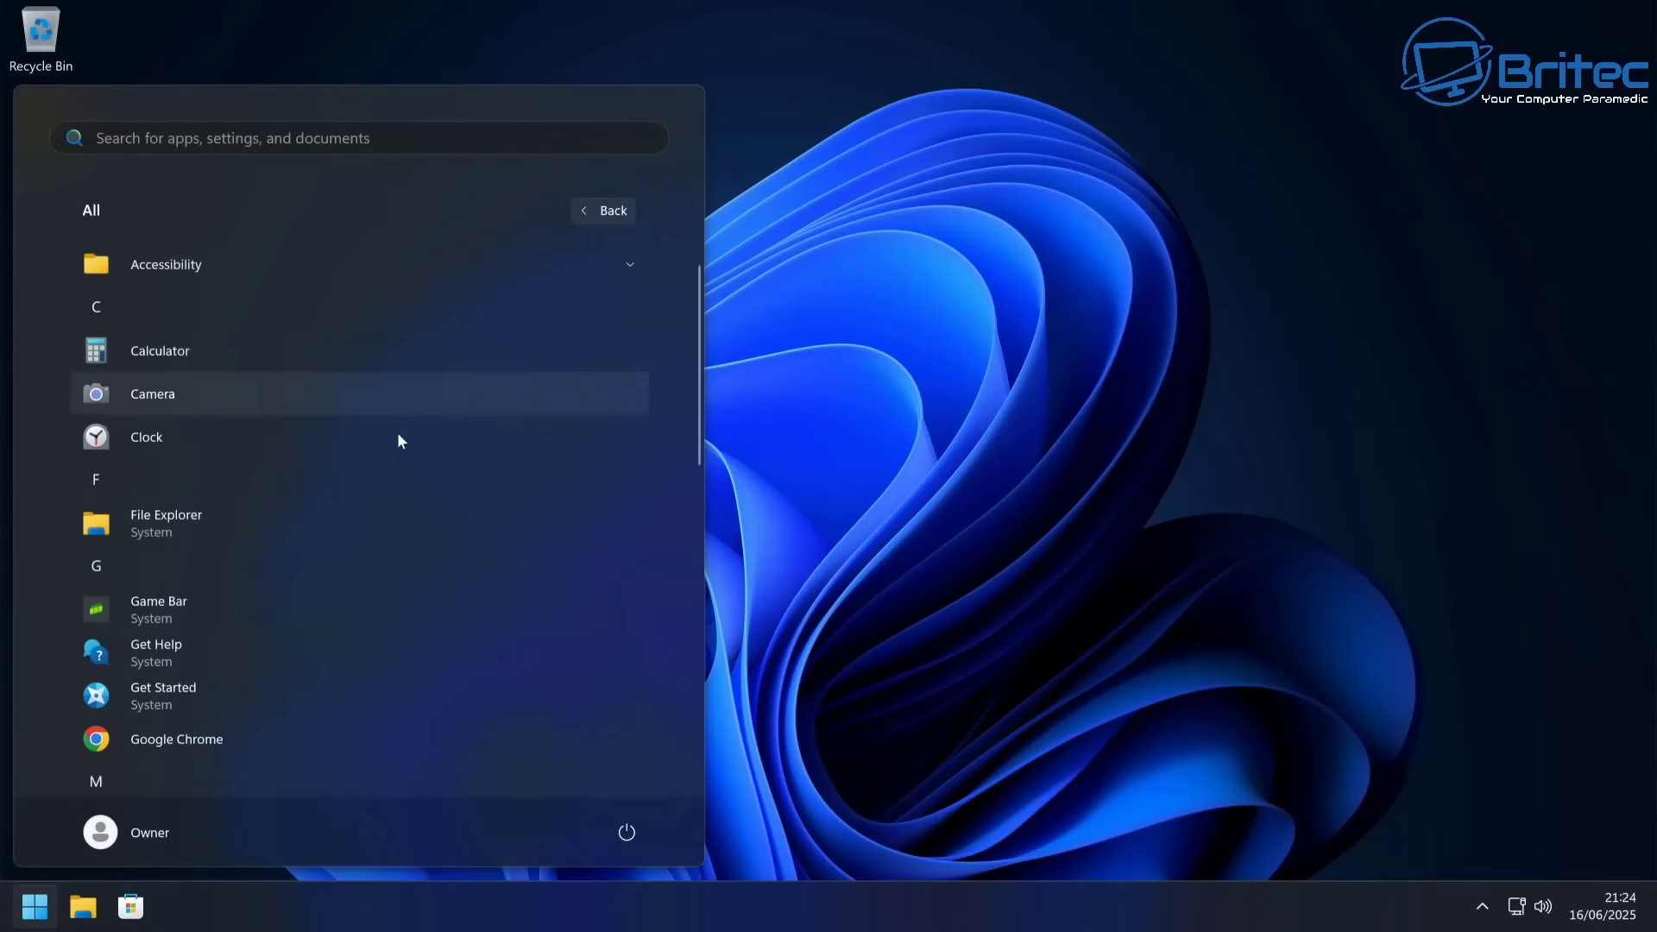
scroll(393, 443, down, 10)
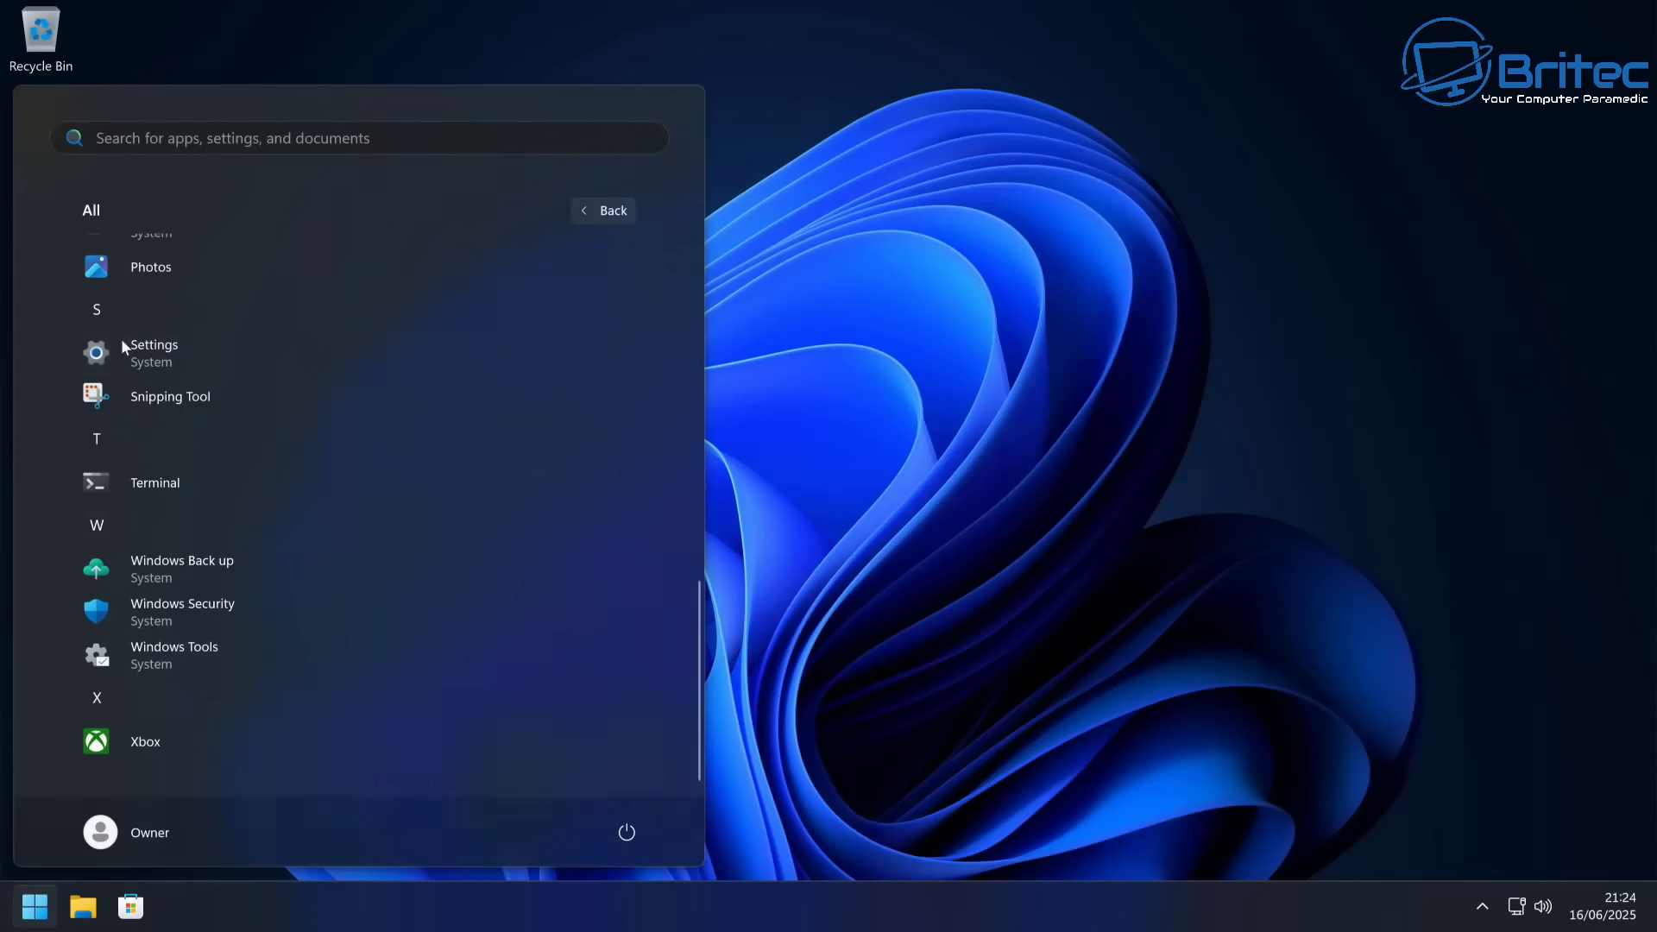
click(121, 339)
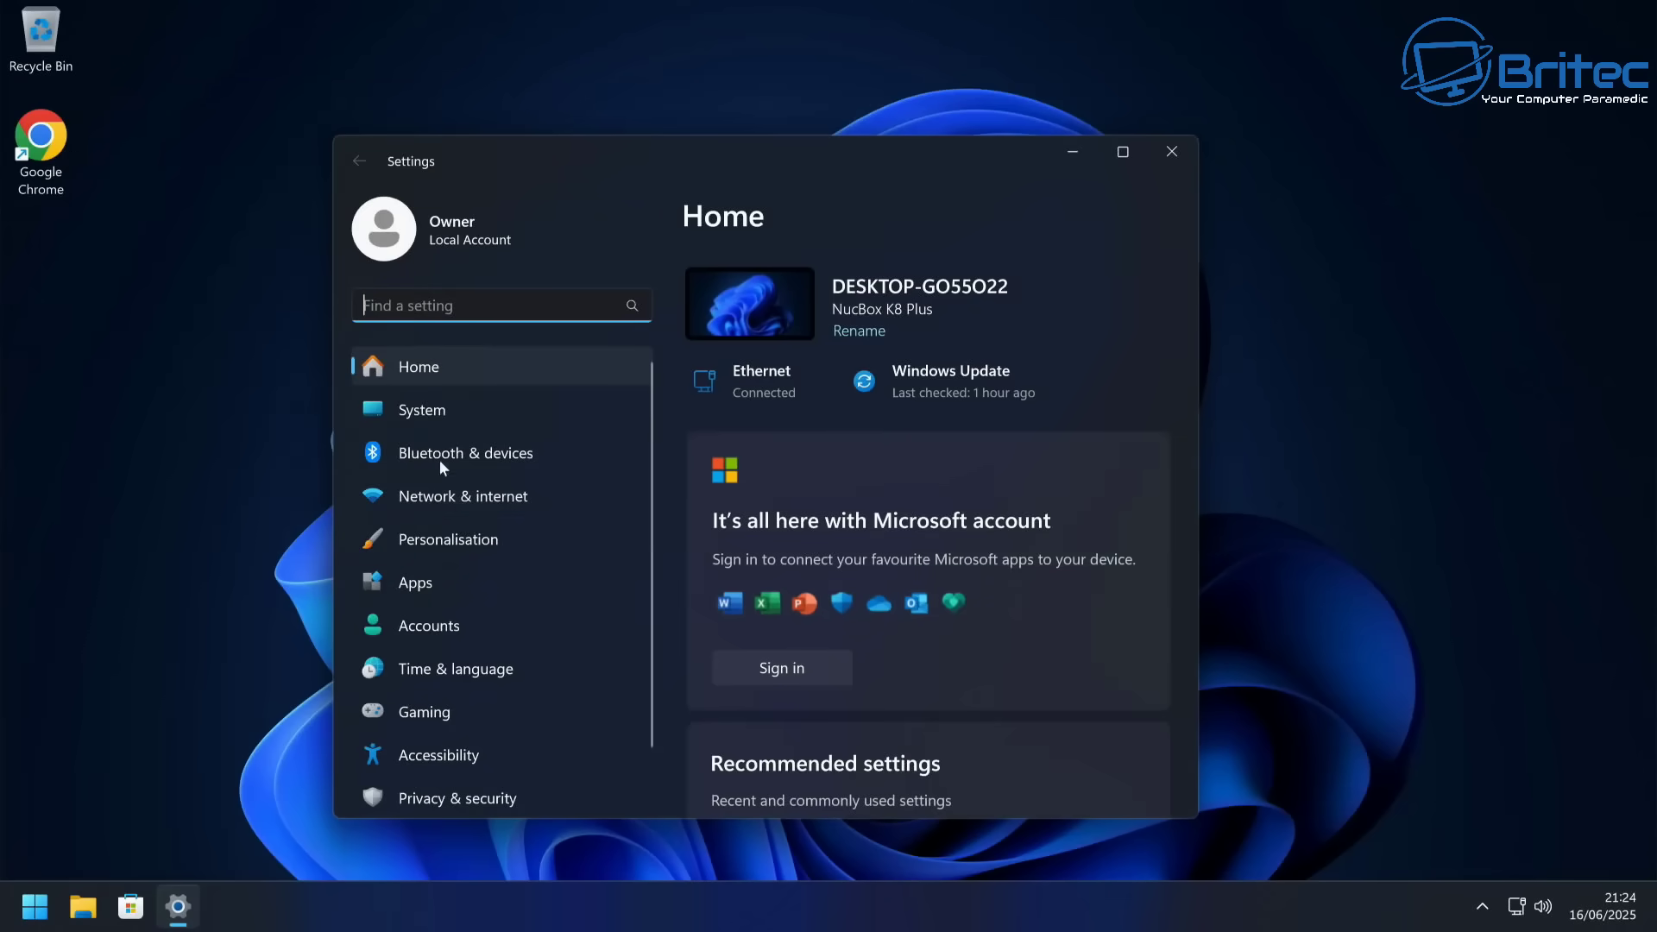
Step: Open System > Activation to confirm Windows 11 Pro shows activation state Active
click(439, 413)
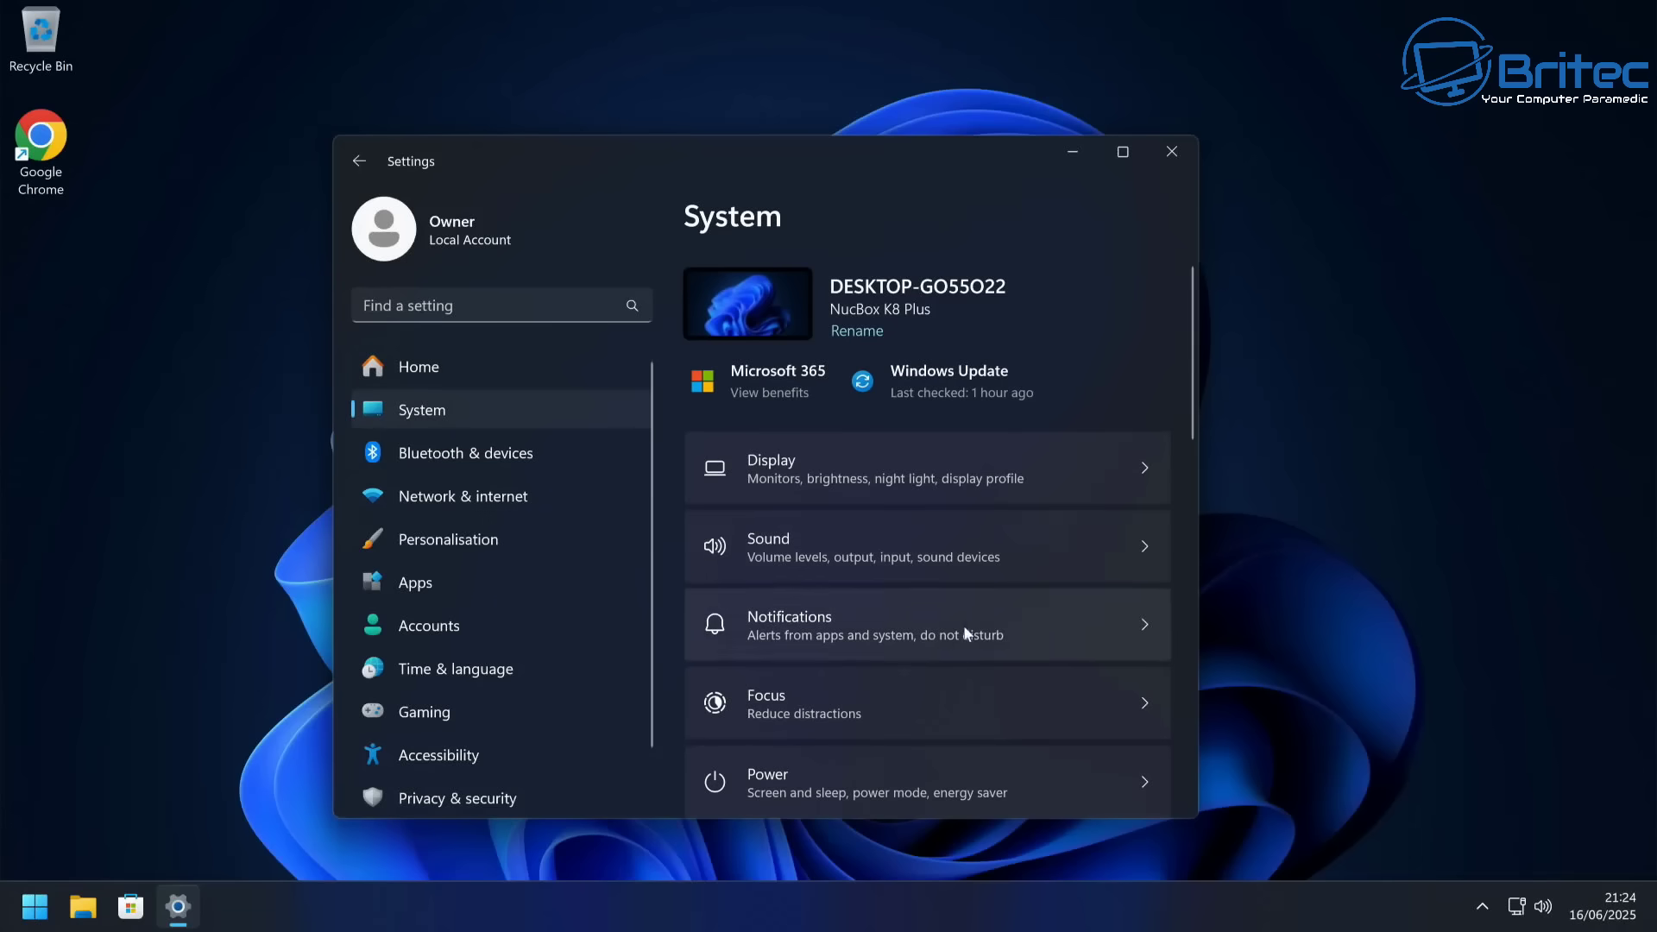
scroll(958, 635, down, 6)
scroll(952, 634, down, 2)
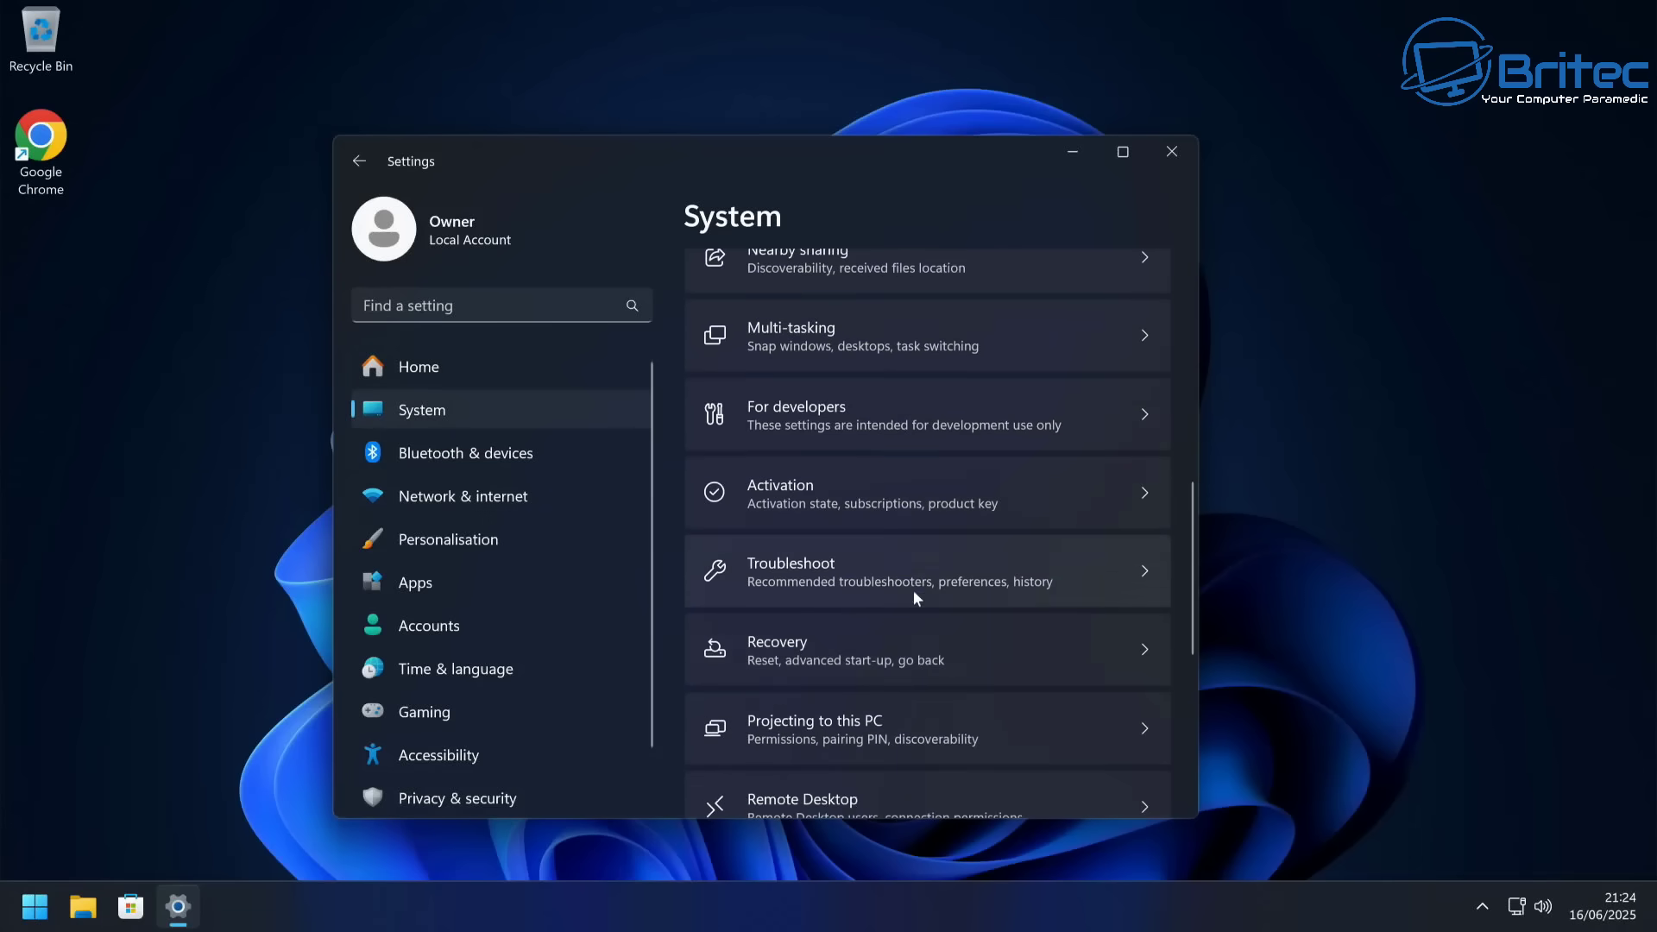
click(903, 488)
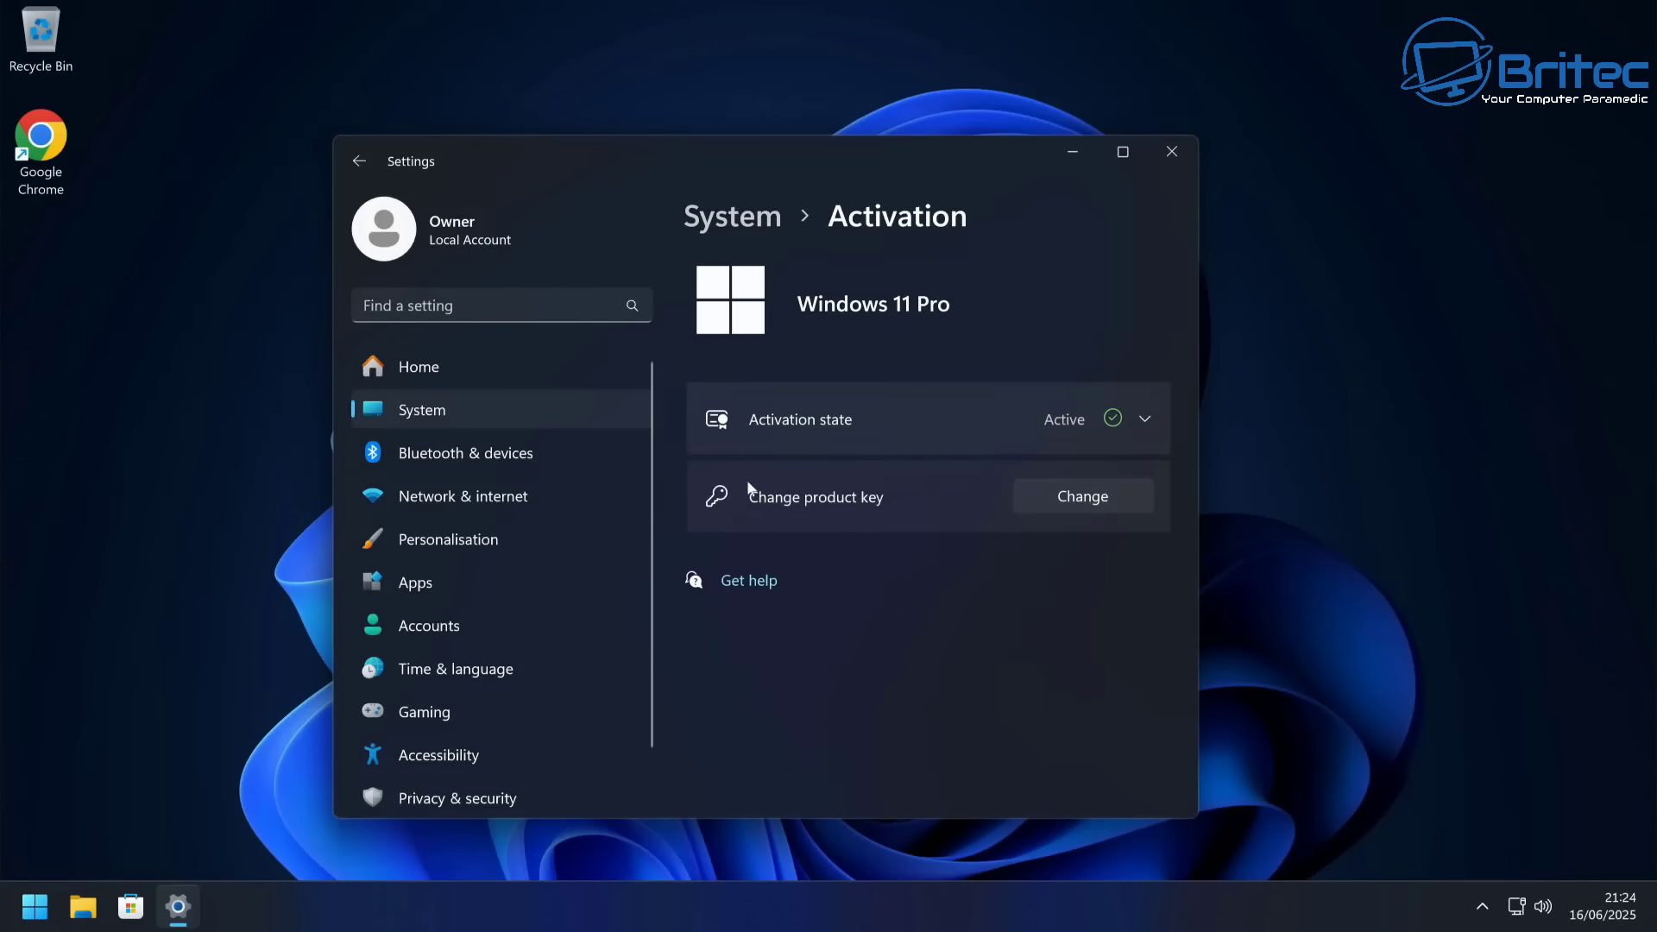
scroll(488, 535, down, 1)
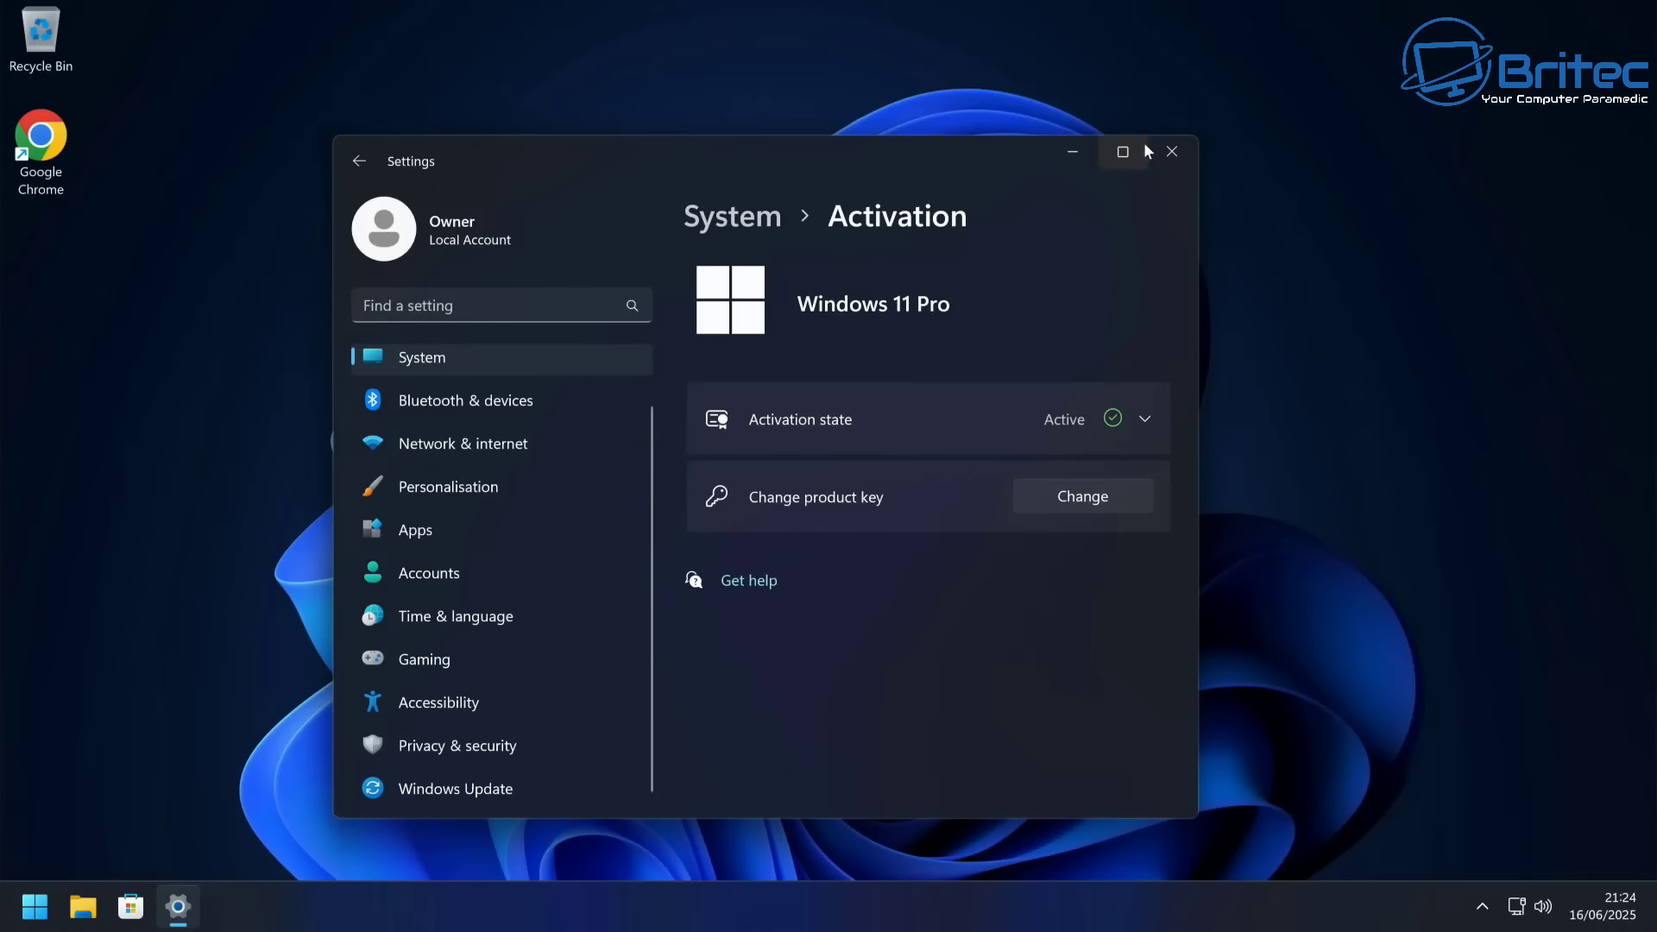
Step: Close the Settings window with its title-bar X
click(1171, 153)
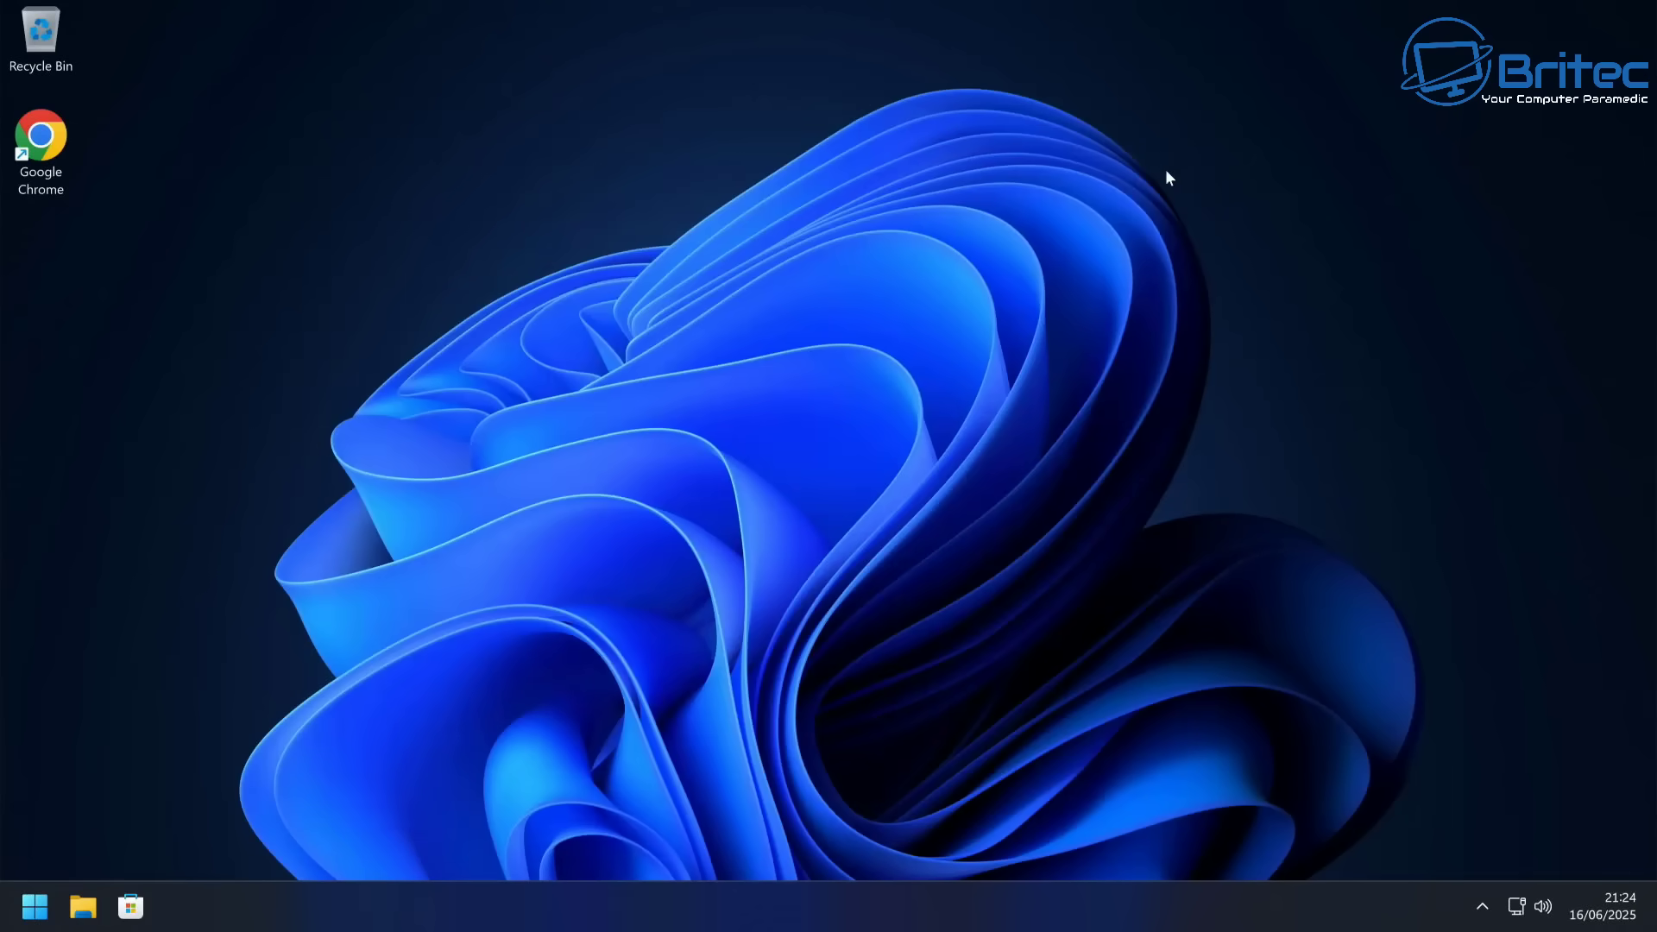